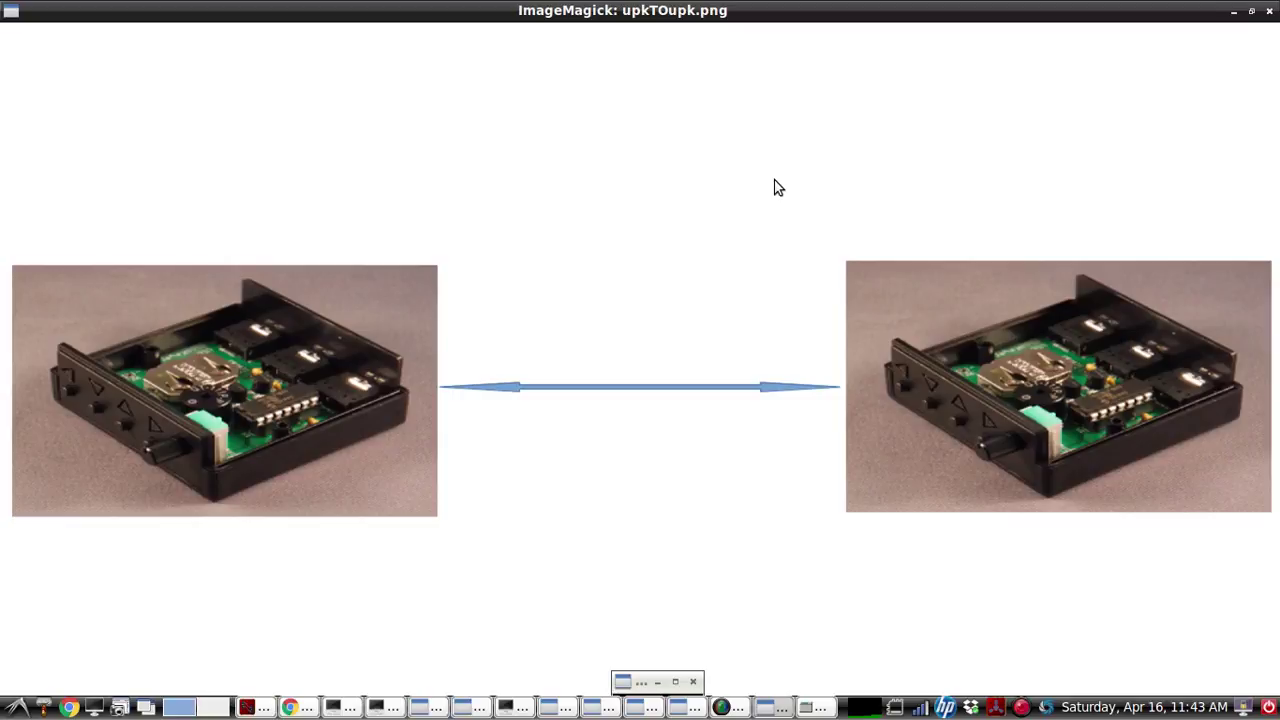
- Switch to the desktop holding the TeamViewer remote session
{"action": "left_click", "coordinate": [222, 706]}
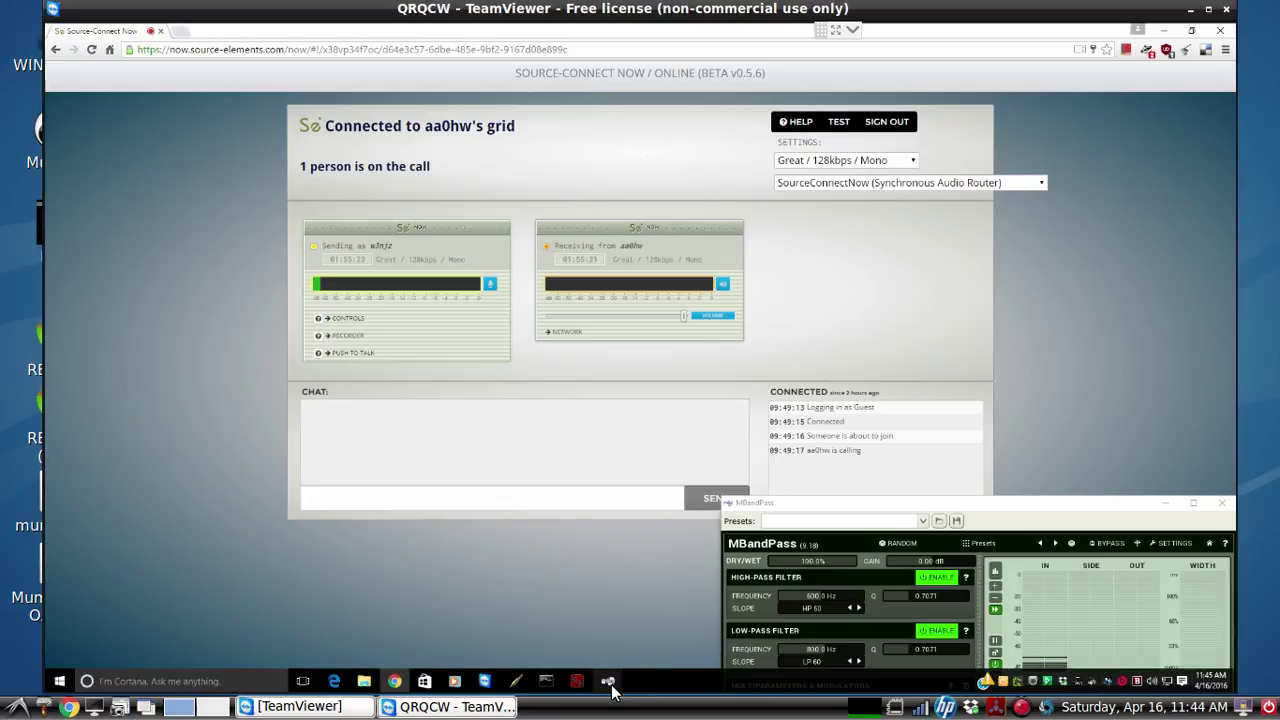
- Bring Pedalboard 2 forward, adjust the Level gain and put MBandPass in bypass
{"action": "mouse_move", "coordinate": [608, 682]}
{"action": "left_click", "coordinate": [591, 643]}
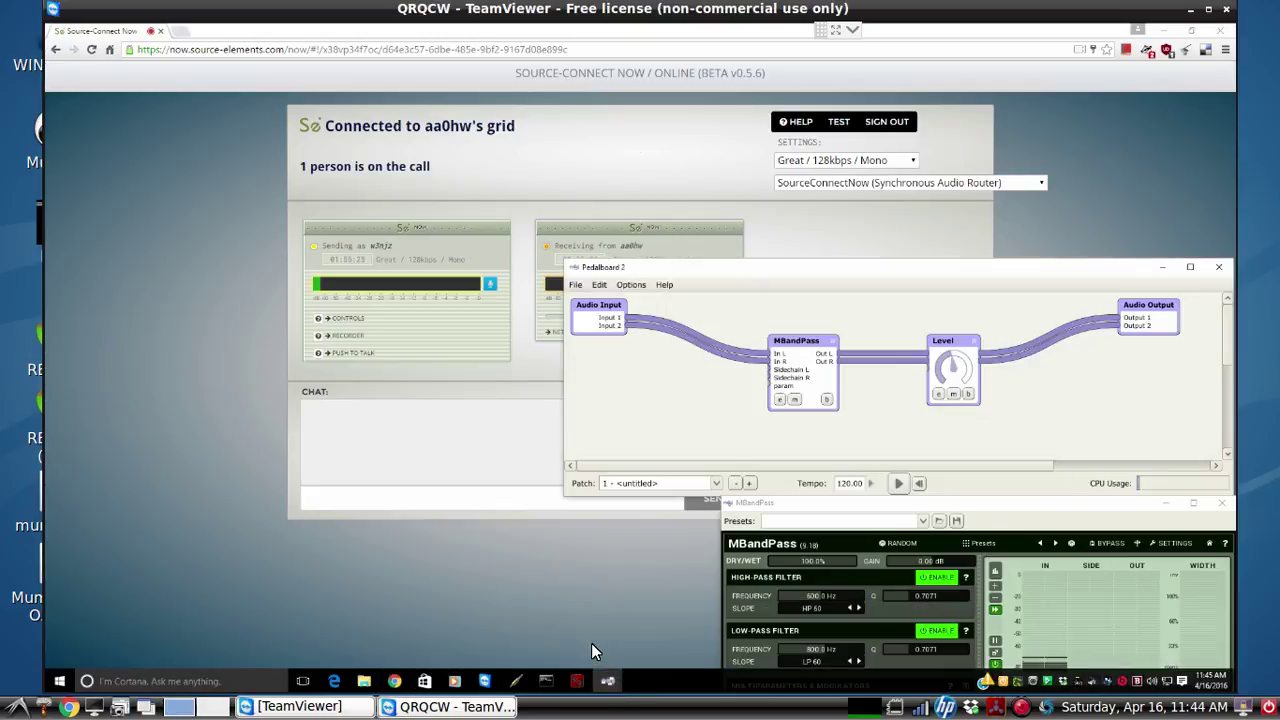
{"action": "mouse_move", "coordinate": [939, 357]}
{"action": "left_mouse_down"}
{"action": "mouse_move", "coordinate": [946, 466]}
{"action": "mouse_move", "coordinate": [943, 378]}
{"action": "left_mouse_up"}
{"action": "left_click", "coordinate": [1105, 543]}
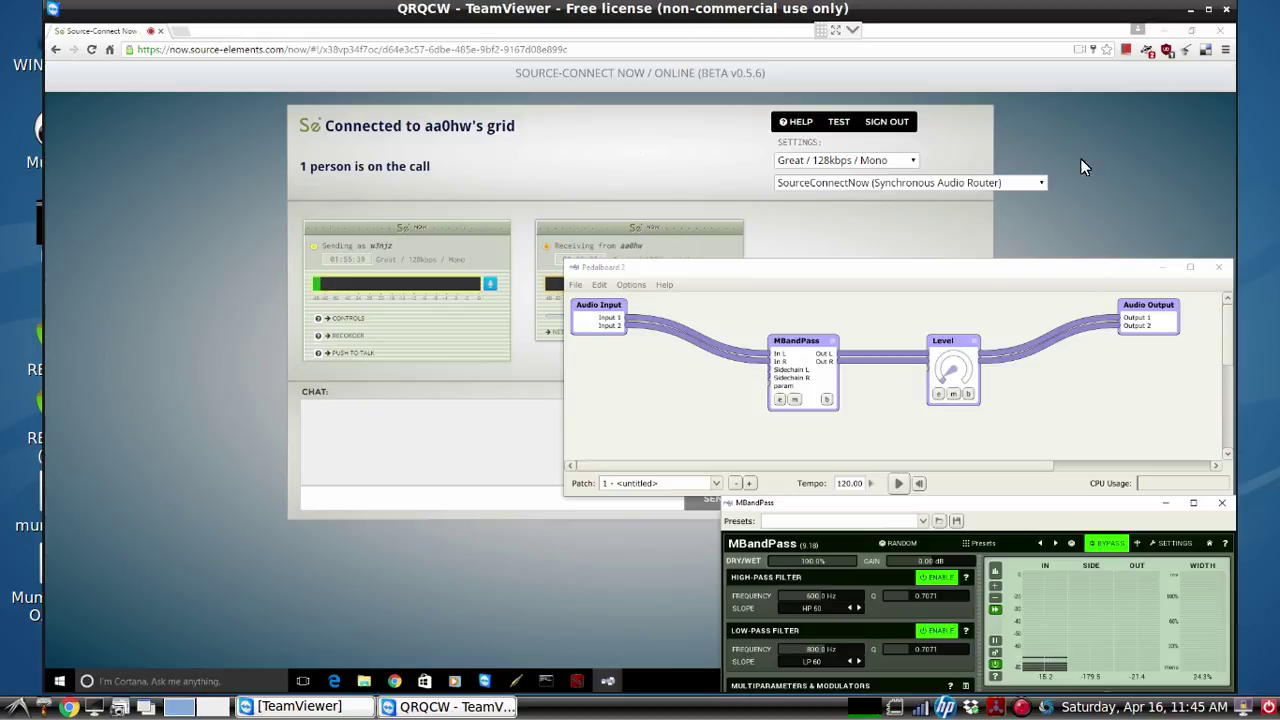
- Turn the Level plugin down toward minimum, then shift and minimize Pedalboard 2
{"action": "left_click_drag", "start_coordinate": [943, 386], "coordinate": [927, 308]}
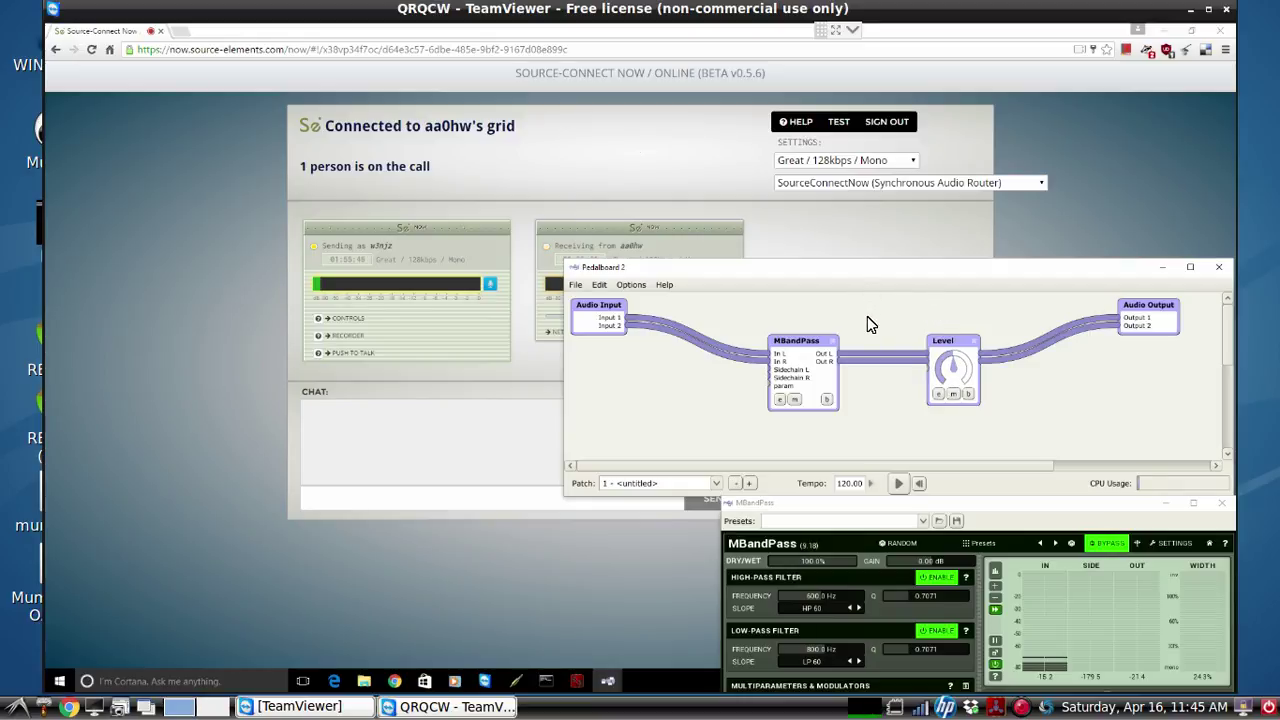
{"action": "left_click_drag", "start_coordinate": [846, 270], "coordinate": [838, 256]}
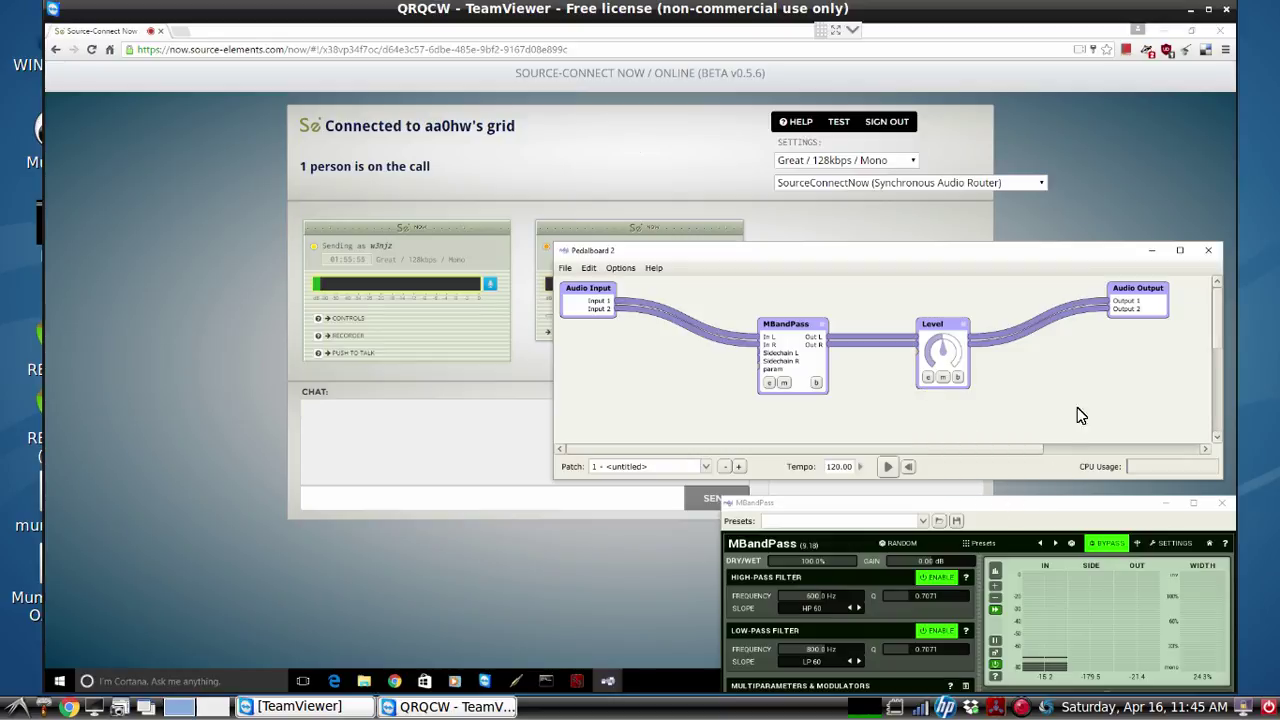
{"action": "left_click", "coordinate": [1151, 251]}
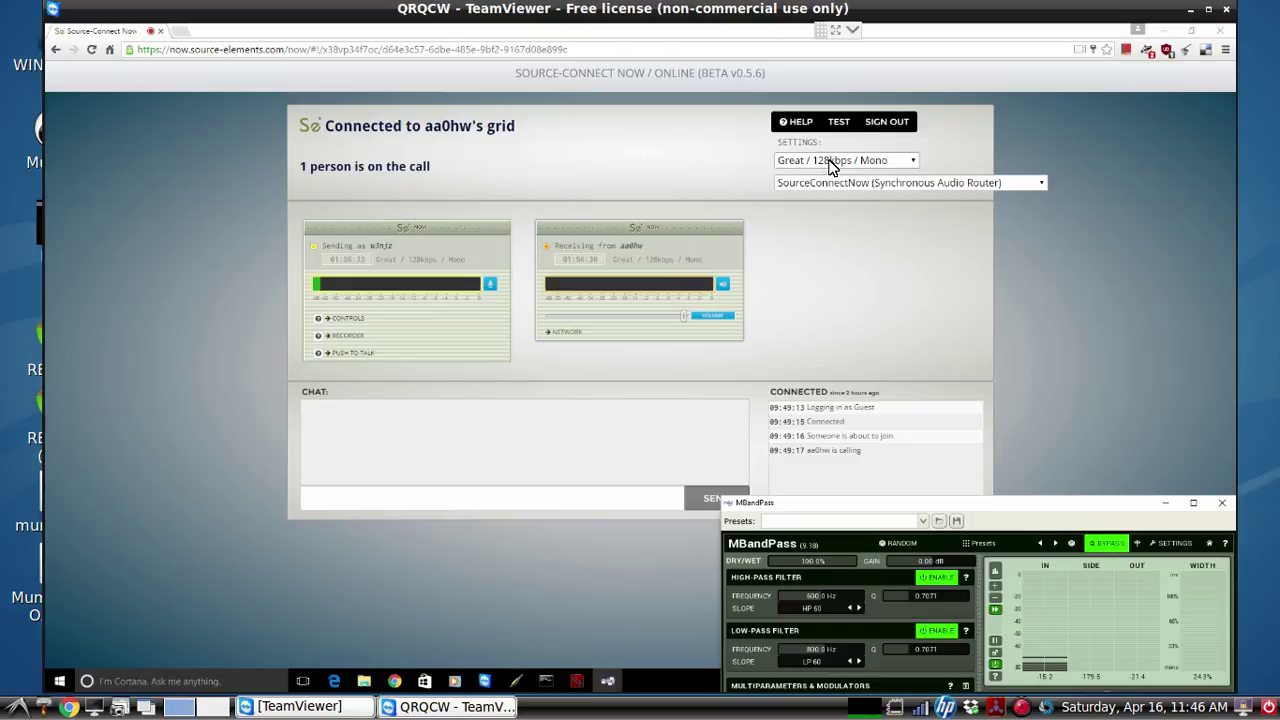
{"action": "left_click", "coordinate": [916, 163]}
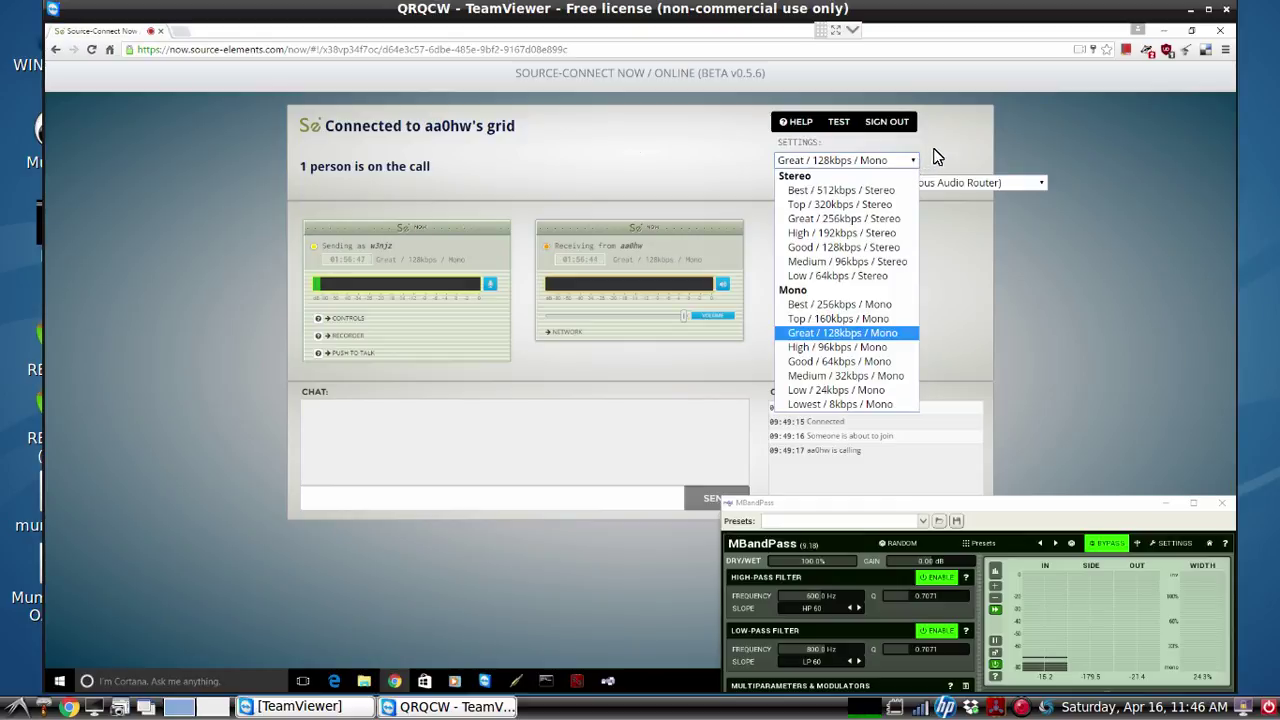
{"action": "left_click", "coordinate": [935, 146]}
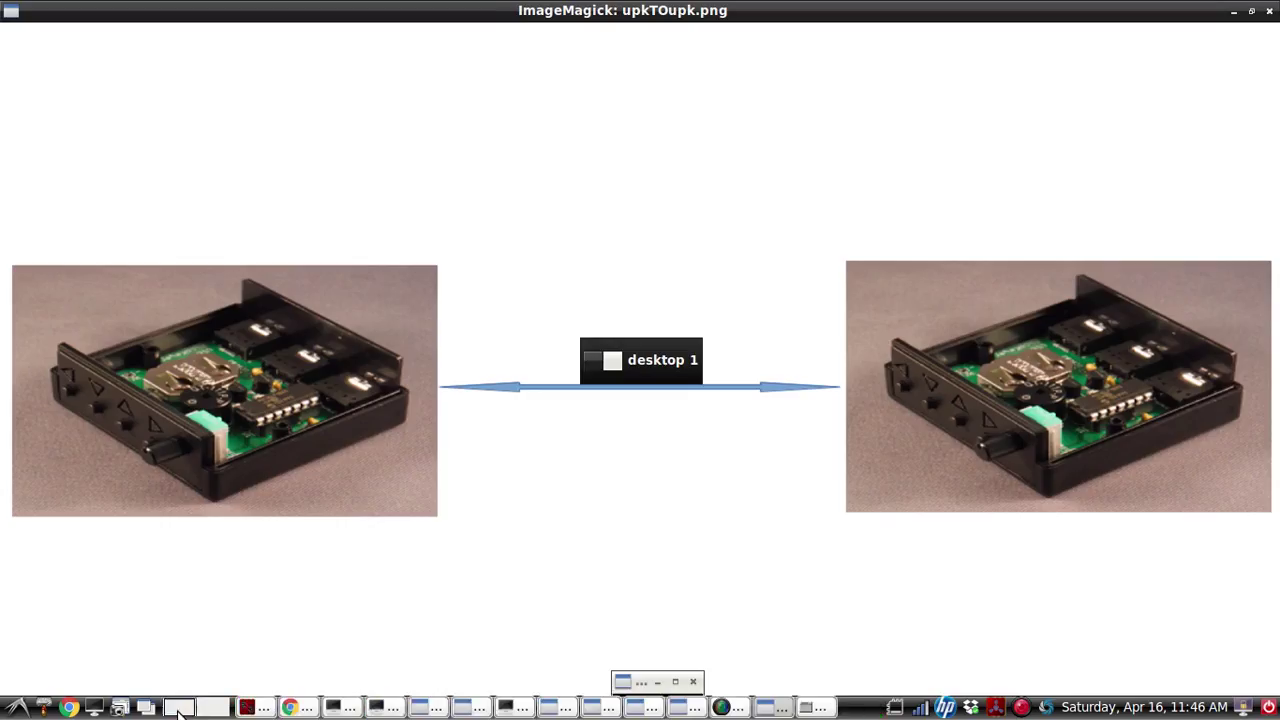
- On the keyer-diagram desktop, hide the ImageMagick window and bring Chrome forward
{"action": "left_click", "coordinate": [180, 710]}
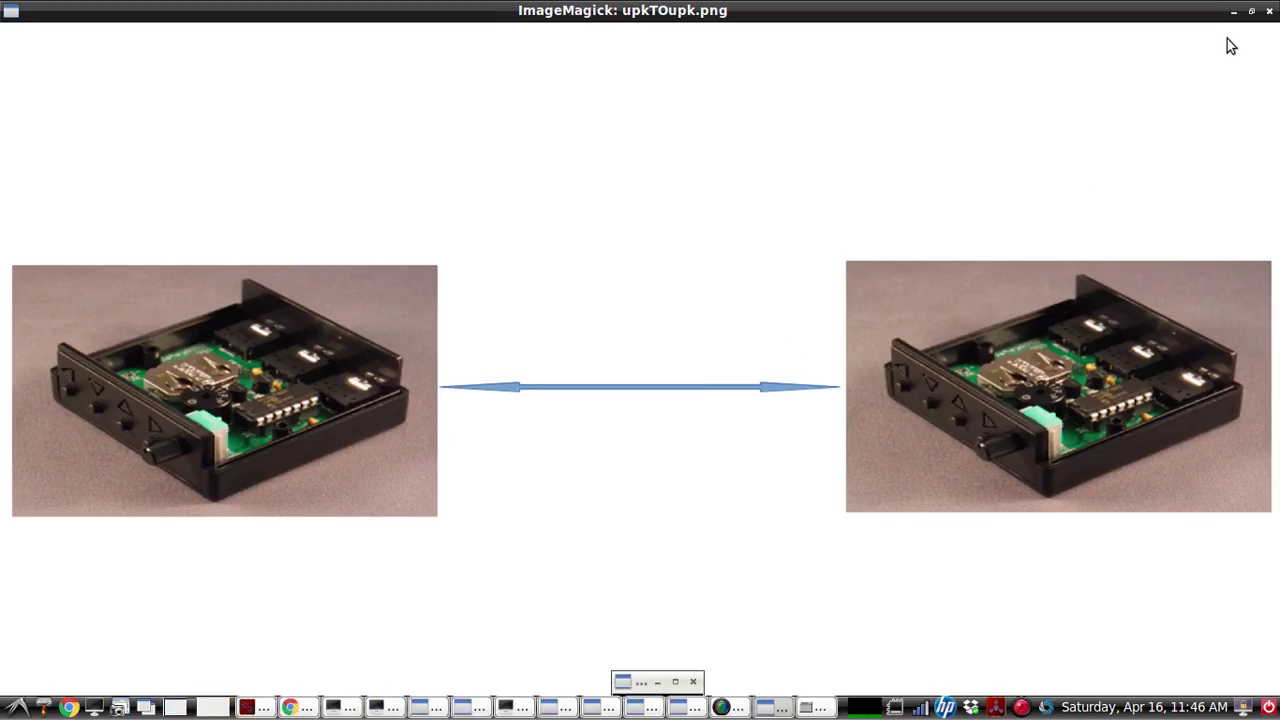
{"action": "left_click", "coordinate": [1234, 11]}
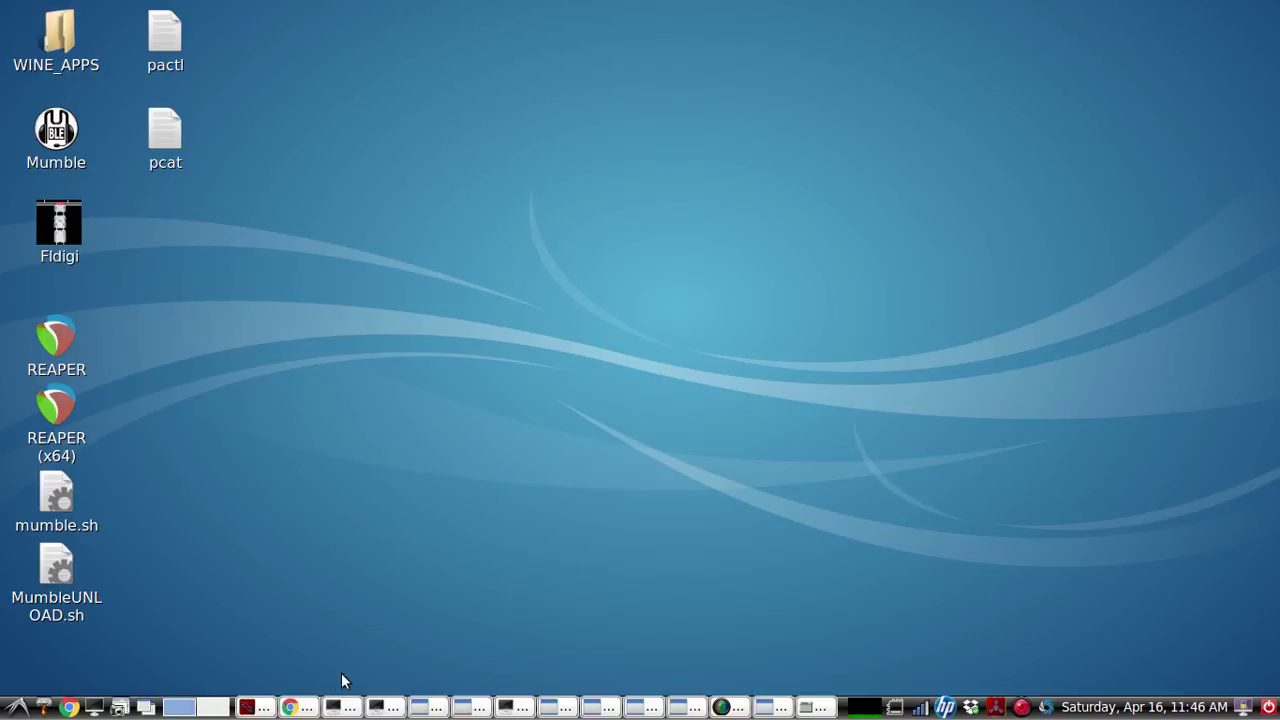
{"action": "left_click", "coordinate": [300, 707]}
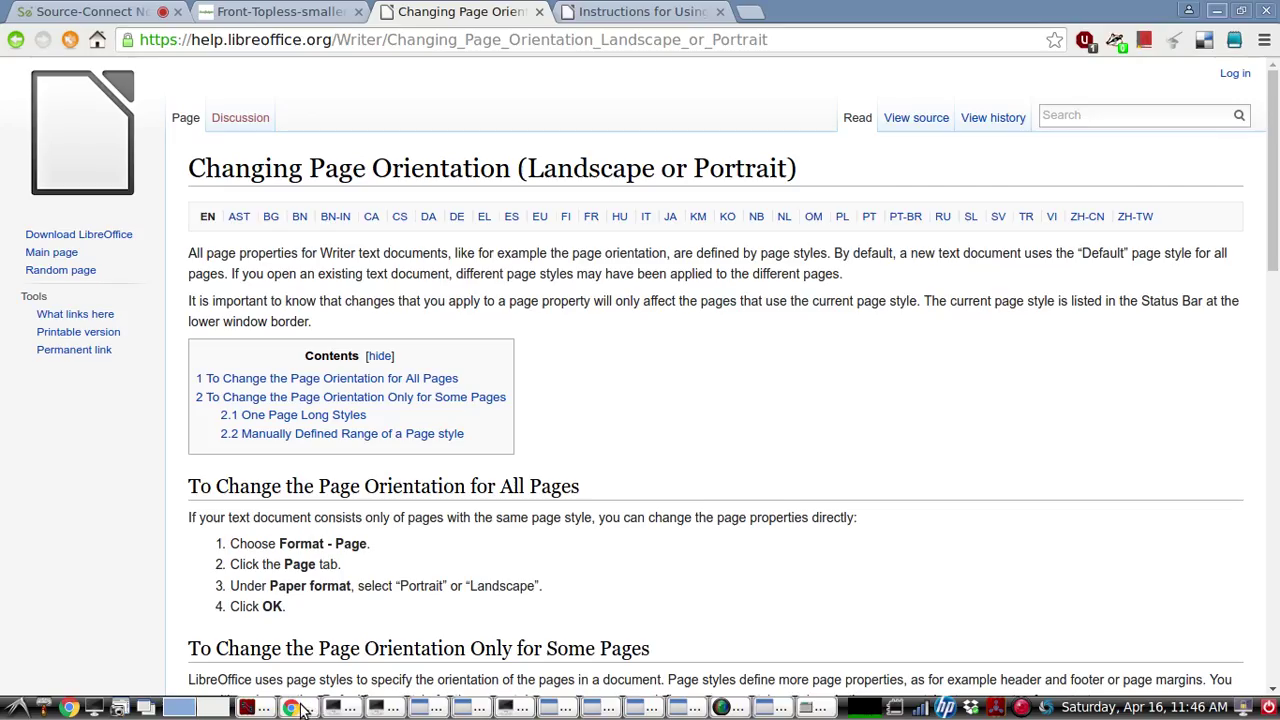
- Close the page orientation help, Instructions for Using Draw and Front-Topless tabs, then return to the remote desktop
{"action": "left_click", "coordinate": [539, 11]}
{"action": "left_click", "coordinate": [539, 11]}
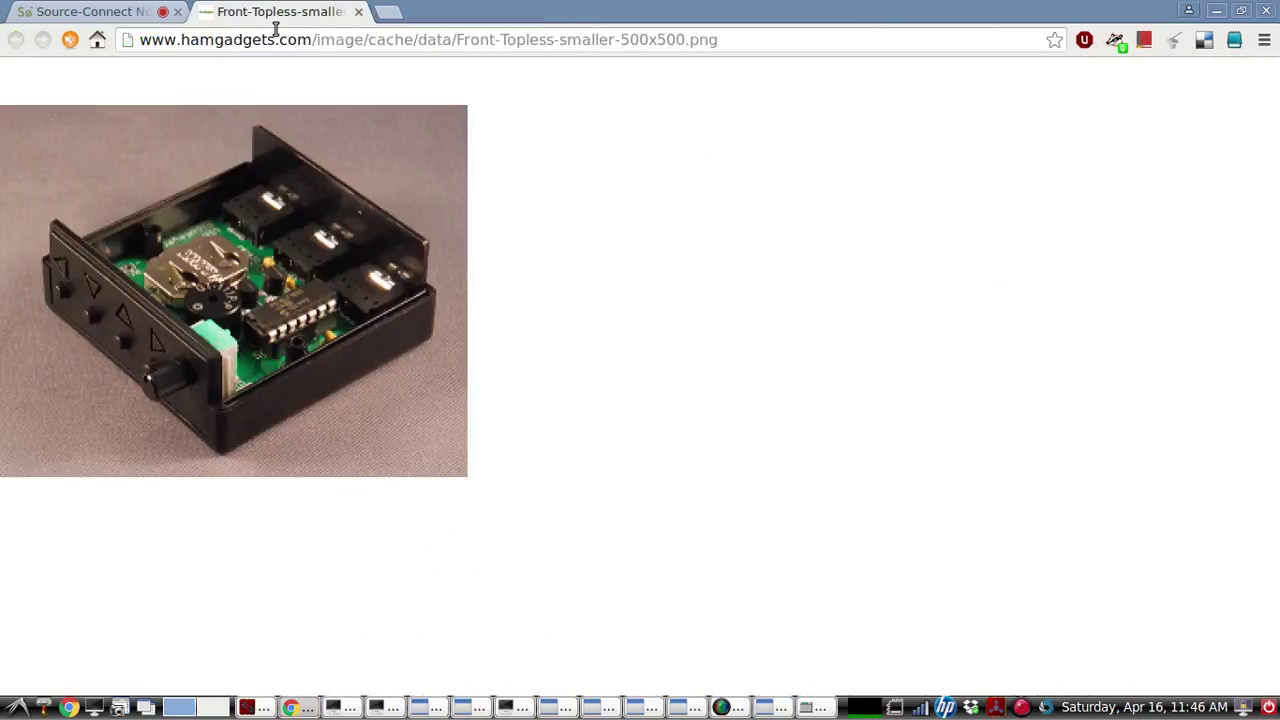
{"action": "left_click", "coordinate": [358, 11]}
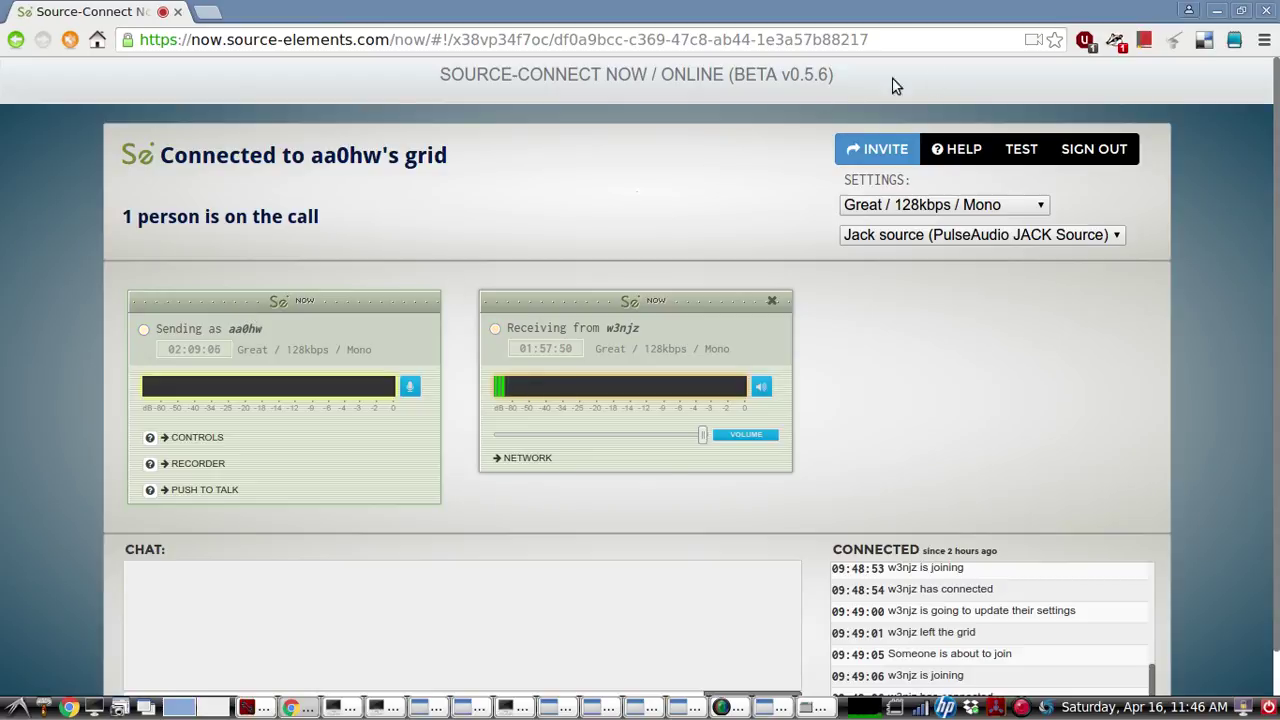
{"action": "left_click", "coordinate": [213, 708]}
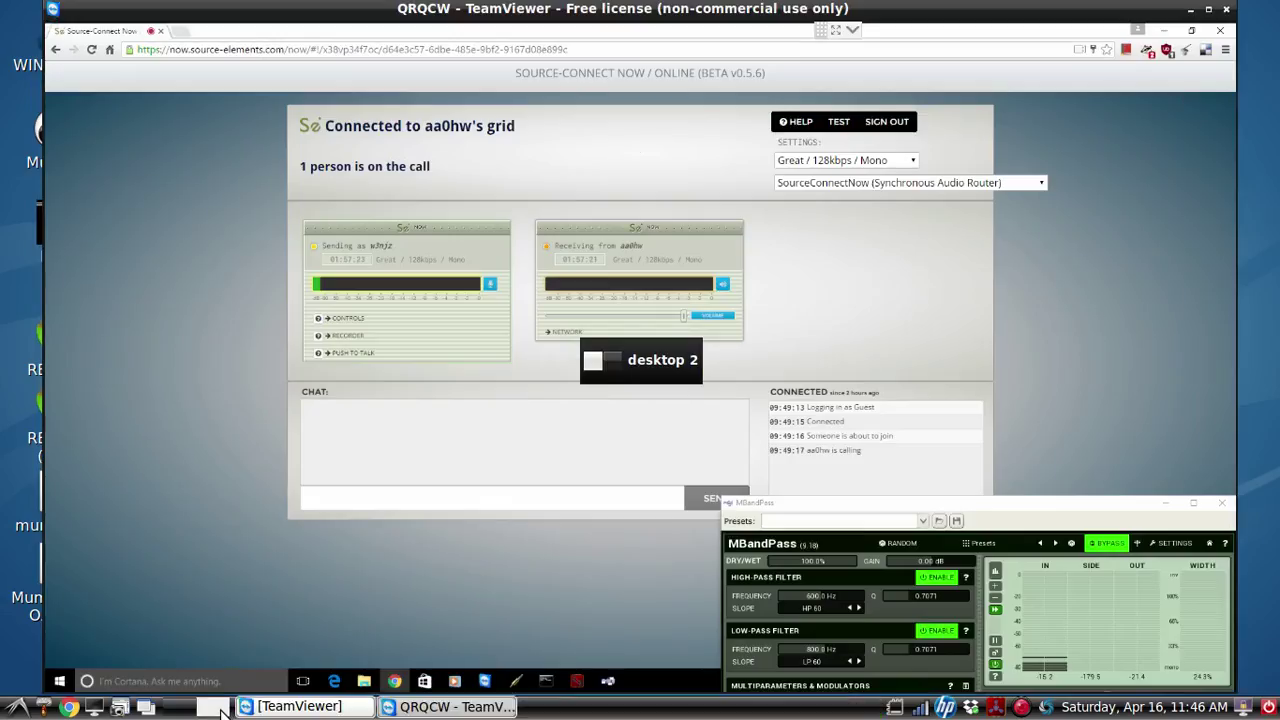
- Re-enable the remote MBandPass filter in Pedalboard 2, then go back to the local call desktop
{"action": "left_click", "coordinate": [605, 682]}
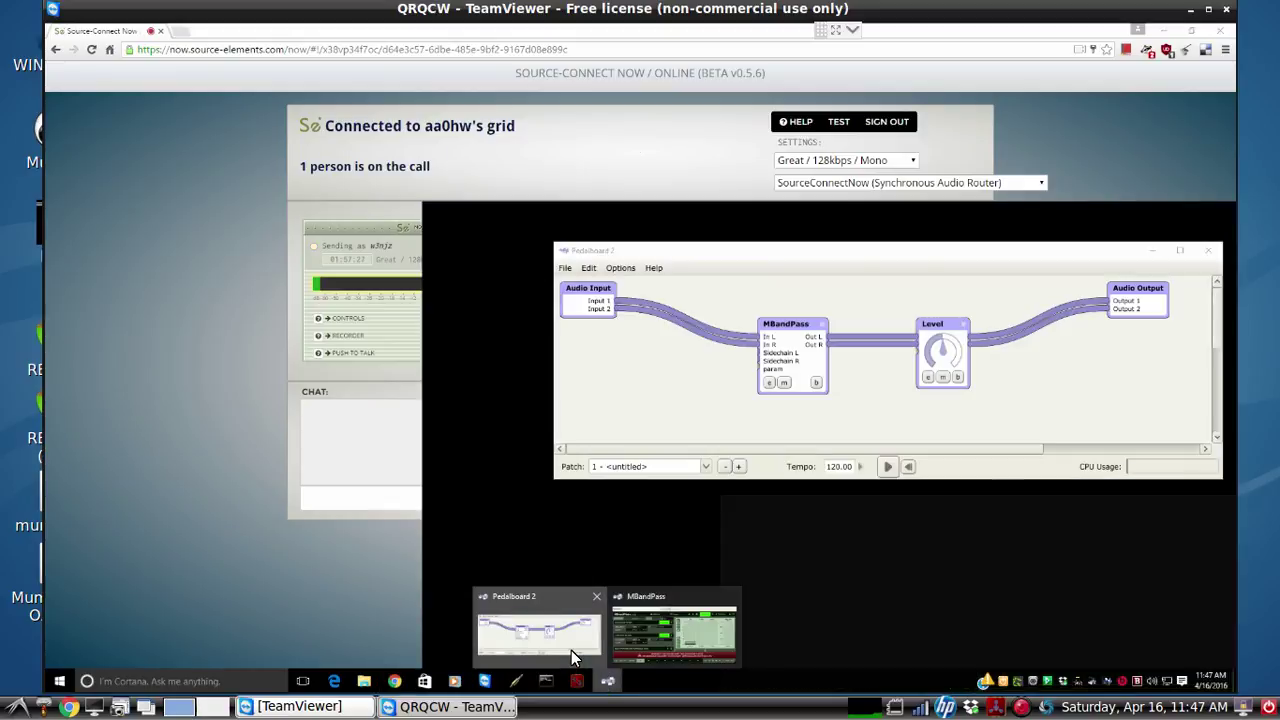
{"action": "left_click", "coordinate": [571, 650]}
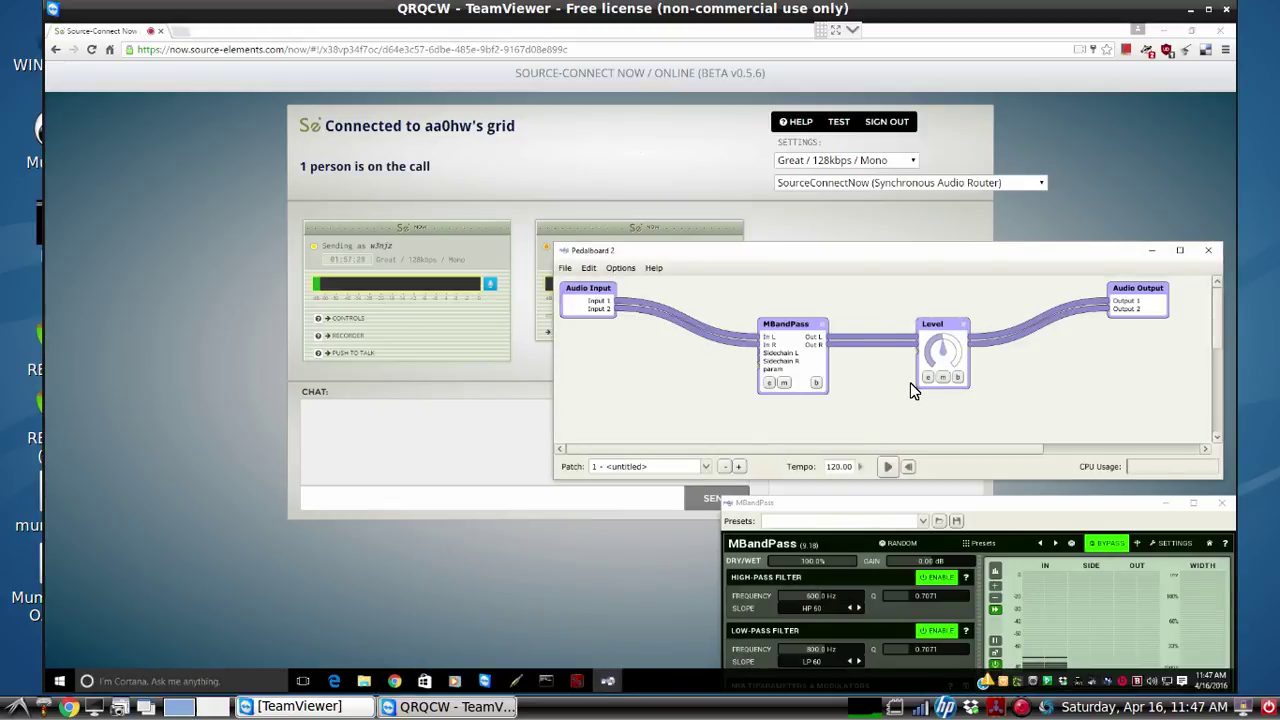
{"action": "left_click", "coordinate": [1096, 541]}
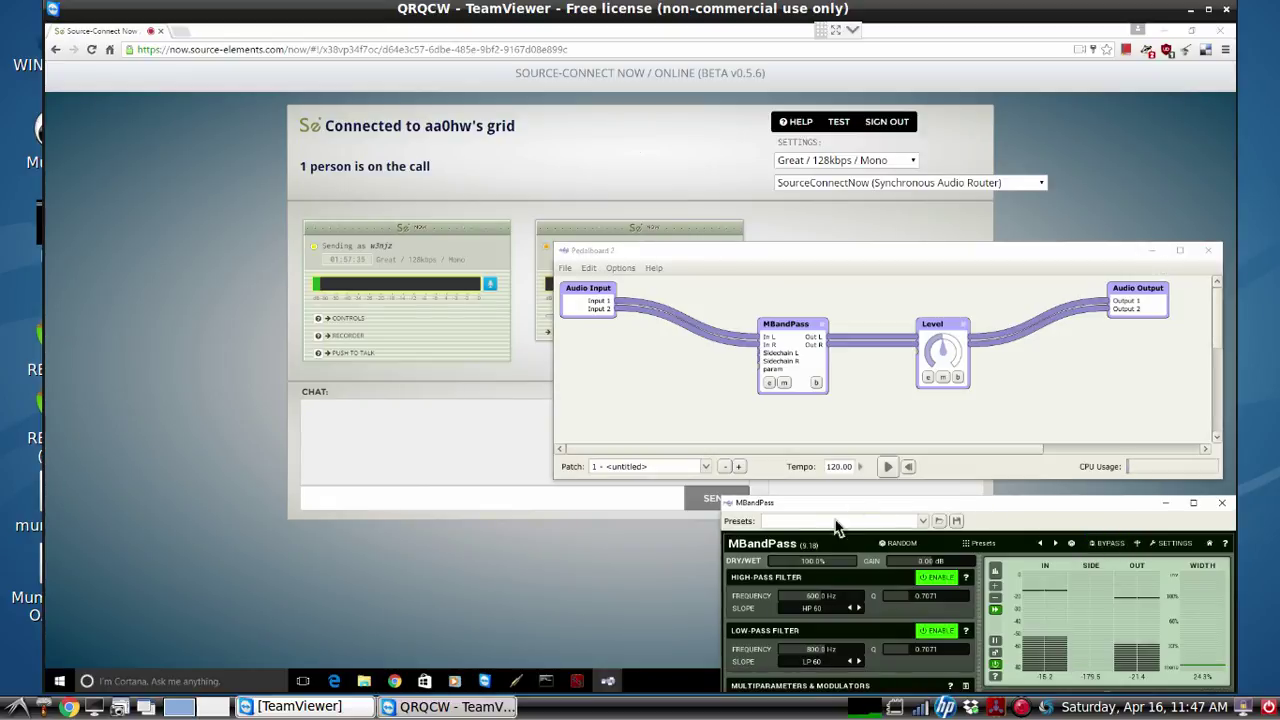
{"action": "left_click", "coordinate": [178, 706]}
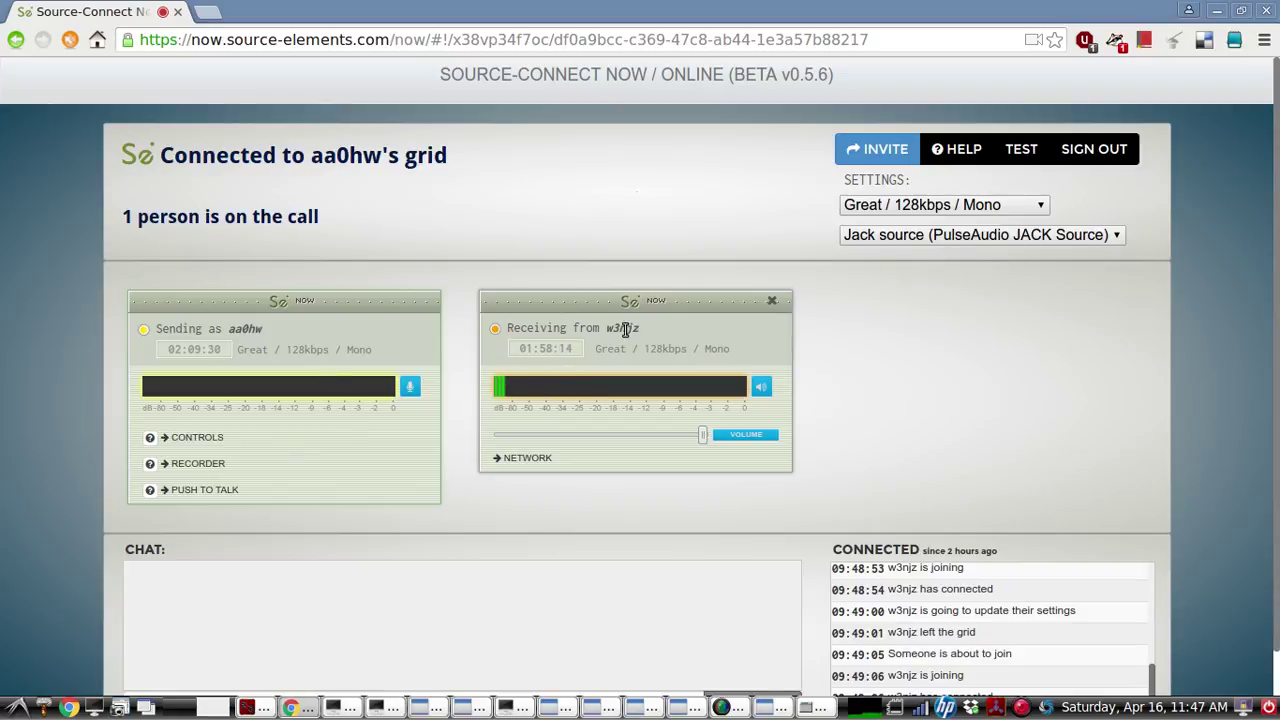
- In Catia, disconnect all links on the toDESKTOP and fromDESKTOP nodes
{"action": "left_click", "coordinate": [249, 708]}
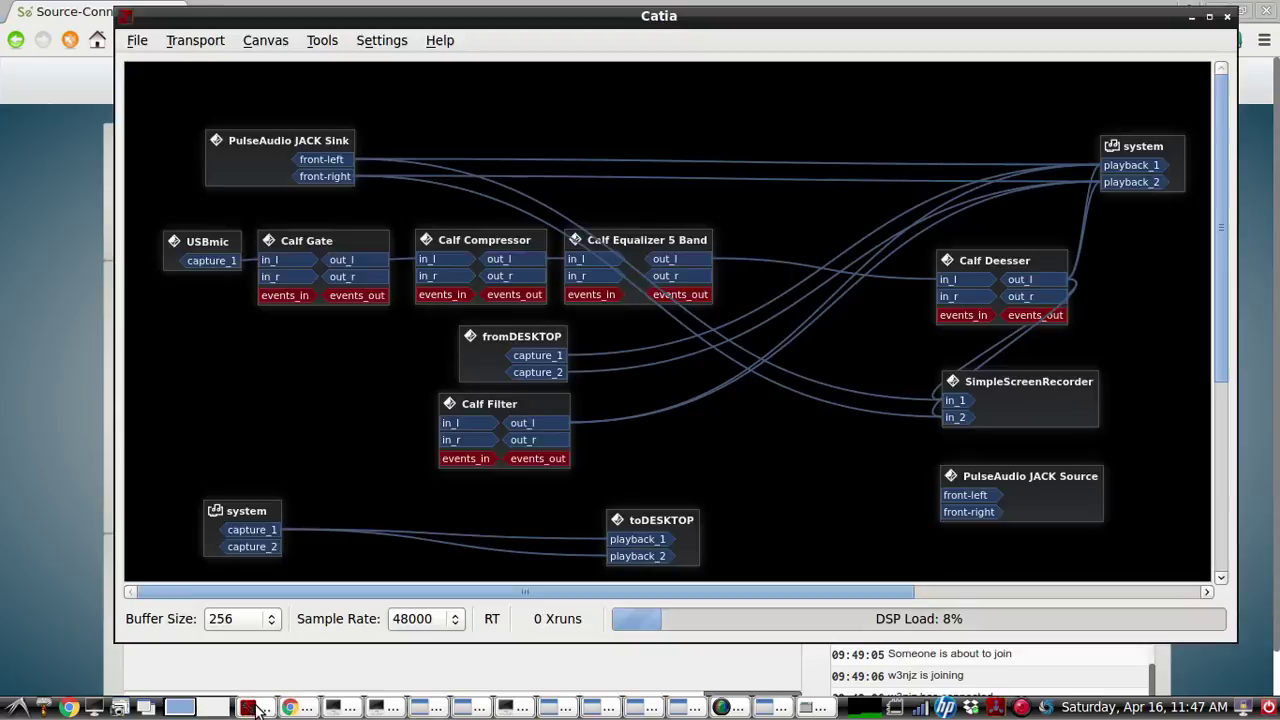
{"action": "right_click", "coordinate": [626, 523]}
{"action": "left_click", "coordinate": [651, 551]}
{"action": "right_click", "coordinate": [481, 347]}
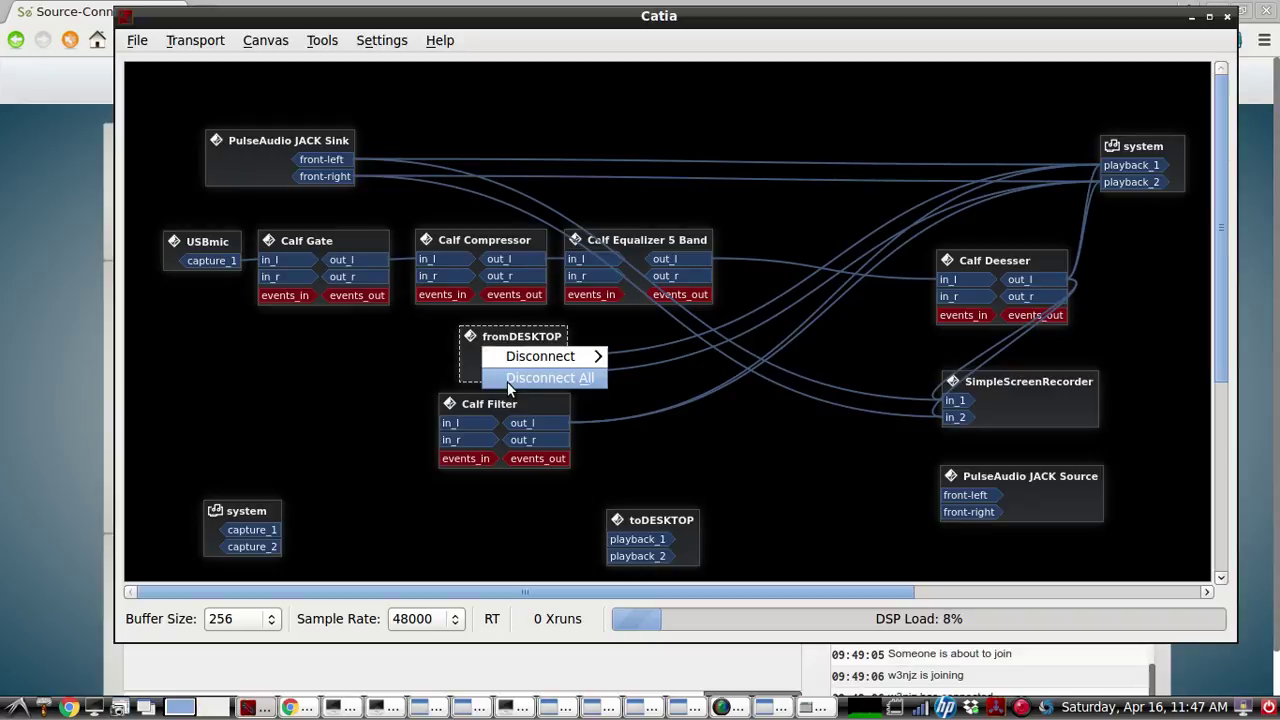
{"action": "left_click", "coordinate": [507, 381]}
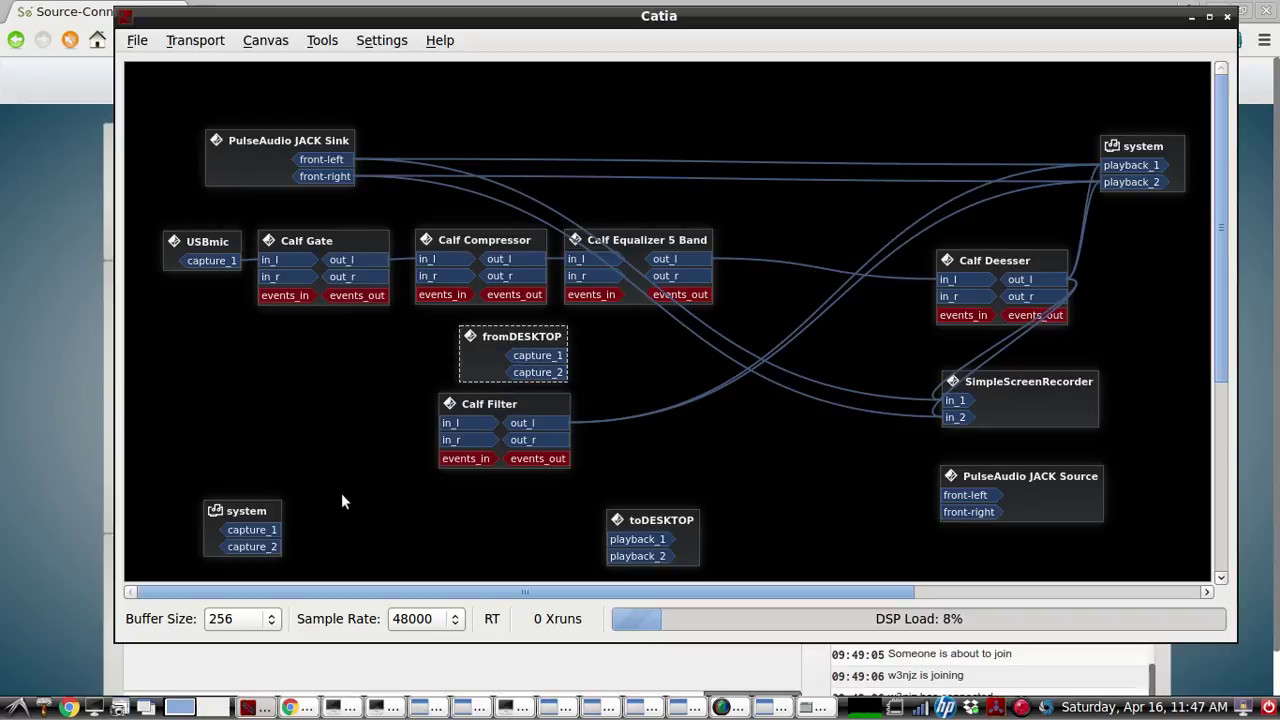
- Wire system capture_1 into Calf Filter in_l/in_r, and Calf Filter out_l into PulseAudio JACK Source front-left and front-right
{"action": "left_click_drag", "start_coordinate": [276, 527], "coordinate": [448, 423]}
{"action": "mouse_move", "coordinate": [278, 527]}
{"action": "left_mouse_down"}
{"action": "mouse_move", "coordinate": [409, 486]}
{"action": "mouse_move", "coordinate": [450, 440]}
{"action": "left_mouse_up"}
{"action": "left_click_drag", "start_coordinate": [227, 512], "coordinate": [219, 488]}
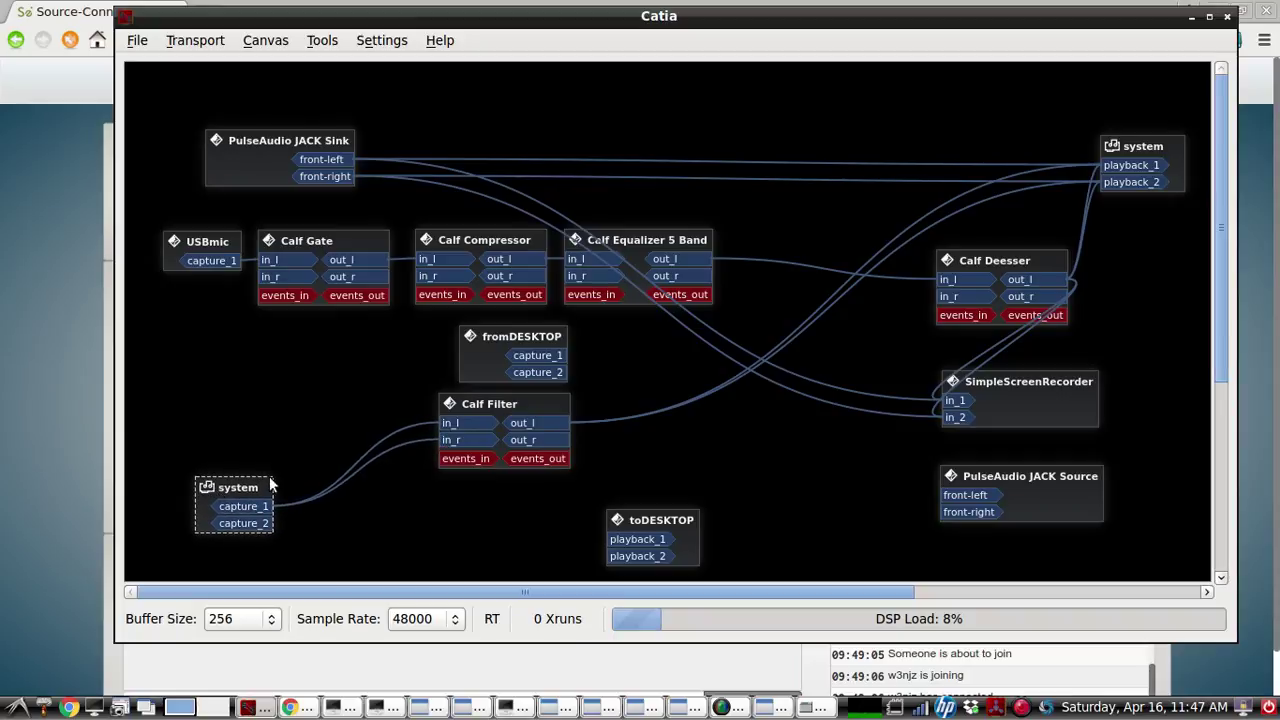
{"action": "left_click", "coordinate": [520, 405]}
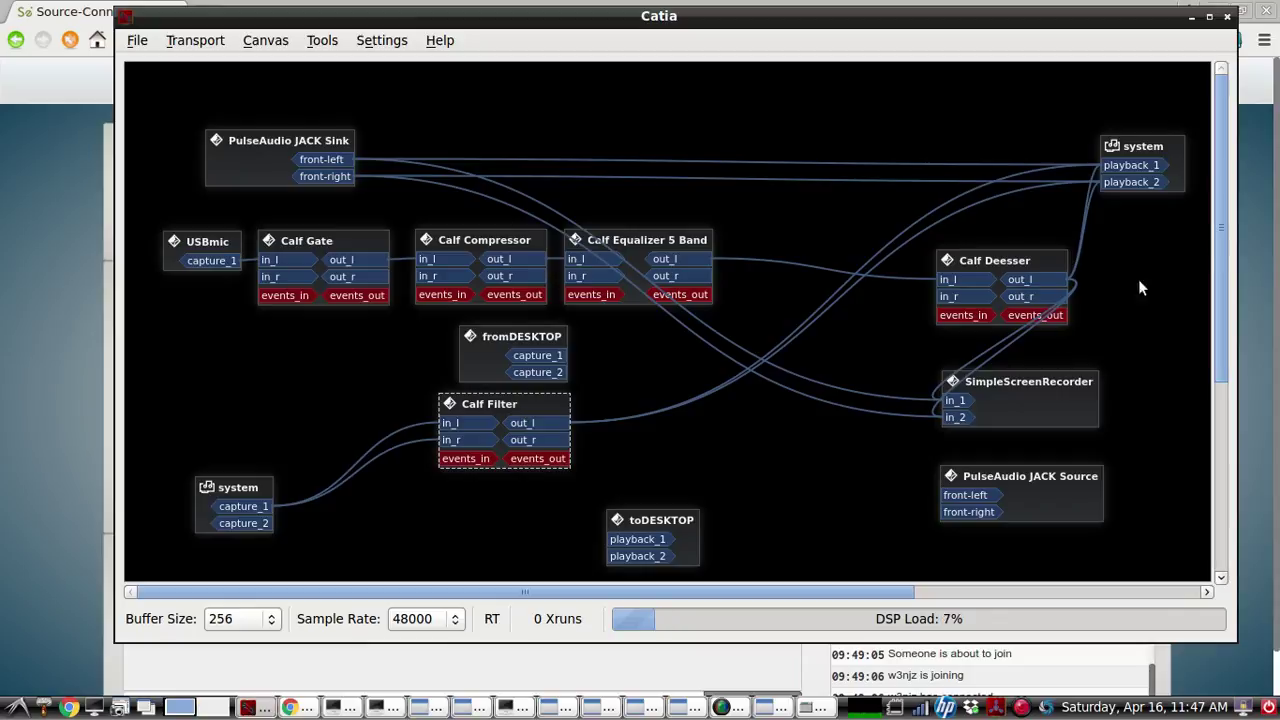
{"action": "left_click", "coordinate": [1158, 176]}
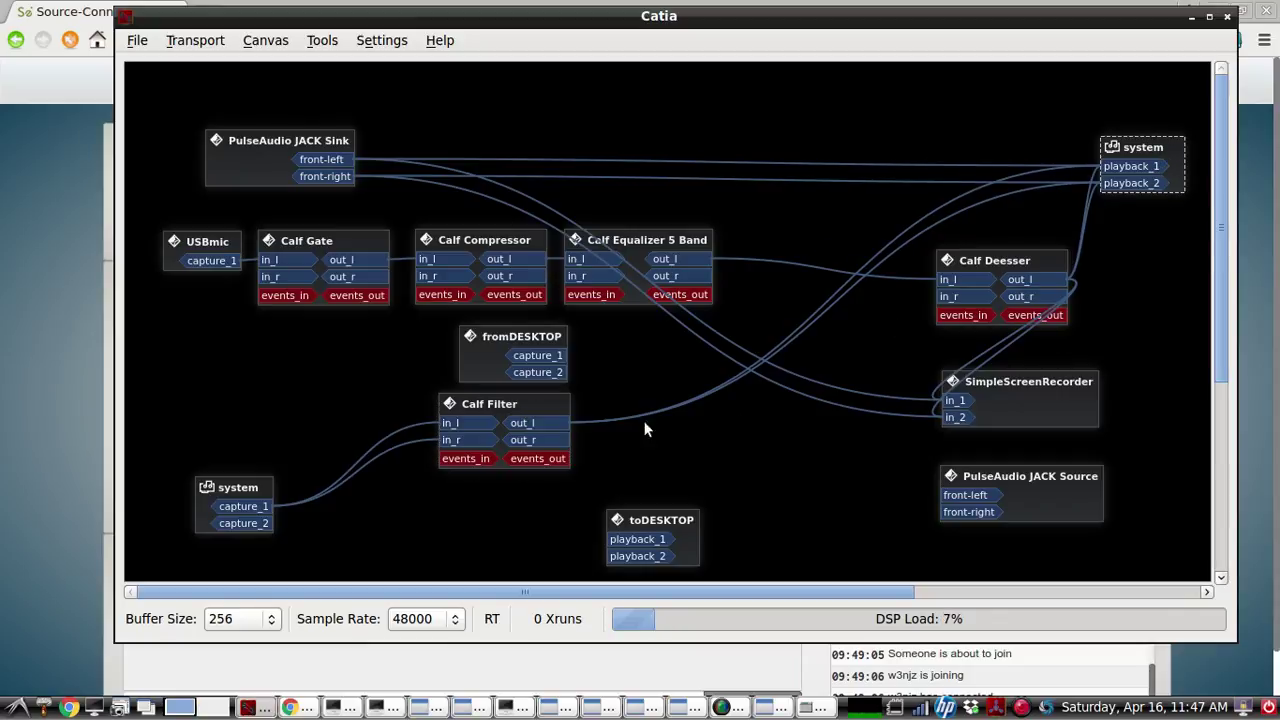
{"action": "left_click_drag", "start_coordinate": [529, 421], "coordinate": [960, 496]}
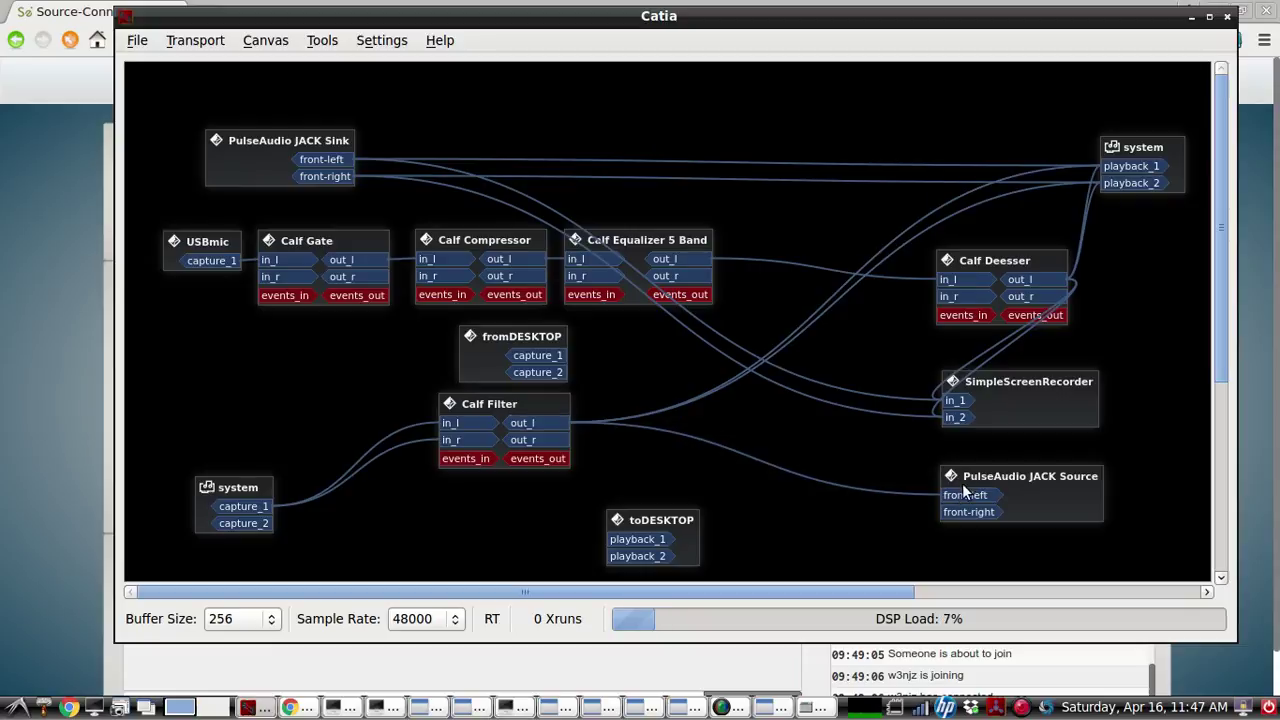
{"action": "left_click_drag", "start_coordinate": [565, 418], "coordinate": [958, 512]}
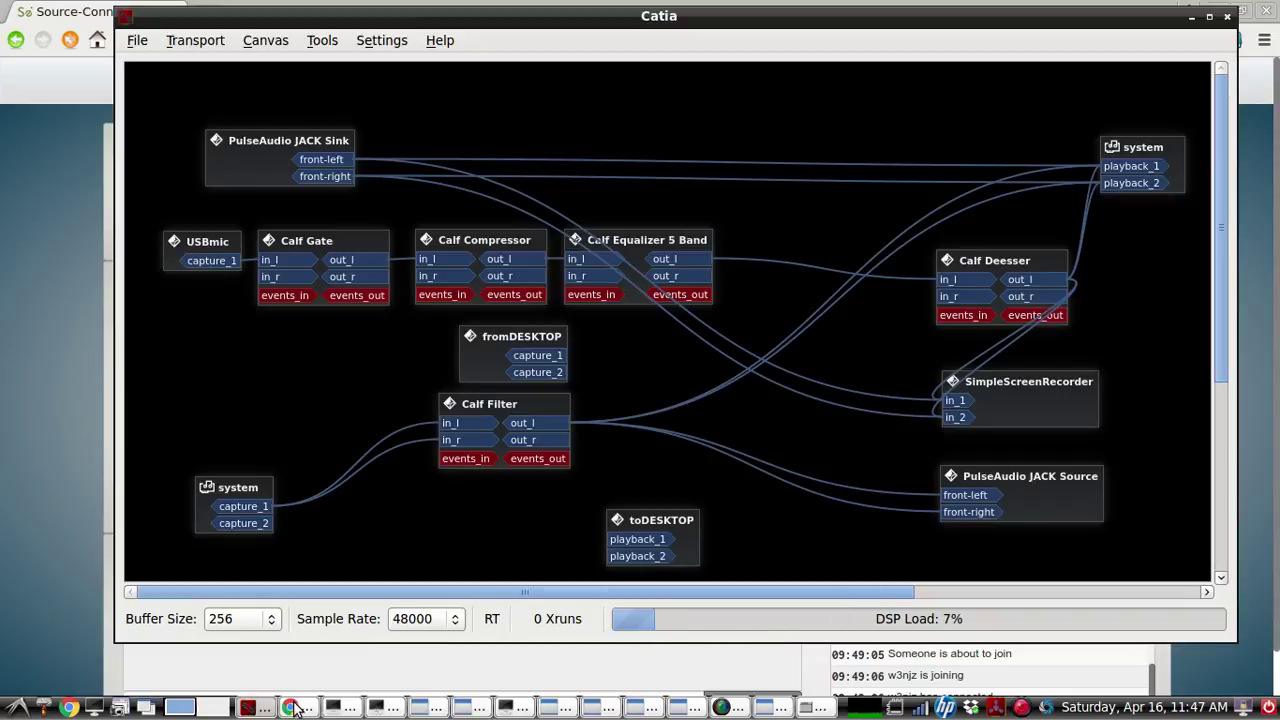
- Back in Catia, reposition the PulseAudio JACK Source, system playback and fromDESKTOP nodes
{"action": "left_click", "coordinate": [66, 431]}
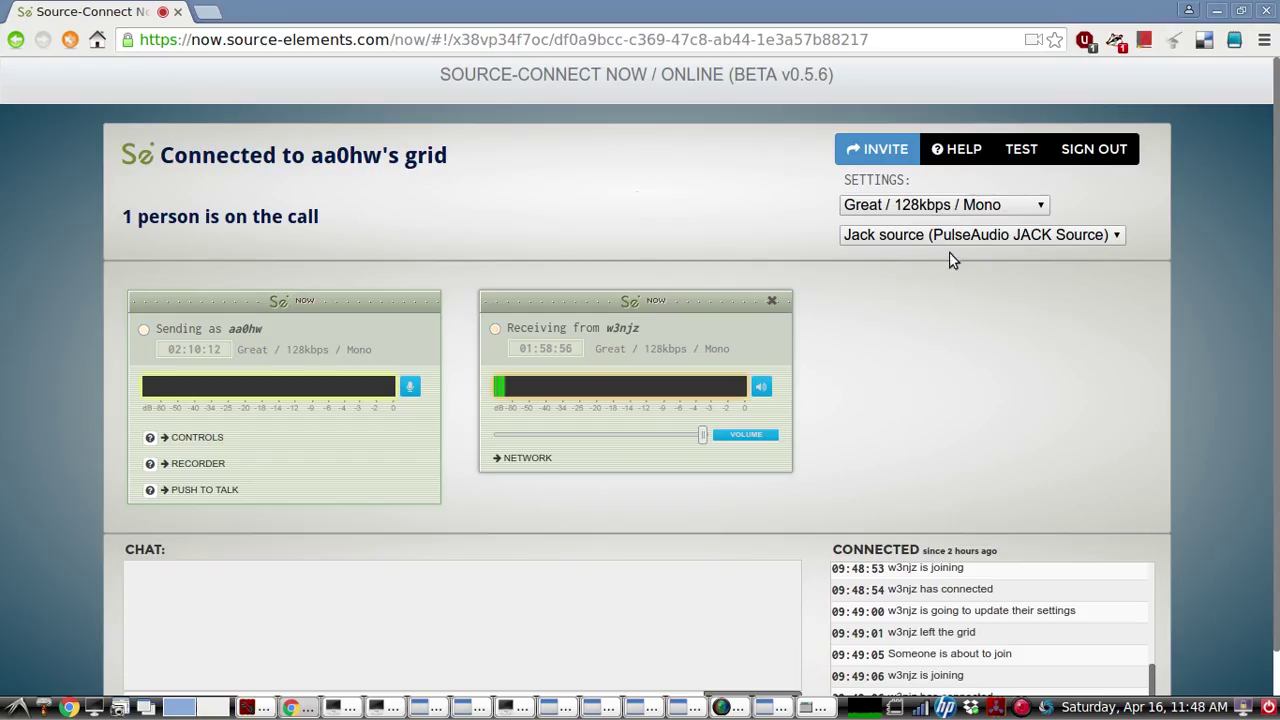
{"action": "left_click", "coordinate": [252, 707]}
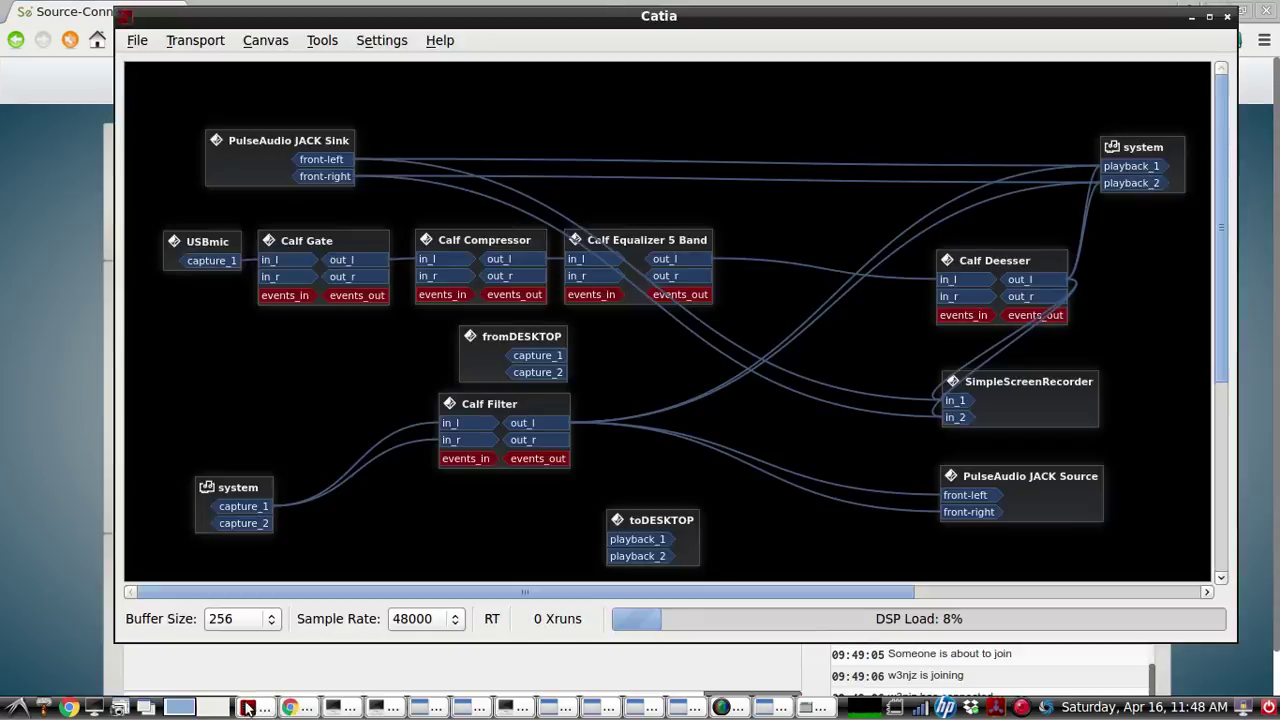
{"action": "left_click_drag", "start_coordinate": [1103, 497], "coordinate": [1097, 495]}
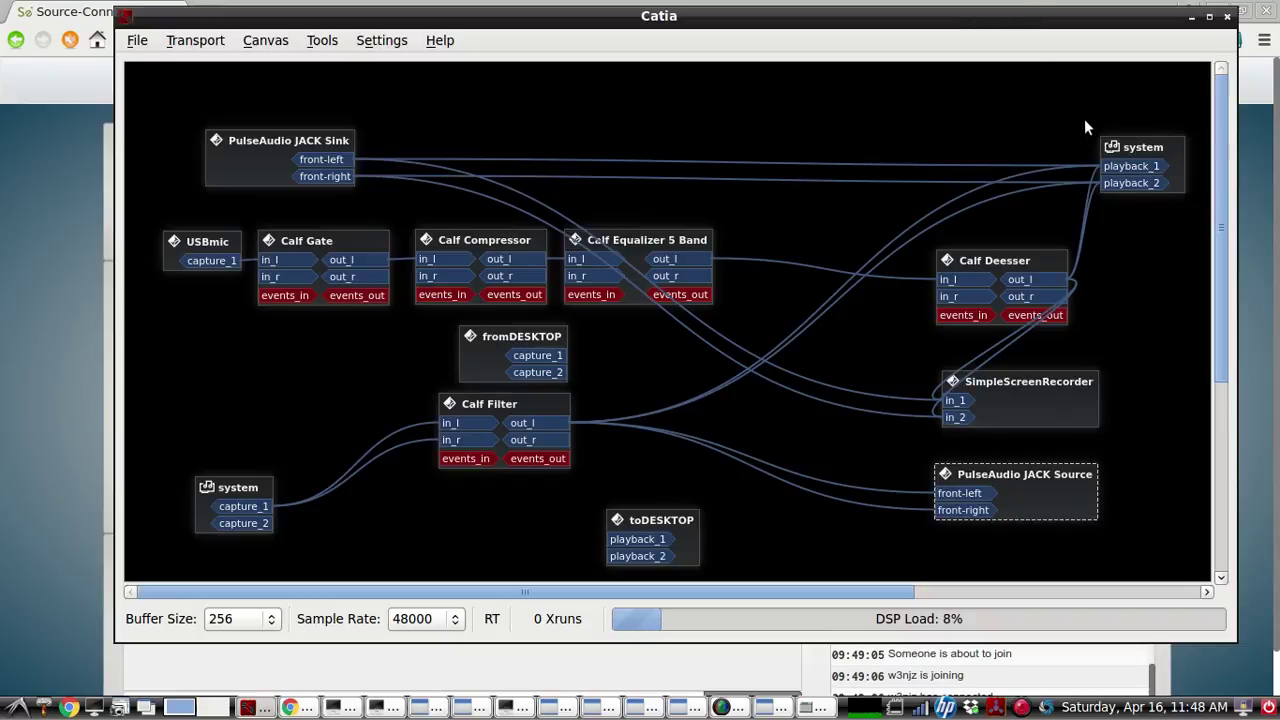
{"action": "left_click_drag", "start_coordinate": [1131, 147], "coordinate": [1121, 121]}
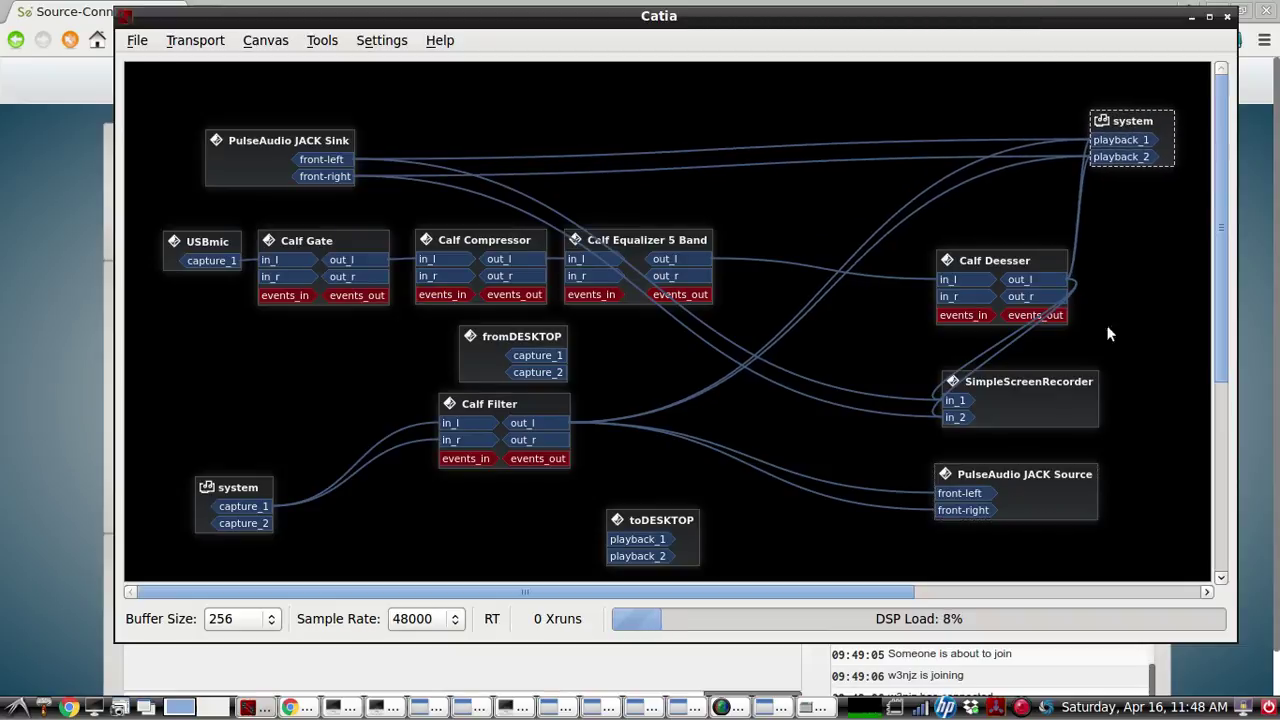
{"action": "left_click_drag", "start_coordinate": [1062, 508], "coordinate": [1075, 509]}
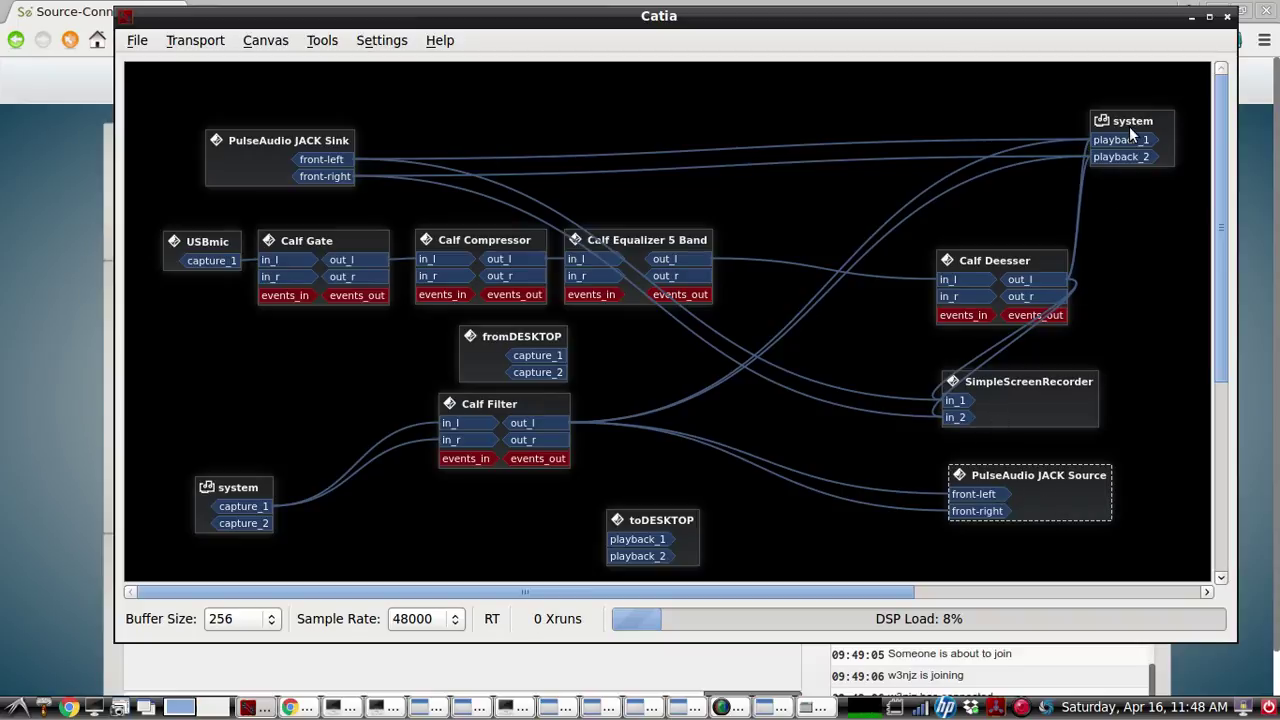
{"action": "left_click_drag", "start_coordinate": [549, 334], "coordinate": [558, 331]}
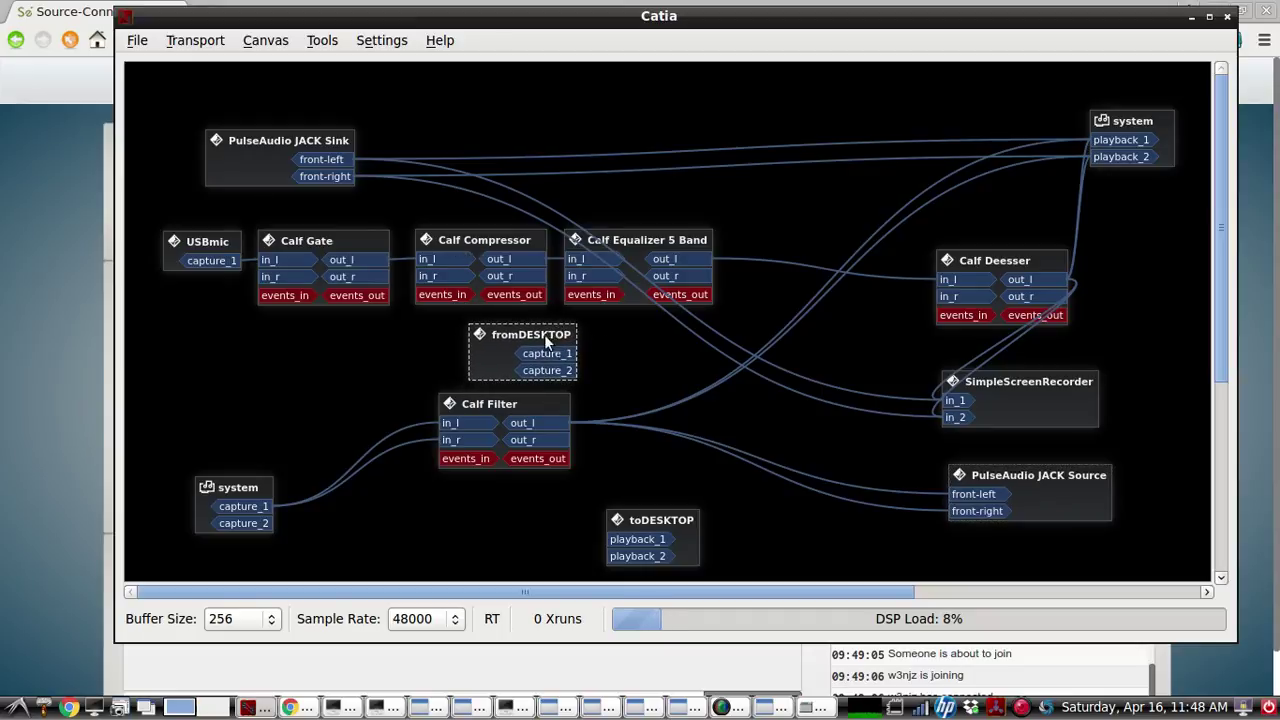
- Connect fromDESKTOP capture_1 and capture_2 to SimpleScreenRecorder in_1 and in_2, tidying nearby nodes
{"action": "left_click_drag", "start_coordinate": [556, 348], "coordinate": [955, 400]}
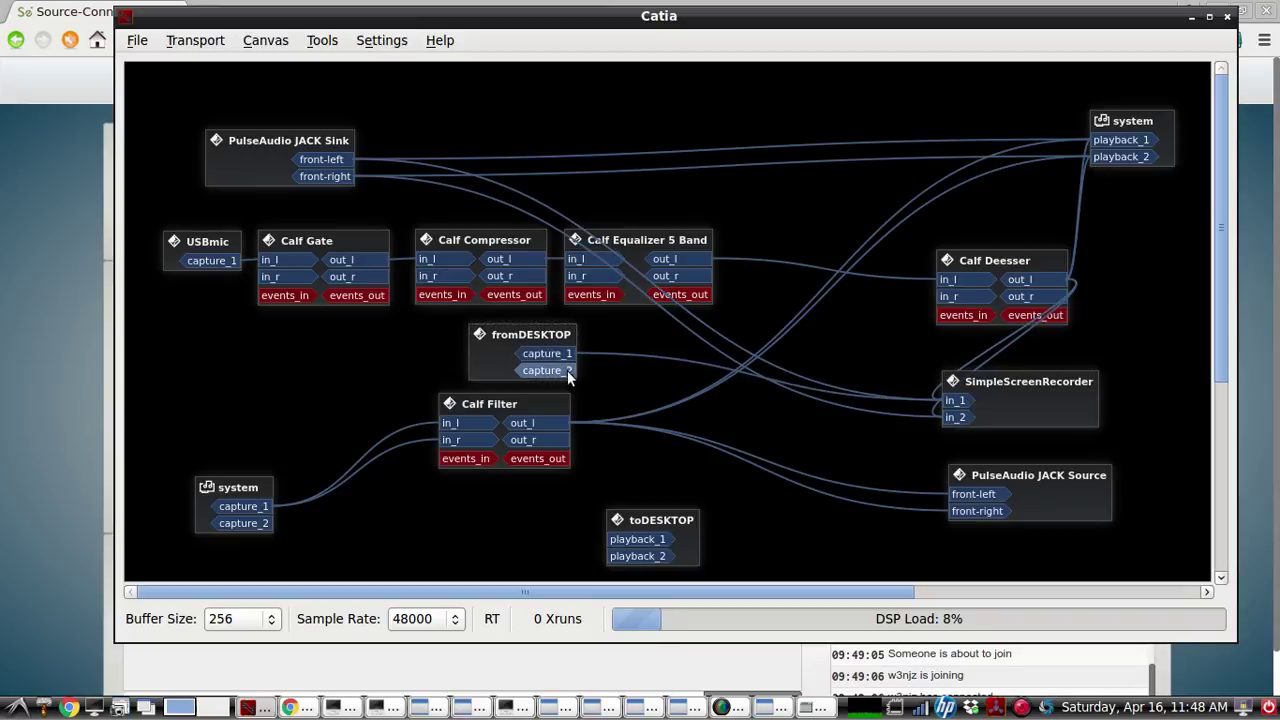
{"action": "left_click_drag", "start_coordinate": [567, 370], "coordinate": [967, 418]}
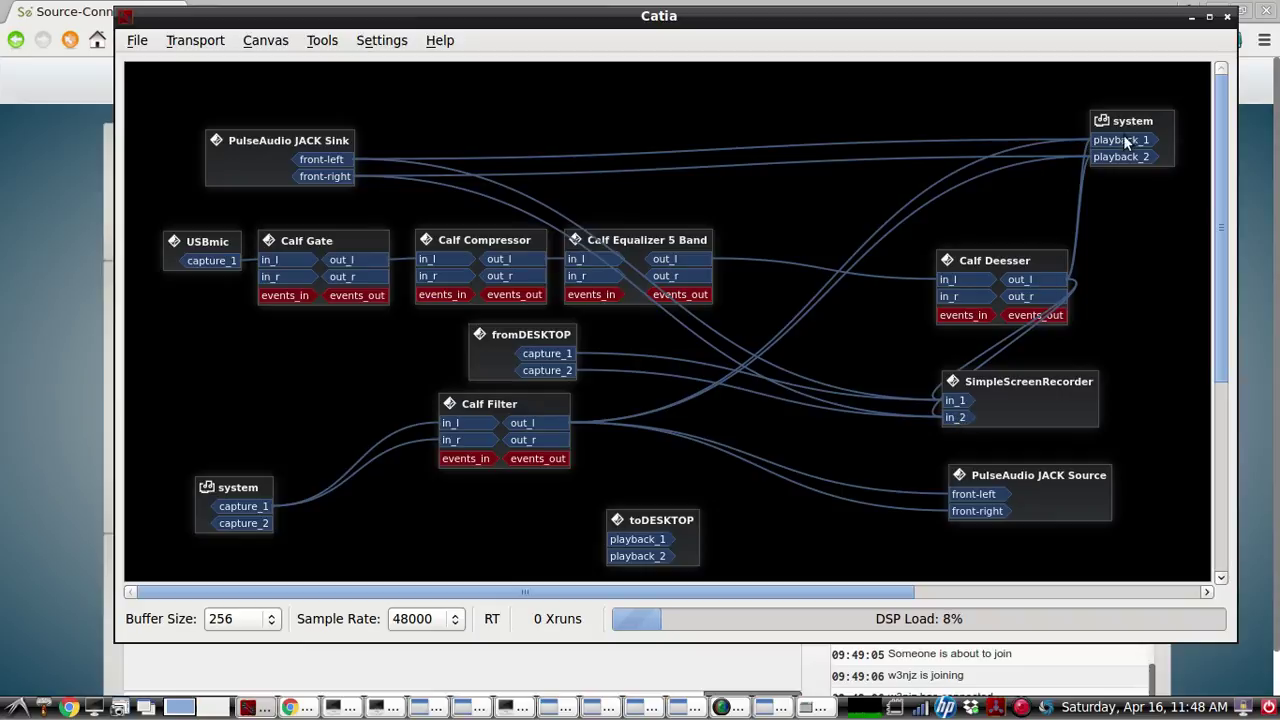
{"action": "left_click_drag", "start_coordinate": [544, 406], "coordinate": [537, 410]}
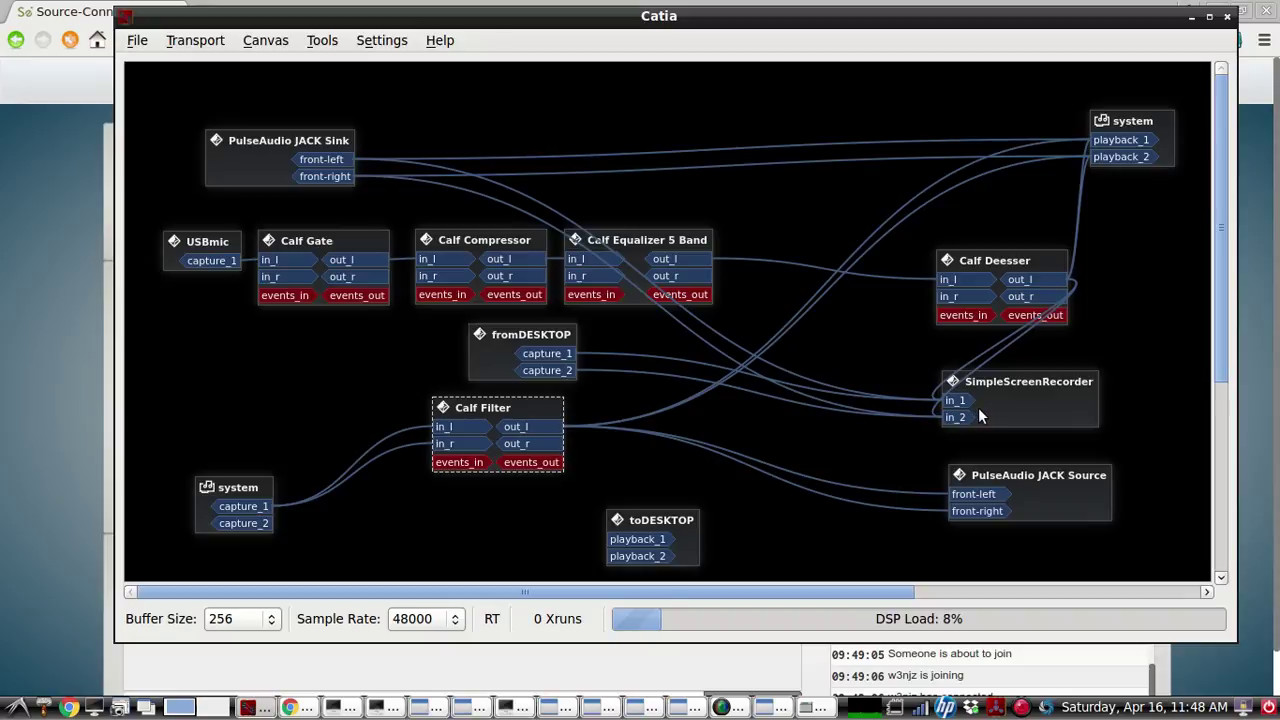
{"action": "left_click_drag", "start_coordinate": [978, 410], "coordinate": [975, 408]}
{"action": "left_click_drag", "start_coordinate": [496, 344], "coordinate": [488, 347]}
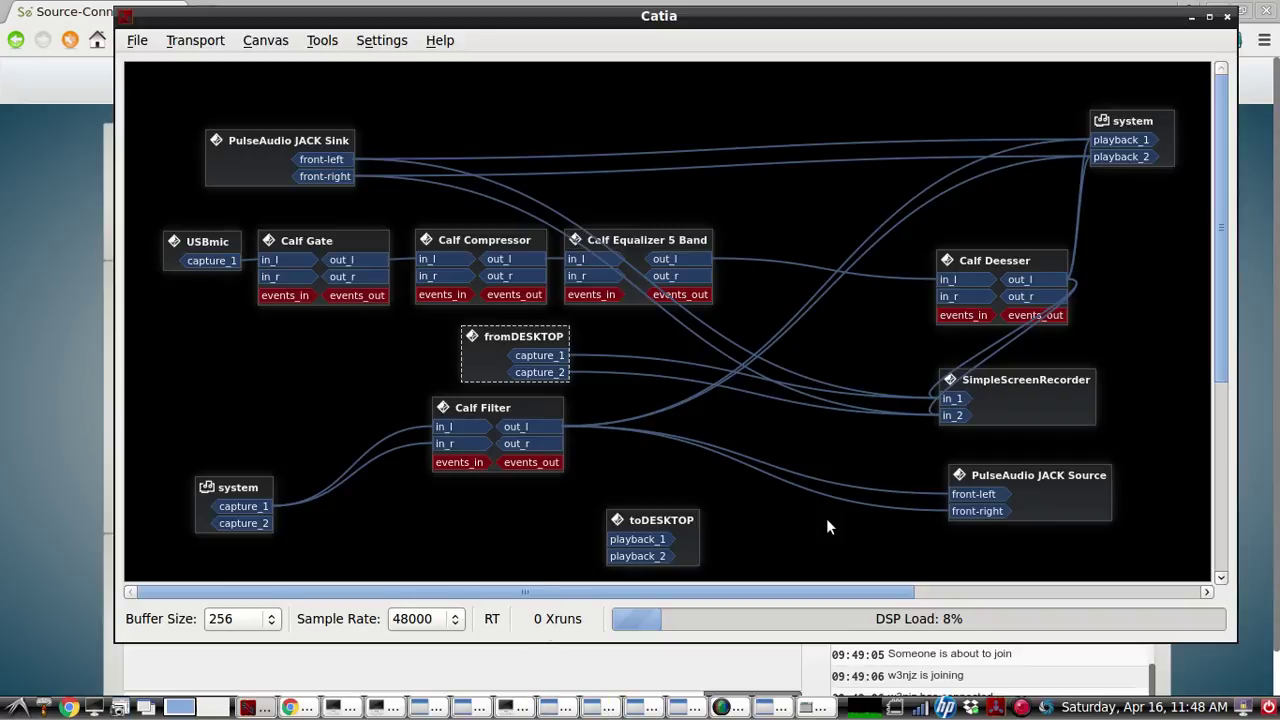
{"action": "left_click_drag", "start_coordinate": [560, 338], "coordinate": [546, 343]}
{"action": "left_click", "coordinate": [593, 372]}
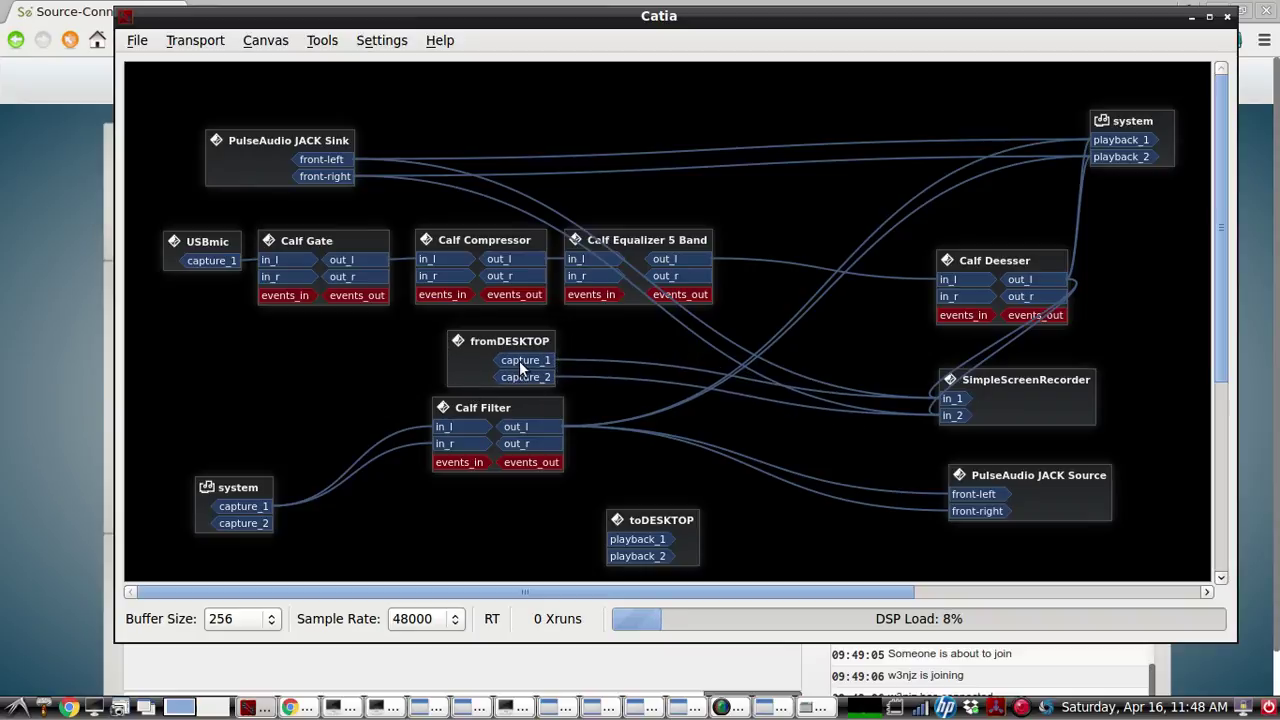
- Try linking fromDESKTOP capture_1 to system playback_1, then disconnect that link
{"action": "left_click_drag", "start_coordinate": [522, 362], "coordinate": [1112, 138]}
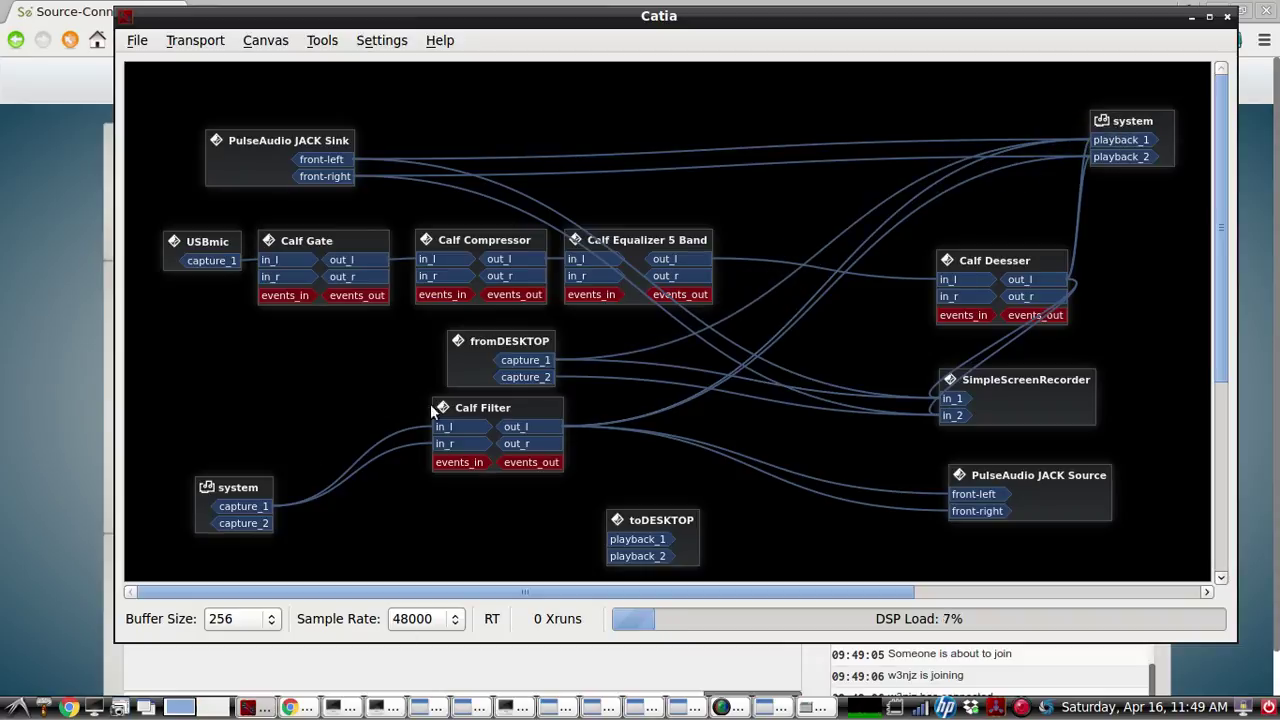
{"action": "right_click", "coordinate": [524, 363]}
{"action": "mouse_move", "coordinate": [610, 366]}
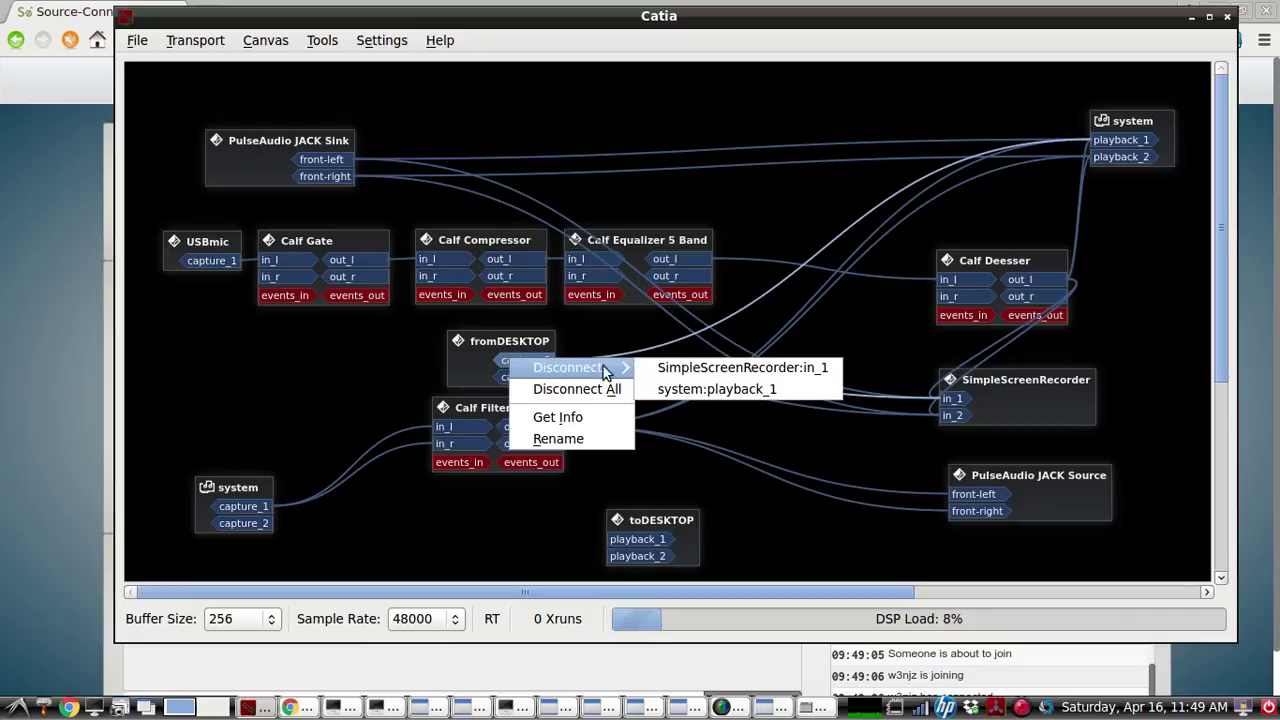
{"action": "left_click", "coordinate": [655, 390]}
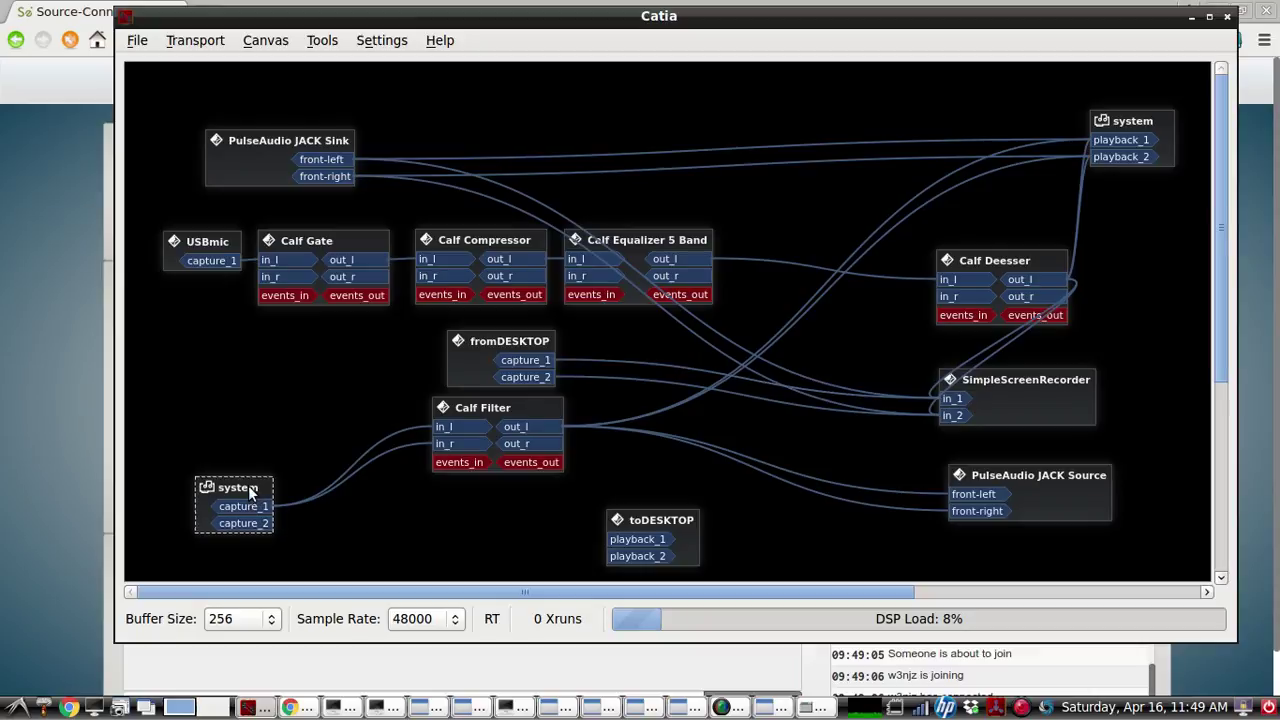
- Rearrange the system capture, Calf Filter, system playback and PulseAudio JACK Source nodes
{"action": "left_click_drag", "start_coordinate": [248, 486], "coordinate": [247, 456]}
{"action": "left_click_drag", "start_coordinate": [515, 402], "coordinate": [489, 403]}
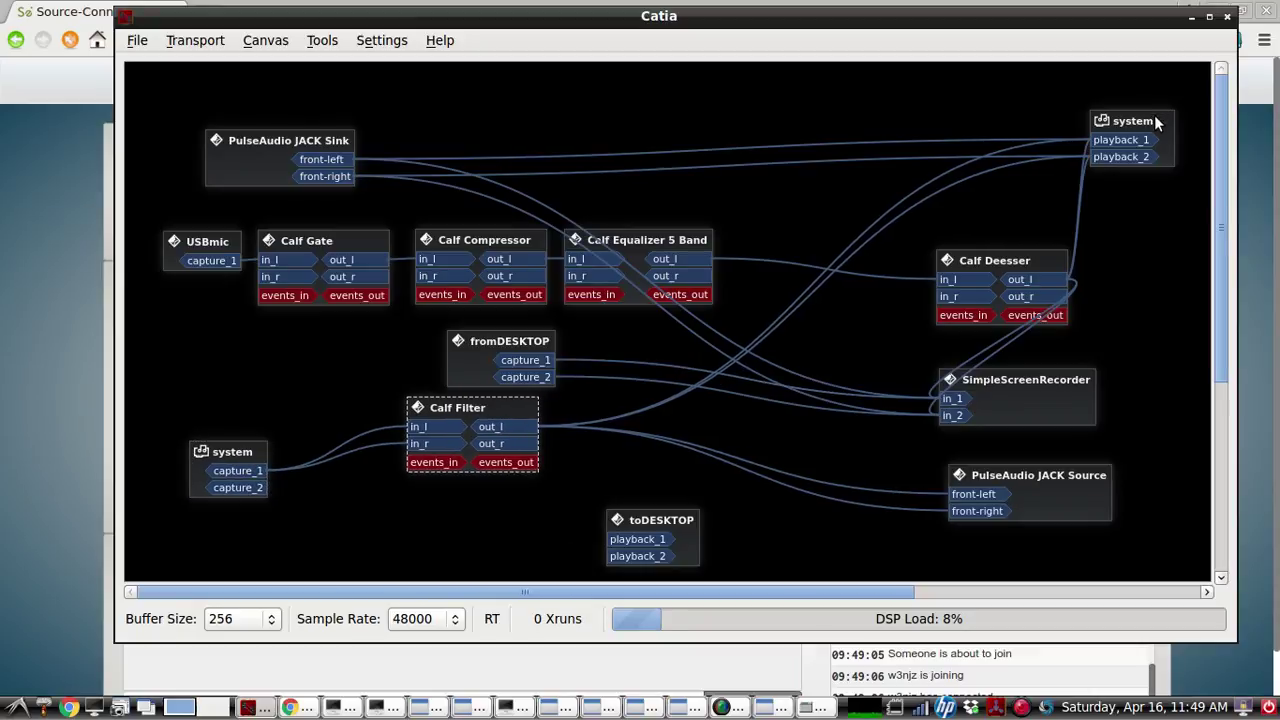
{"action": "left_click_drag", "start_coordinate": [1158, 120], "coordinate": [1114, 115]}
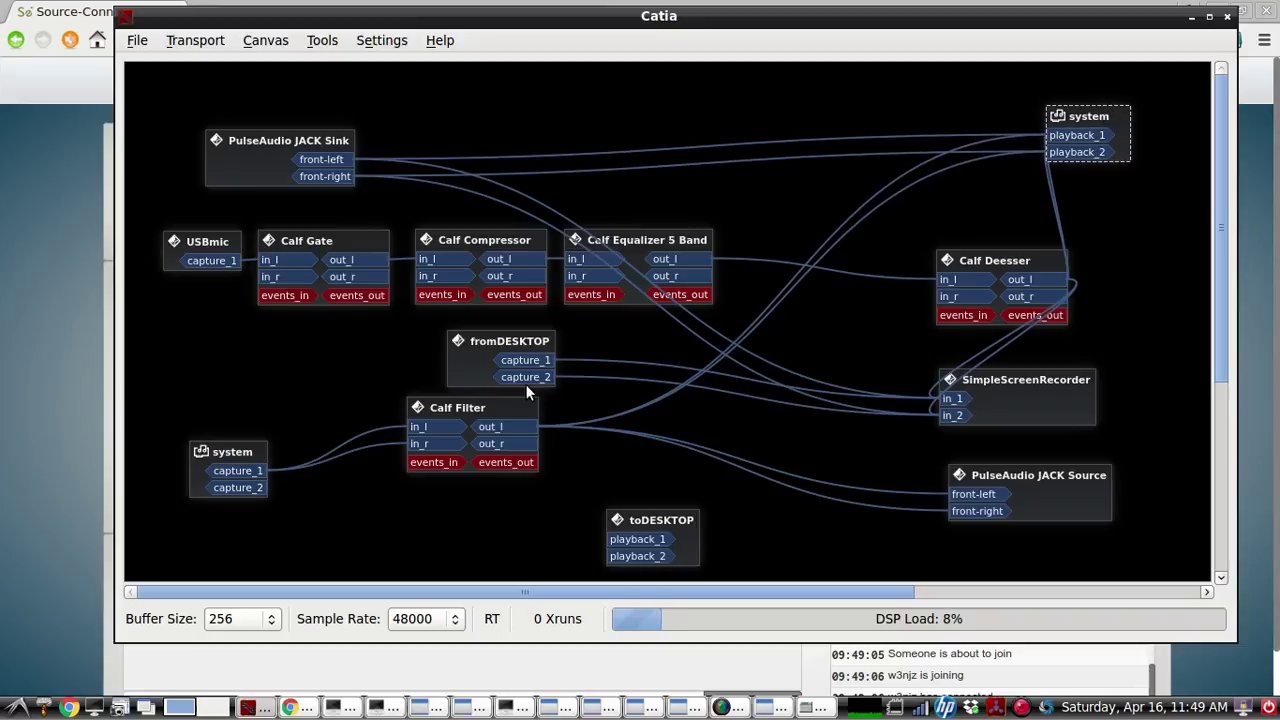
{"action": "left_click_drag", "start_coordinate": [520, 401], "coordinate": [528, 408]}
{"action": "left_click_drag", "start_coordinate": [1010, 476], "coordinate": [1006, 477]}
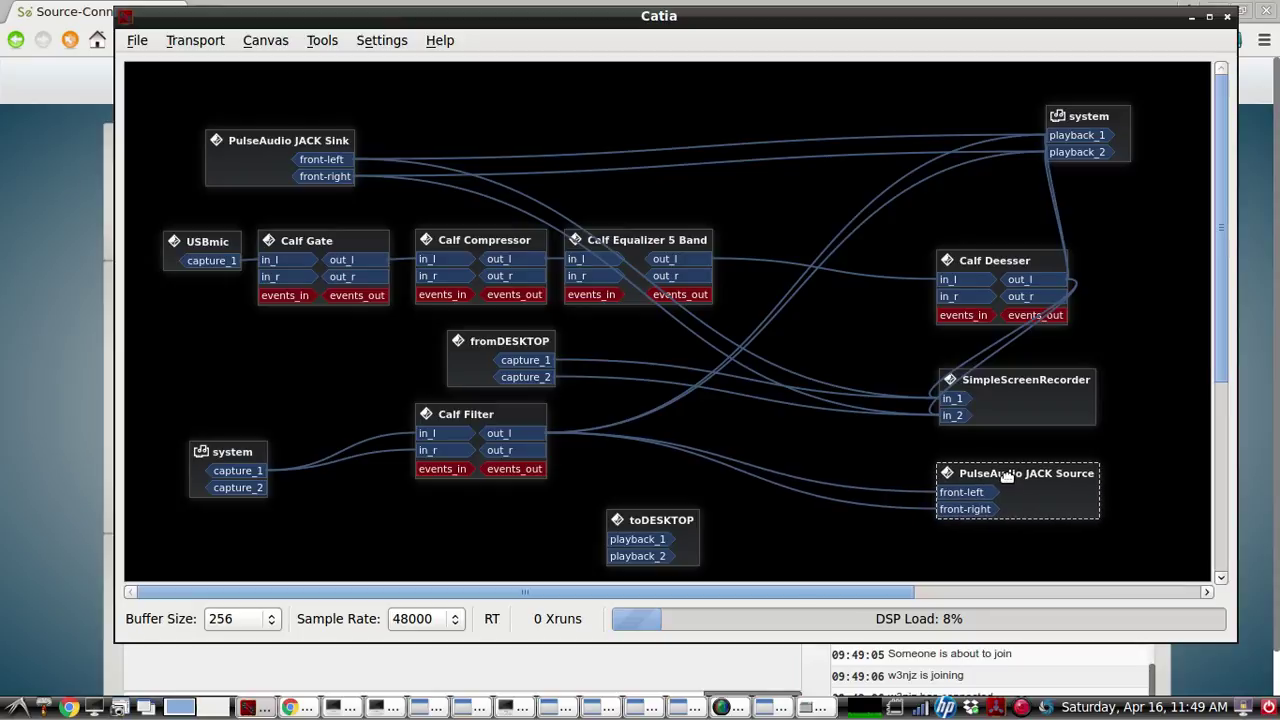
- Minimize Catia, keep Jack source (PulseAudio JACK Source) as Source-Connect input, then return to TeamViewer
{"action": "left_click", "coordinate": [1191, 17]}
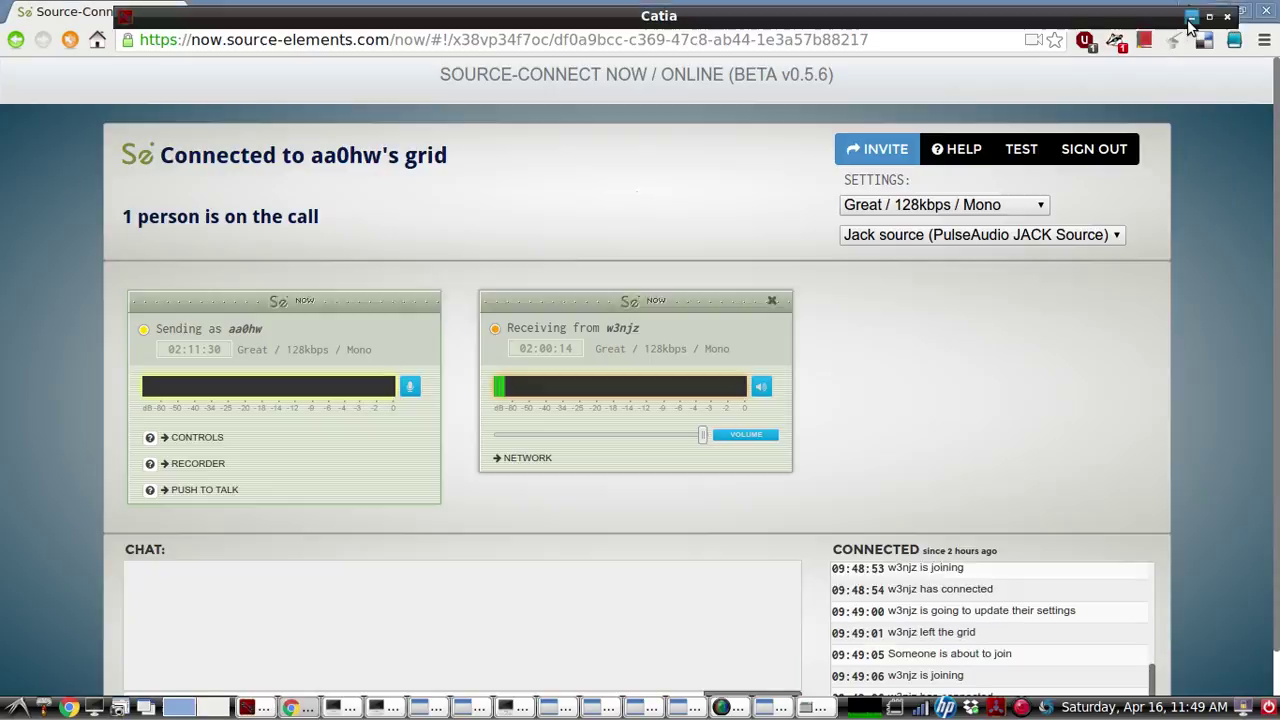
{"action": "left_click", "coordinate": [887, 236]}
{"action": "left_click", "coordinate": [867, 280]}
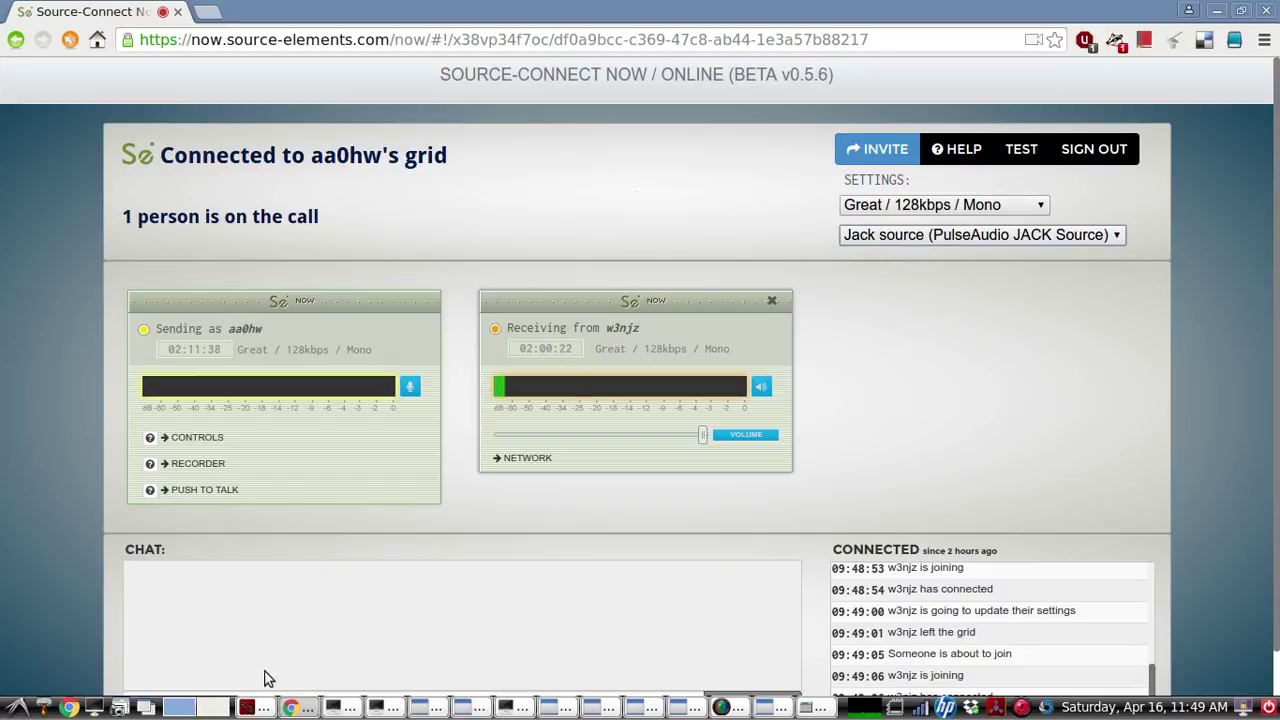
{"action": "left_click", "coordinate": [219, 707]}
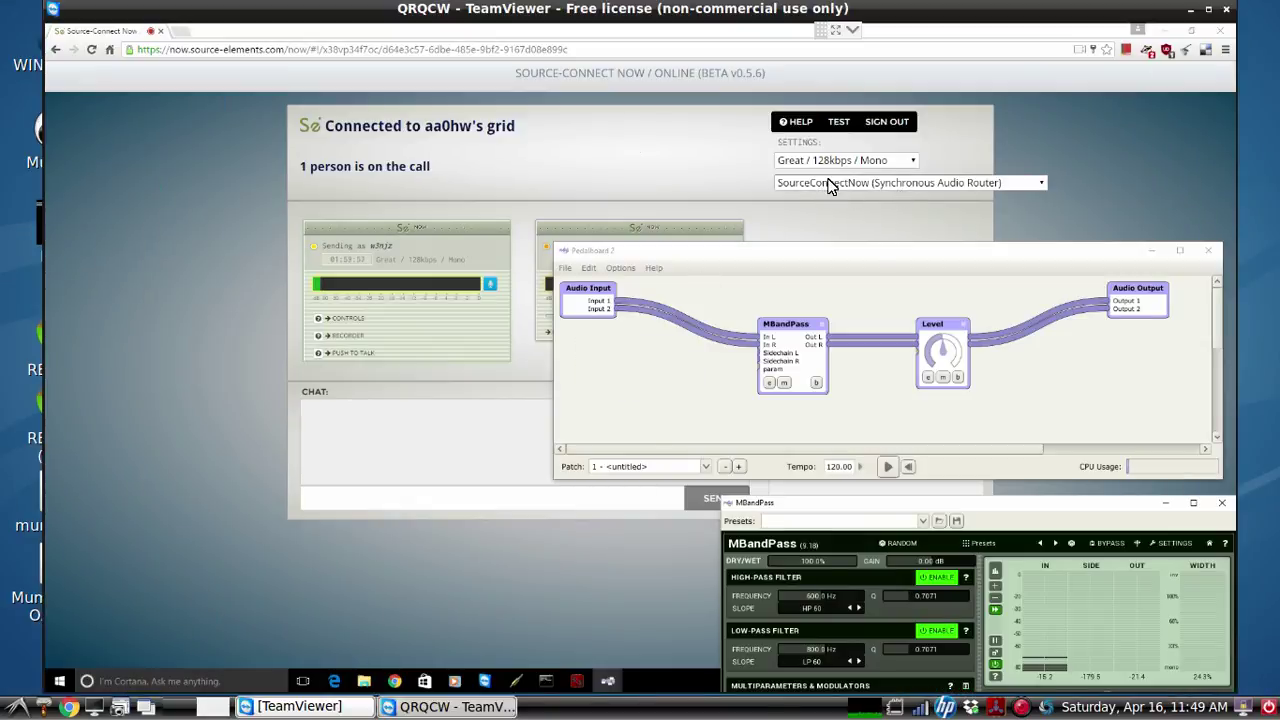
- Open Catia on the remote Windows machine and move the Catia and MBandPass windows aside
{"action": "left_click", "coordinate": [574, 681]}
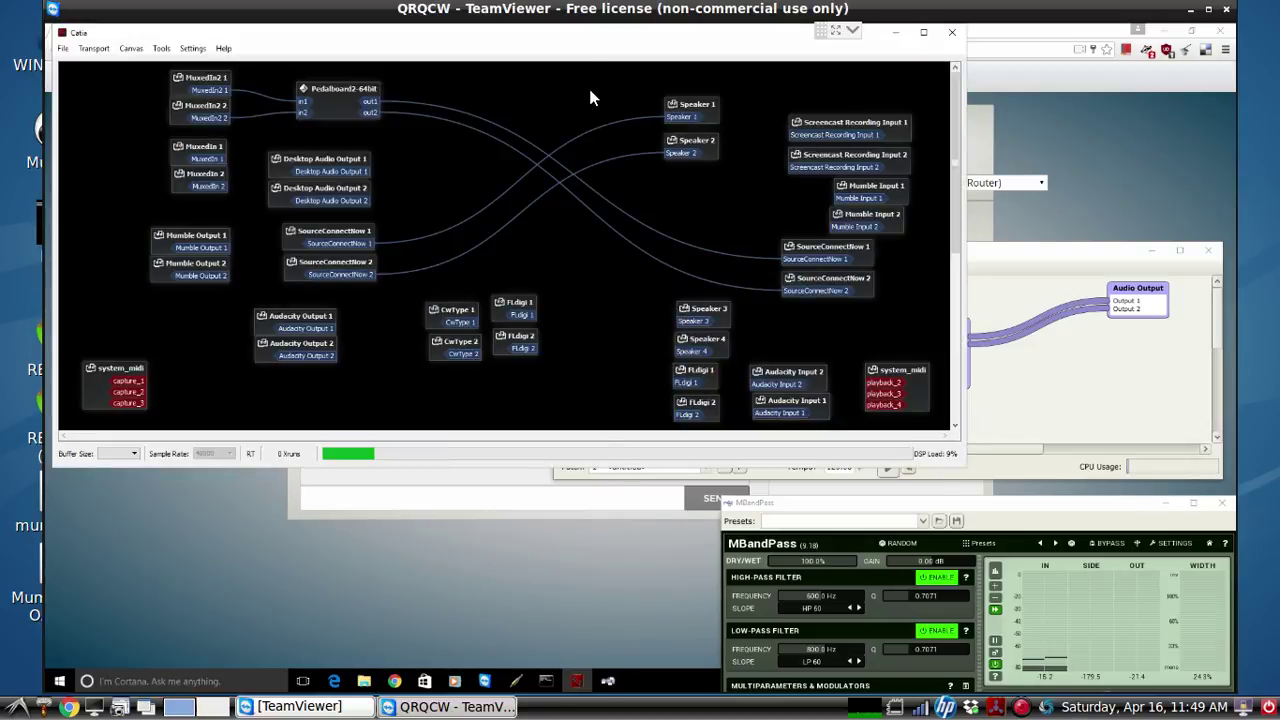
{"action": "left_click_drag", "start_coordinate": [628, 155], "coordinate": [605, 118]}
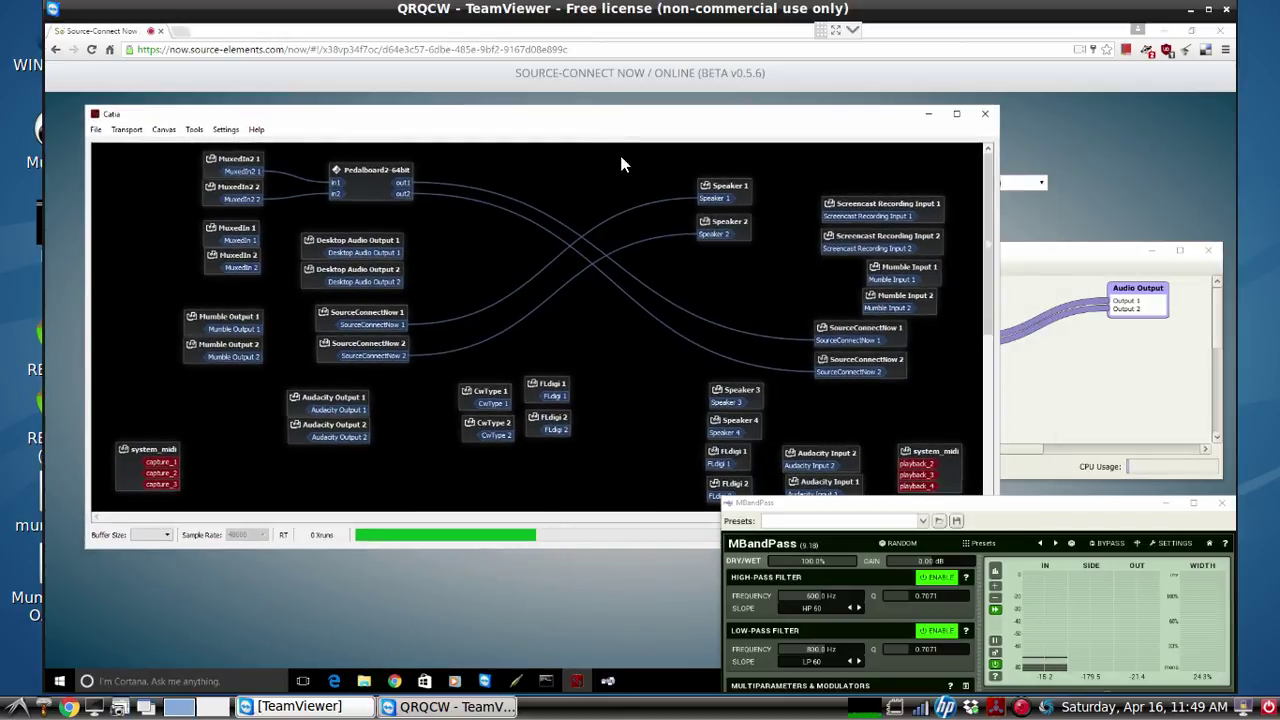
{"action": "left_click_drag", "start_coordinate": [1045, 508], "coordinate": [1026, 553]}
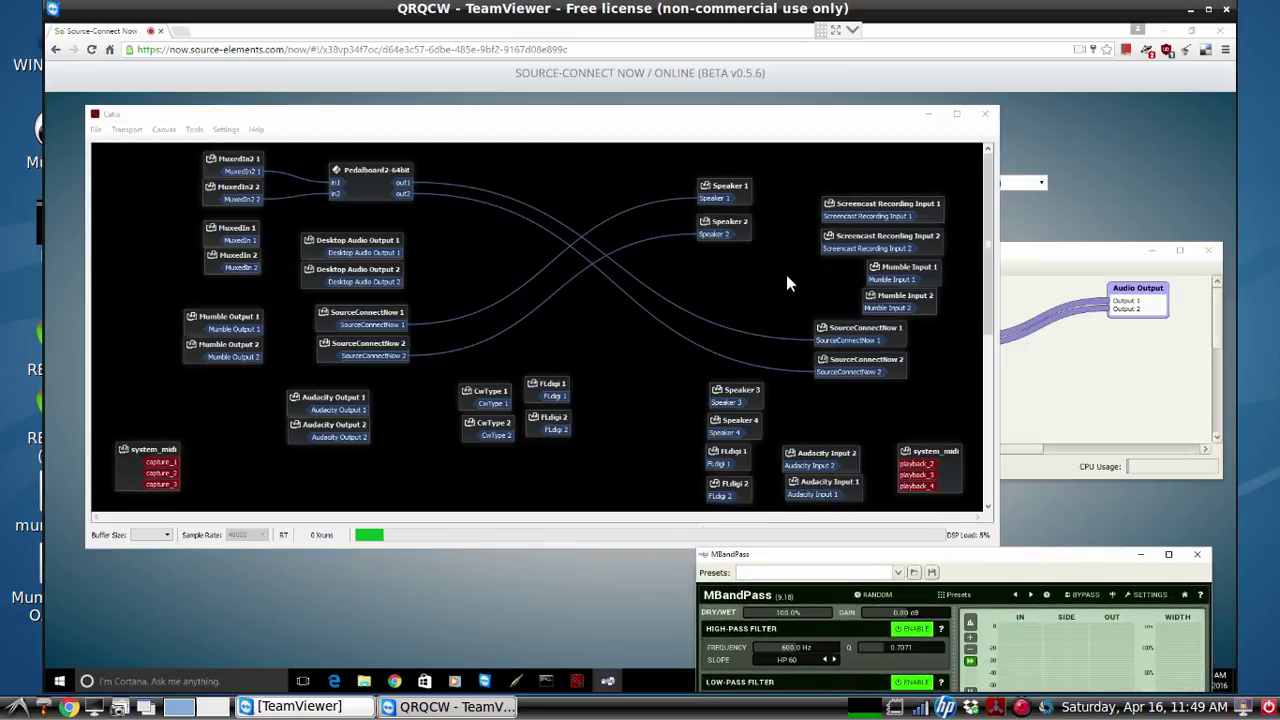
- Inspect the SourceConnectNow 1 and 2 capture and playback nodes, nudging the Pedalboard2 node
{"action": "left_click", "coordinate": [353, 312]}
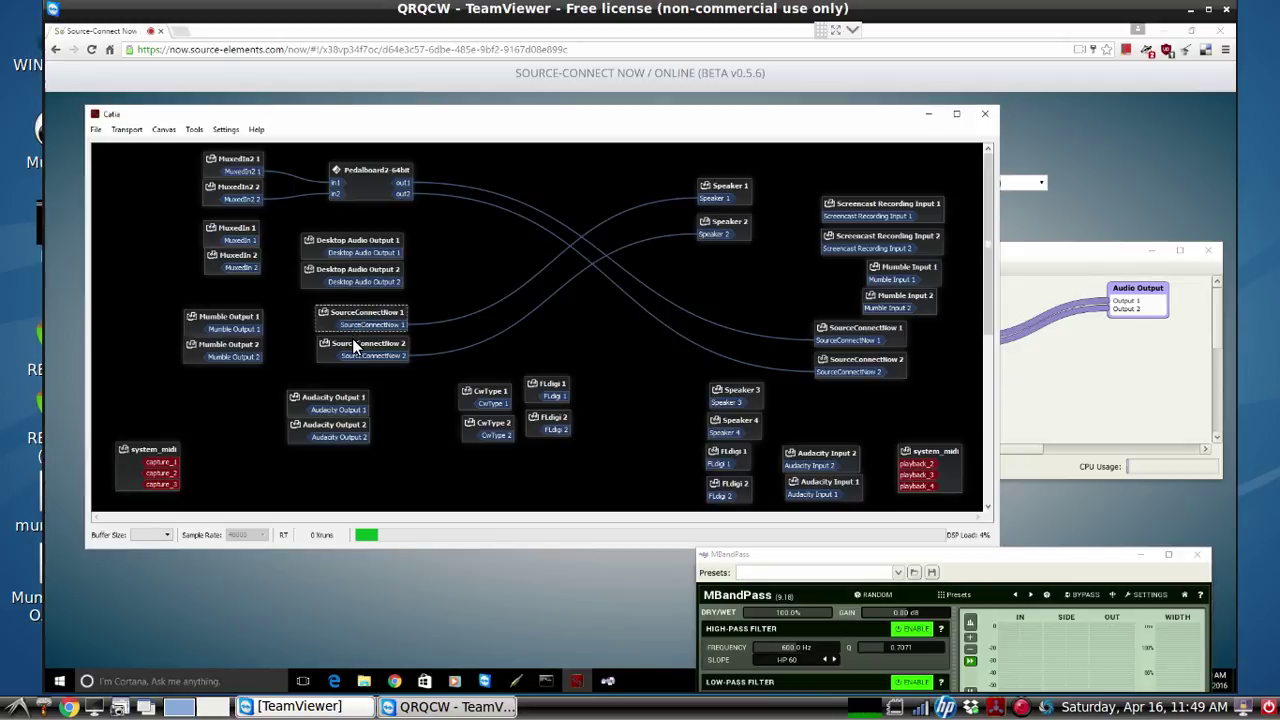
{"action": "left_click", "coordinate": [353, 342]}
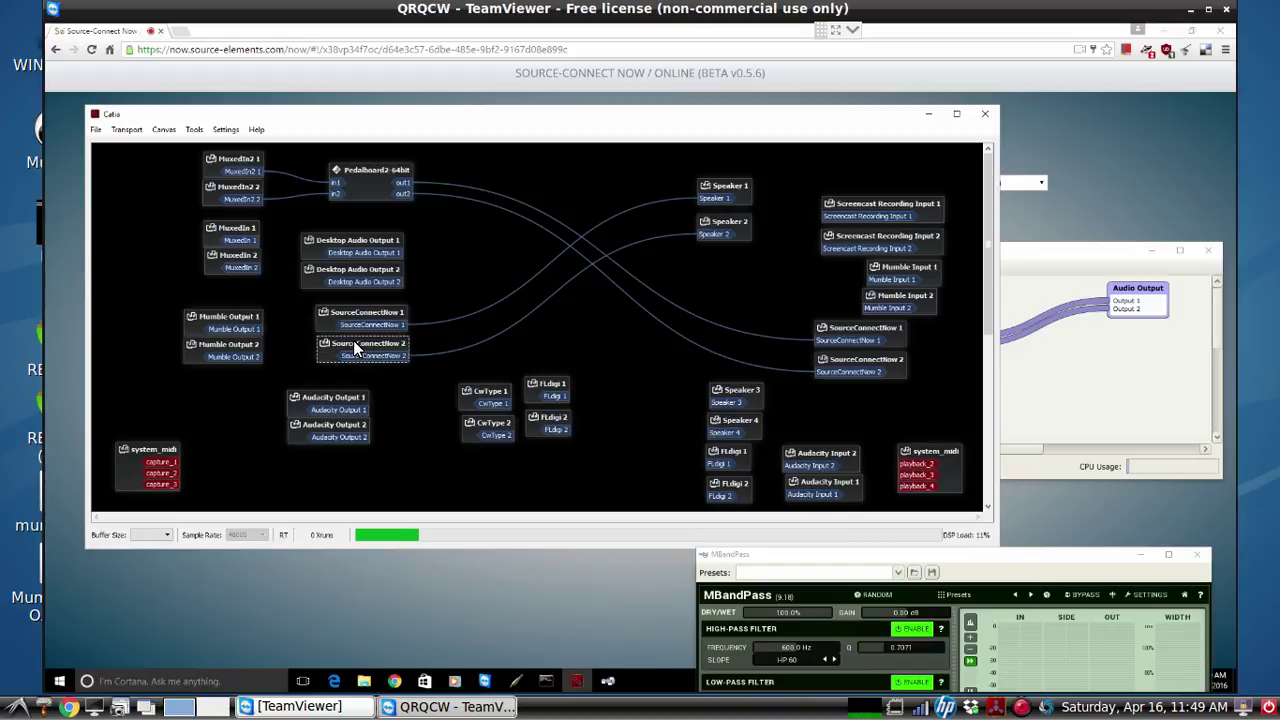
{"action": "left_click", "coordinate": [889, 337]}
{"action": "left_click", "coordinate": [889, 354]}
{"action": "left_click_drag", "start_coordinate": [375, 181], "coordinate": [371, 178]}
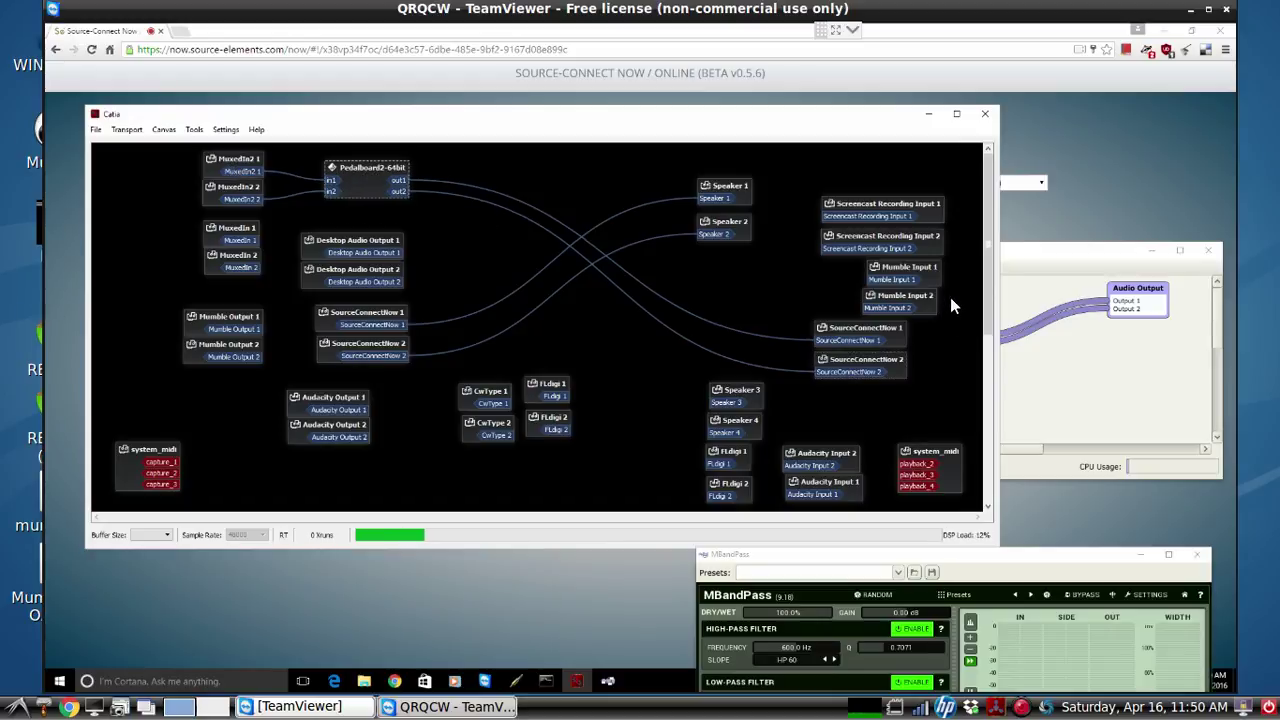
- Bring Pedalboard 2 forward, move MBandPass up-left, and look through the File menu
{"action": "left_click", "coordinate": [1020, 258]}
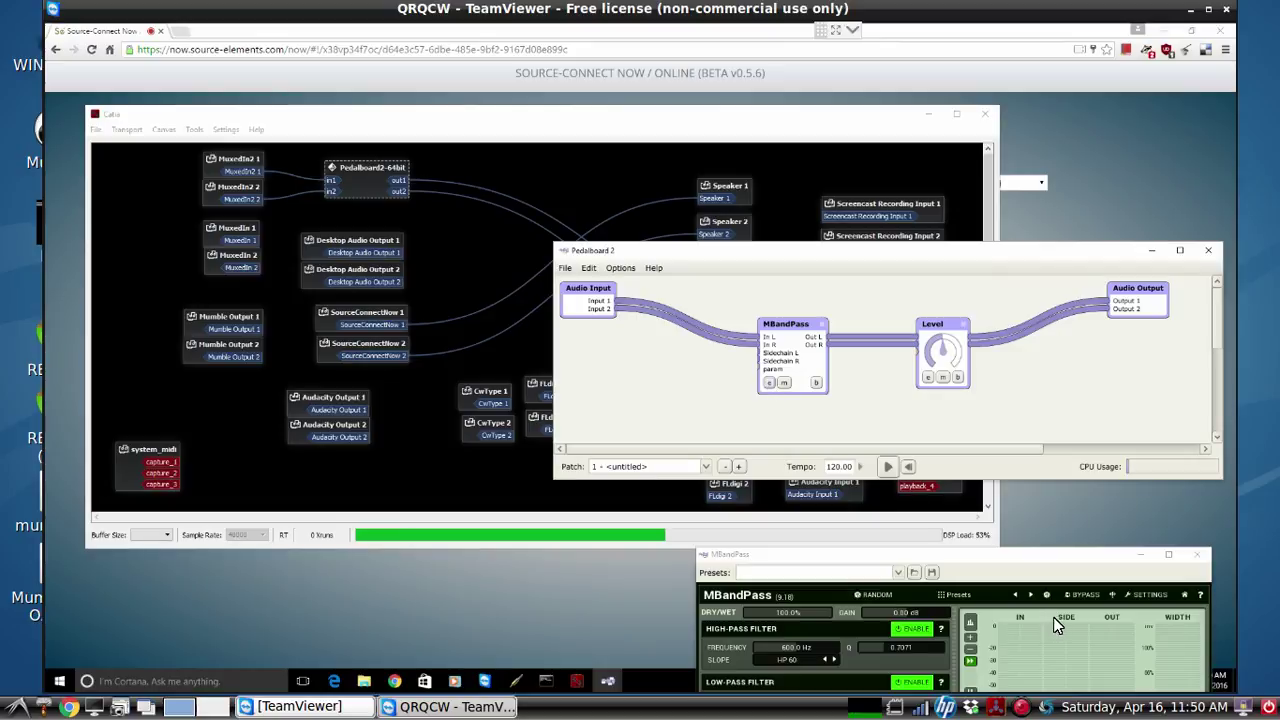
{"action": "left_click_drag", "start_coordinate": [1010, 485], "coordinate": [994, 434]}
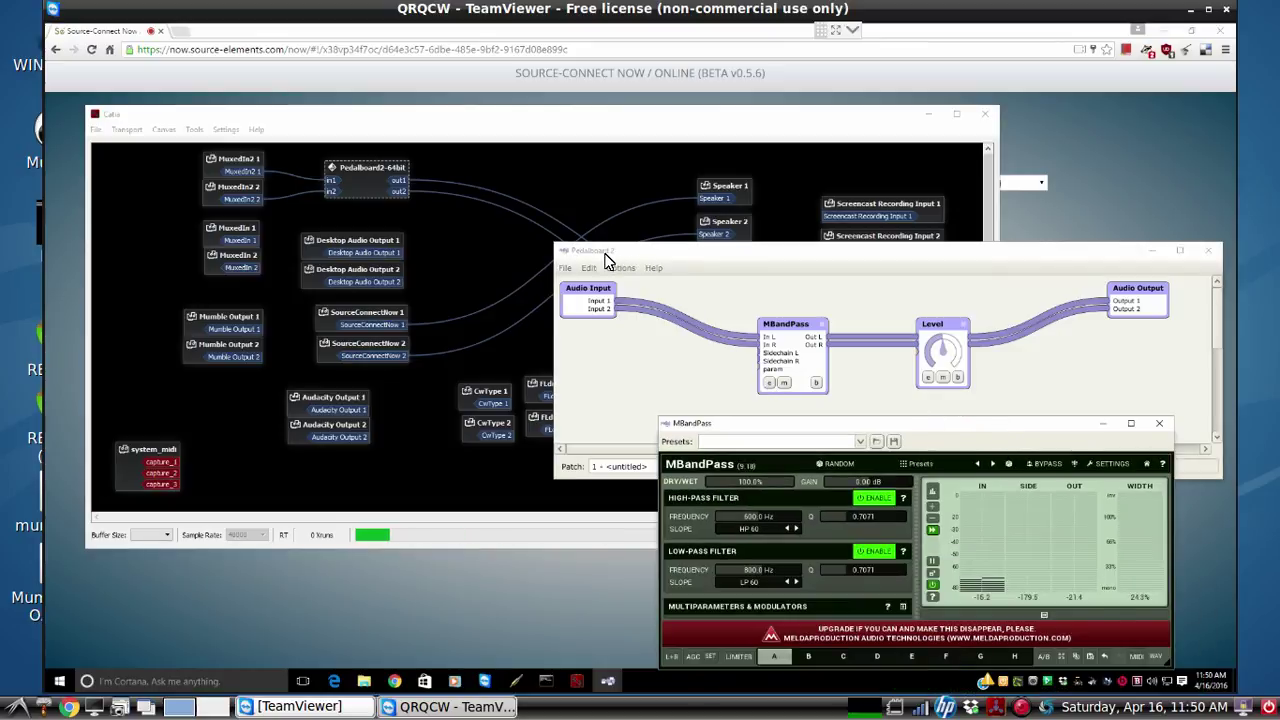
{"action": "left_click", "coordinate": [571, 271]}
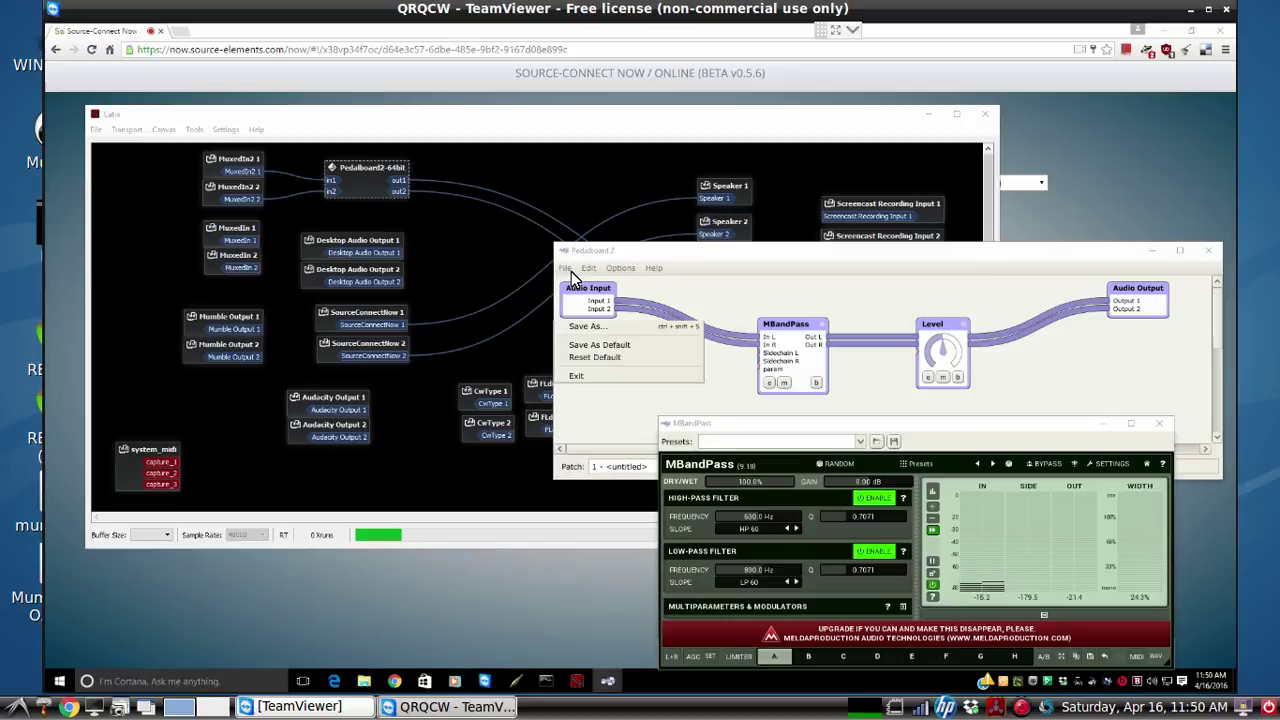
{"action": "left_click", "coordinate": [757, 271]}
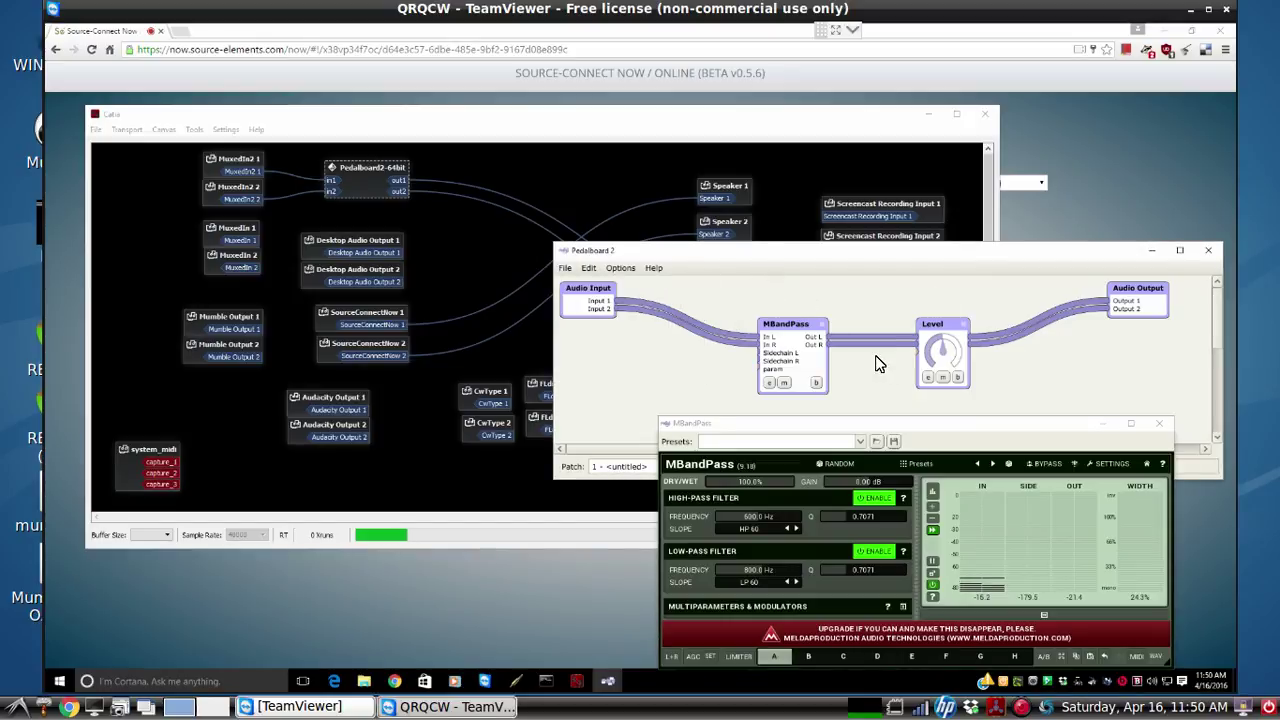
- Check Pedalboard 2's audio settings, confirming ASIO JackRouter, then close them
{"action": "left_click", "coordinate": [620, 268]}
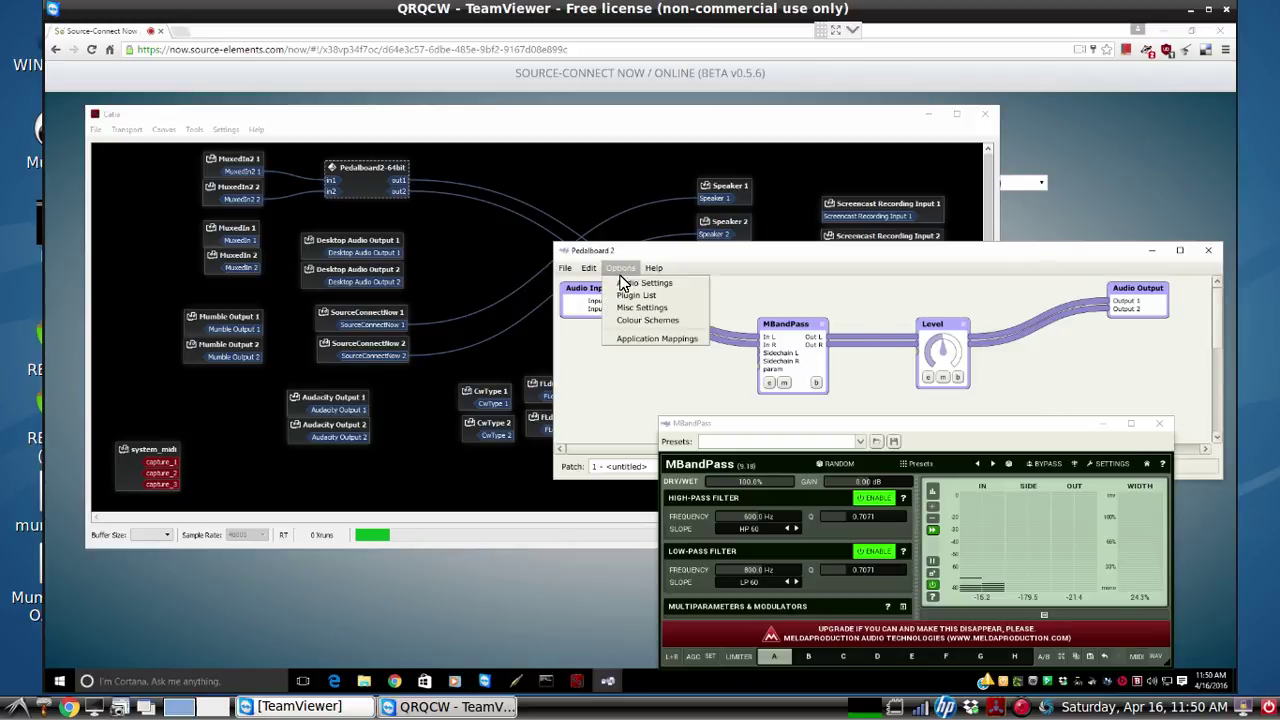
{"action": "left_click", "coordinate": [628, 283]}
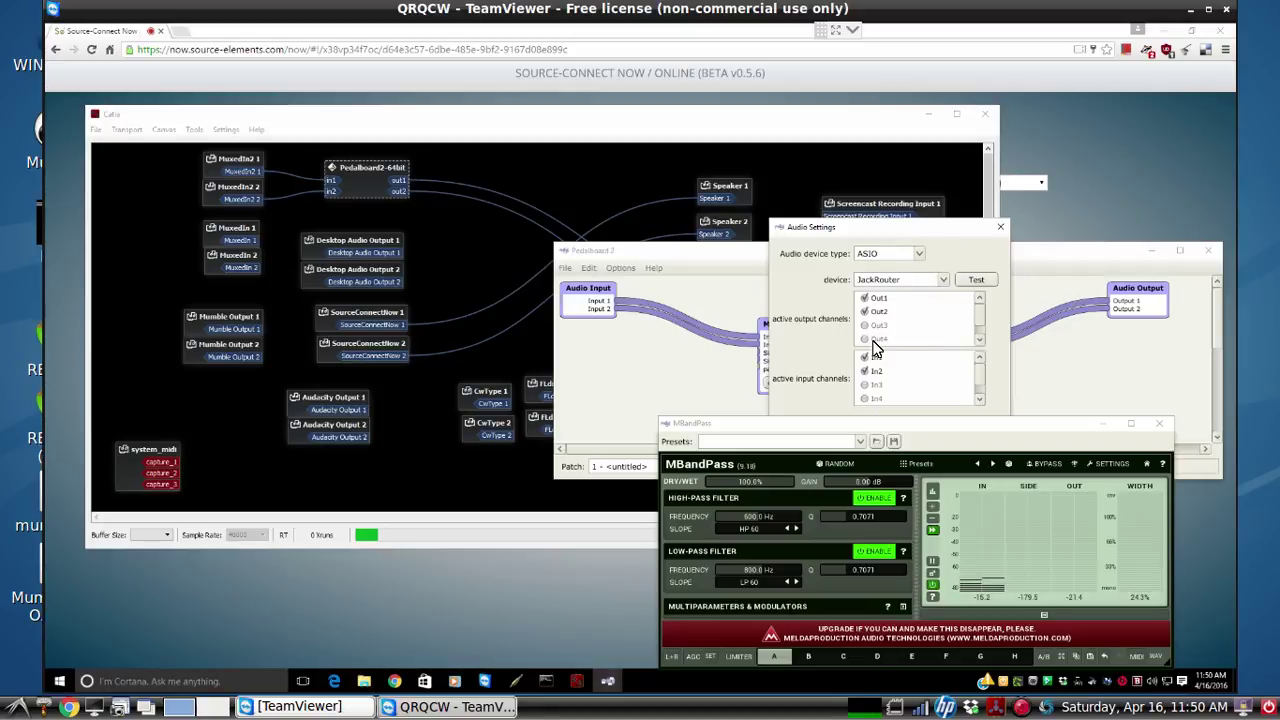
{"action": "left_click", "coordinate": [1000, 229]}
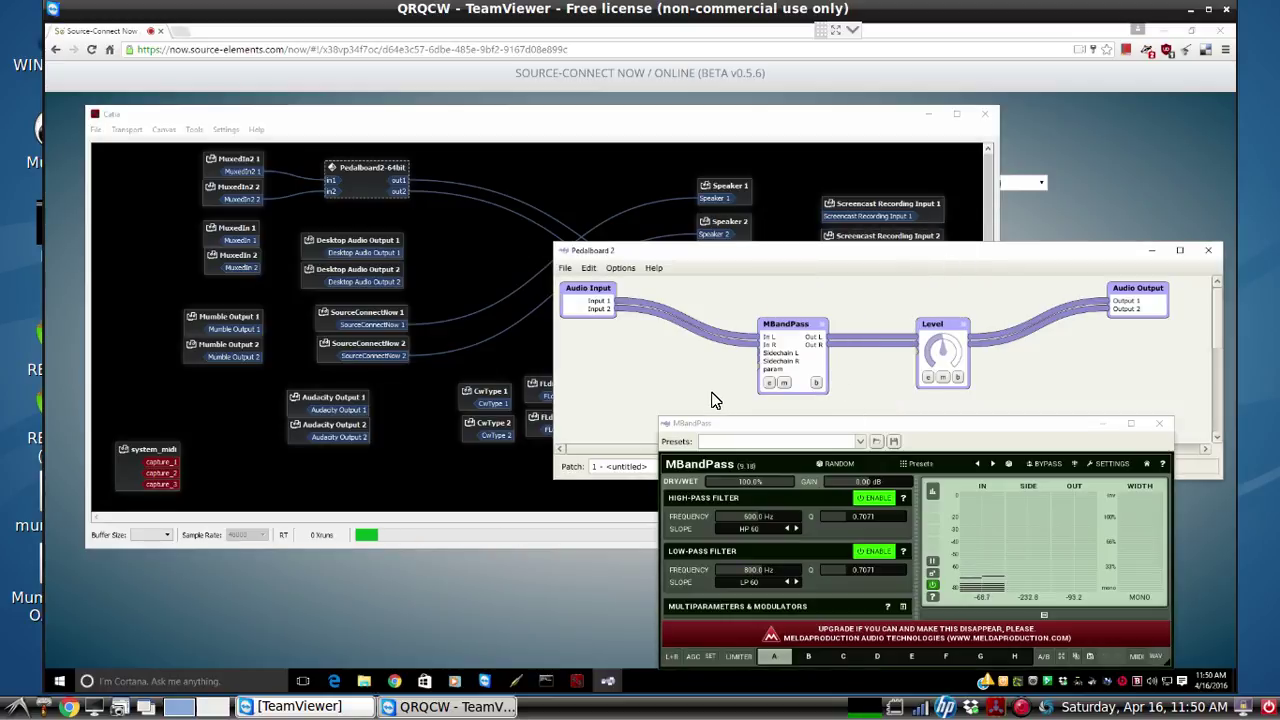
- Raise remote Catia, drag MBandPass lower to reveal nodes, then switch to the local call desktop
{"action": "left_click", "coordinate": [604, 130]}
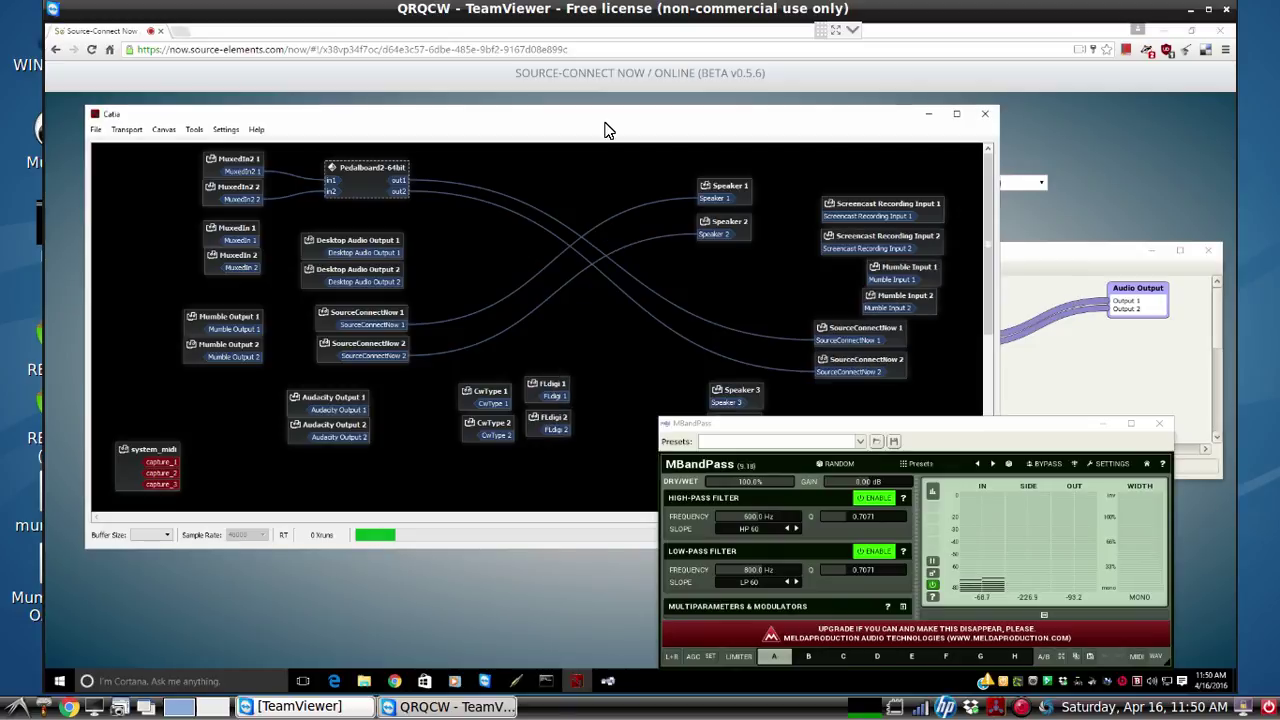
{"action": "left_click", "coordinate": [413, 199]}
{"action": "left_click_drag", "start_coordinate": [883, 425], "coordinate": [910, 516]}
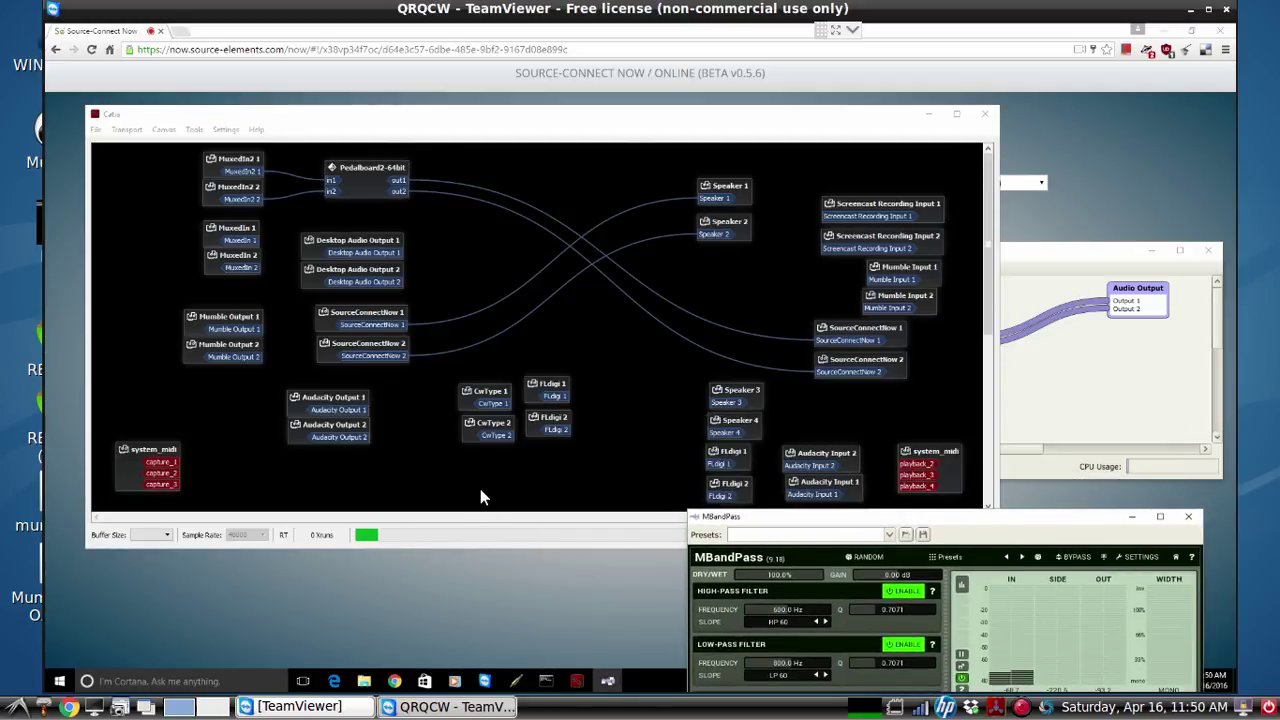
{"action": "left_click", "coordinate": [177, 707]}
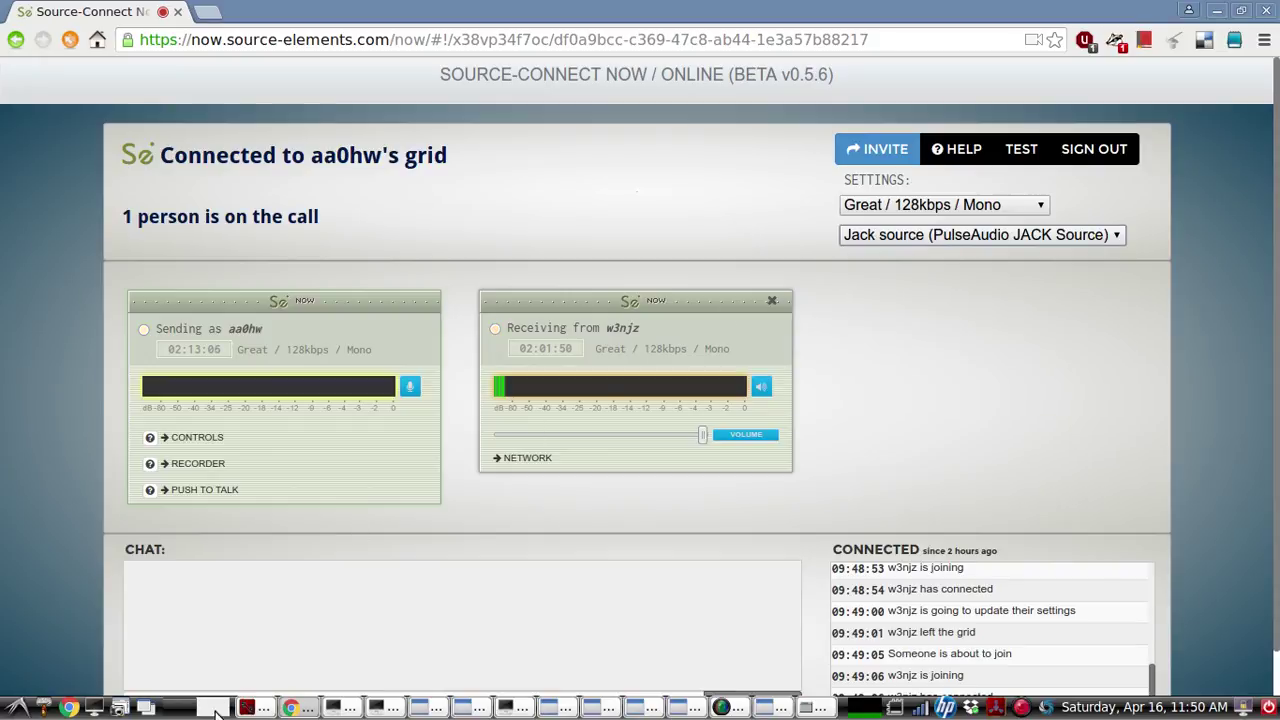
- Glance at the local Linux Catia routing through Calf Filter, then return to the remote Windows patchbay
{"action": "left_click", "coordinate": [249, 707]}
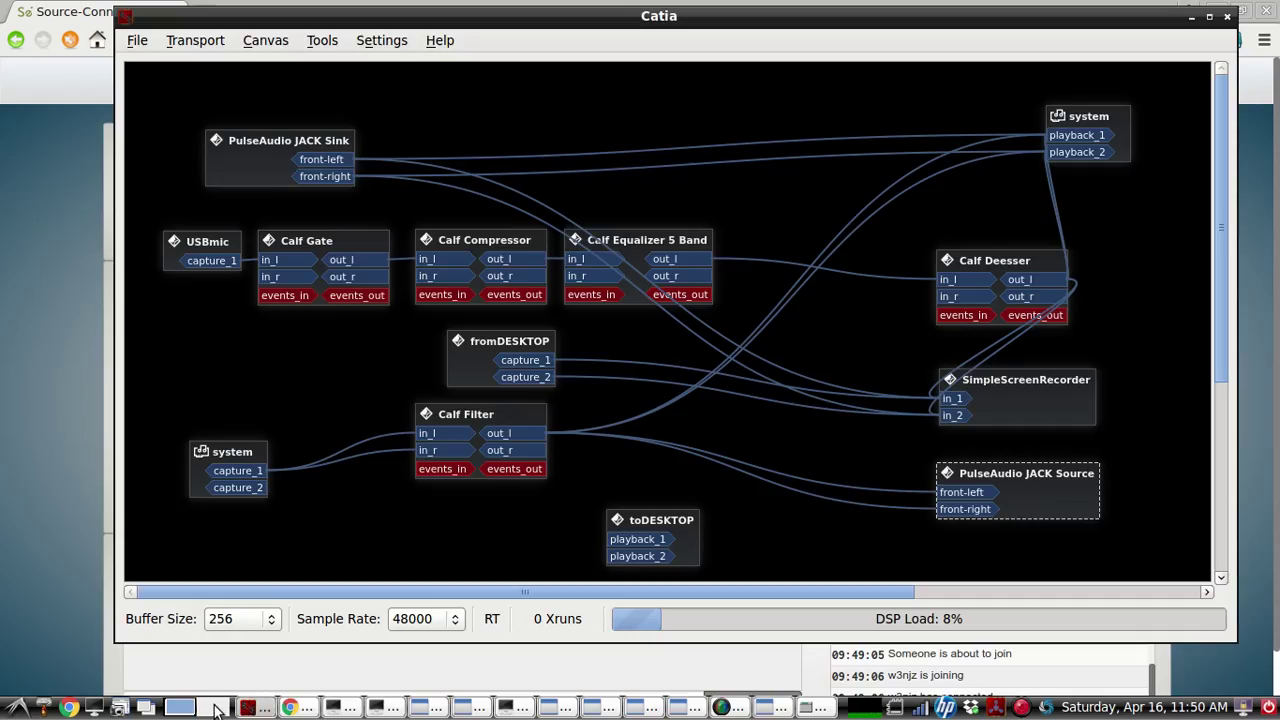
{"action": "left_click", "coordinate": [214, 707]}
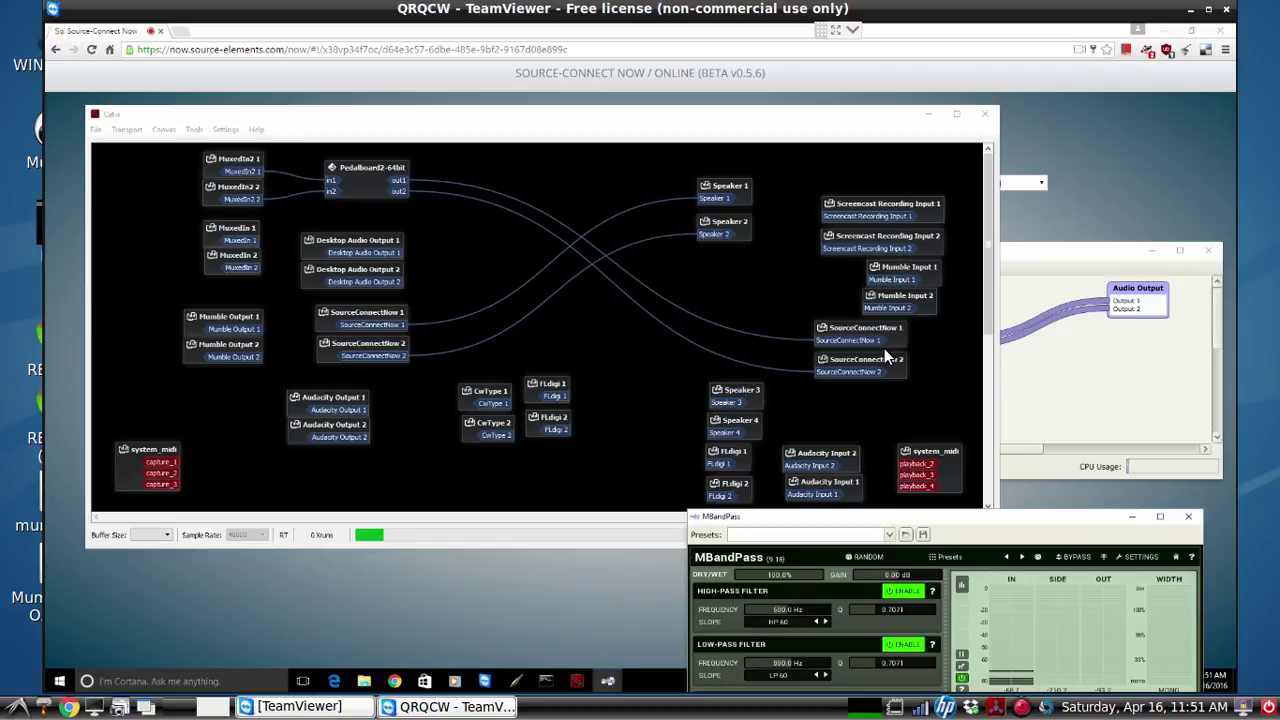
- Move the MuxedIn2 1 node left and the MuxedIn2 2 node left and down on the remote canvas
{"action": "left_click", "coordinate": [864, 330]}
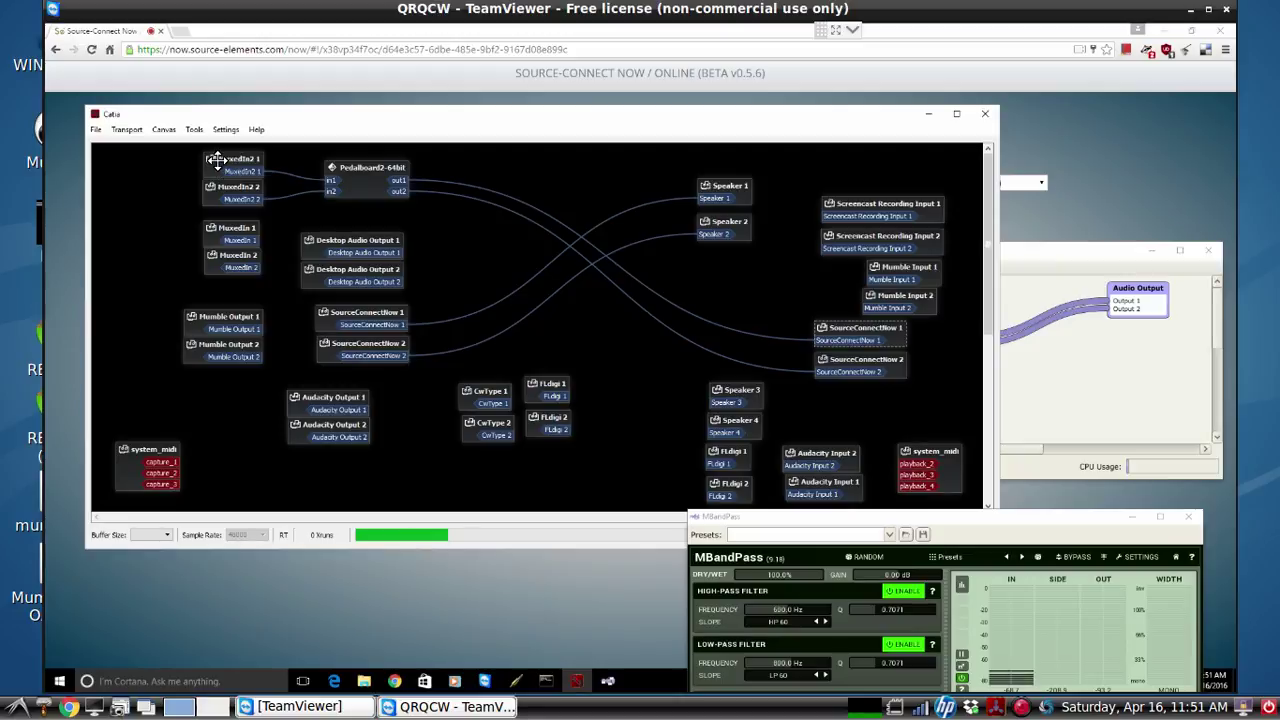
{"action": "left_click_drag", "start_coordinate": [216, 162], "coordinate": [186, 164]}
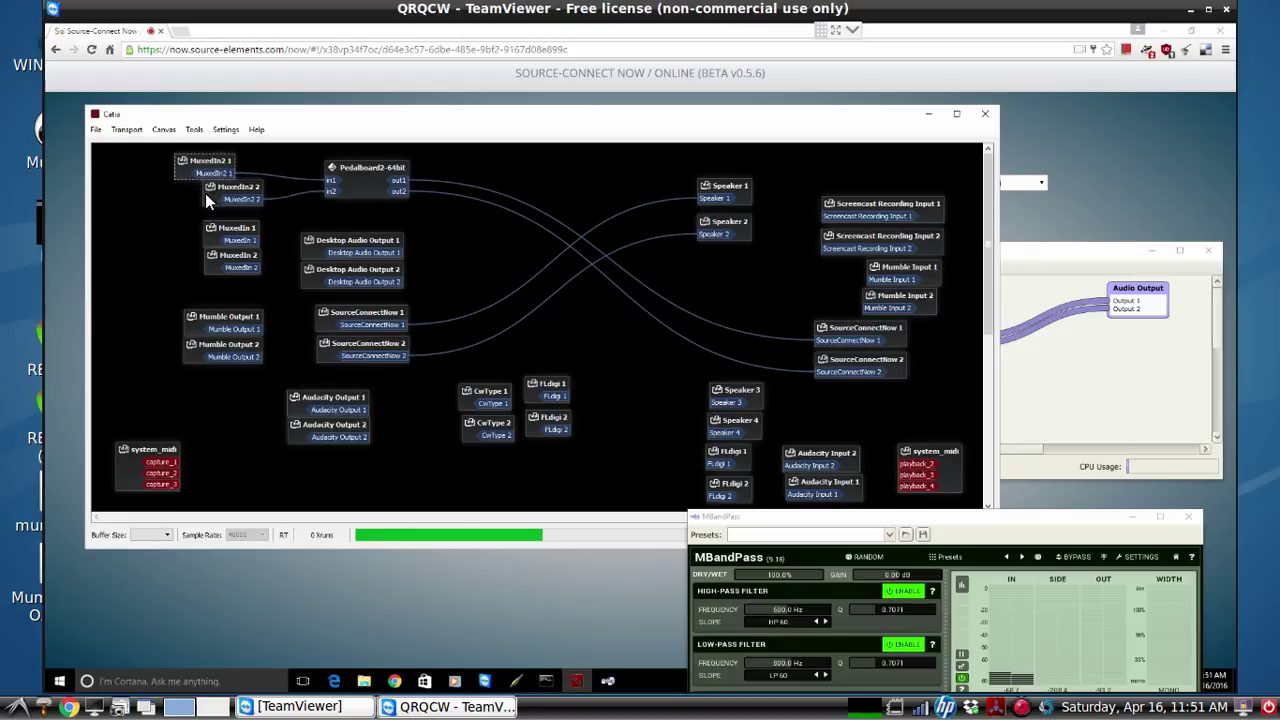
{"action": "left_click_drag", "start_coordinate": [222, 200], "coordinate": [194, 214]}
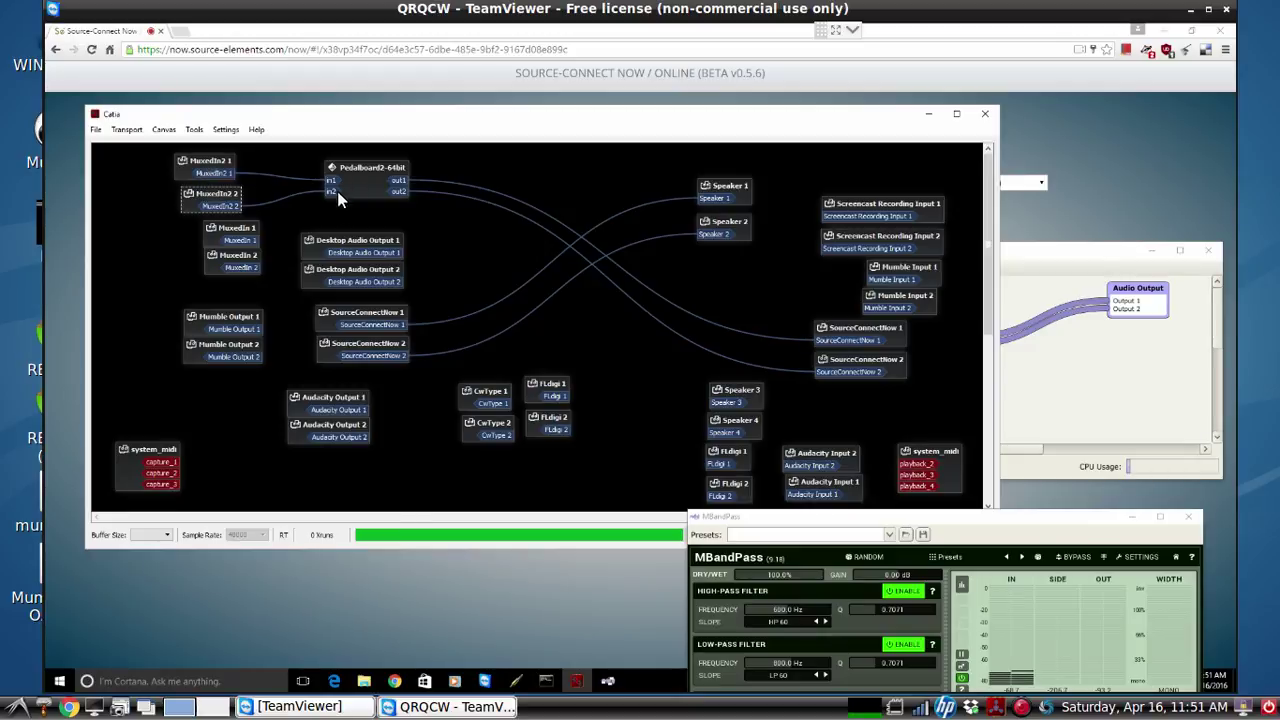
- Disconnect the Linux system capture from Calf Filter and connect it to toDESKTOP playback instead
{"action": "left_click", "coordinate": [176, 709]}
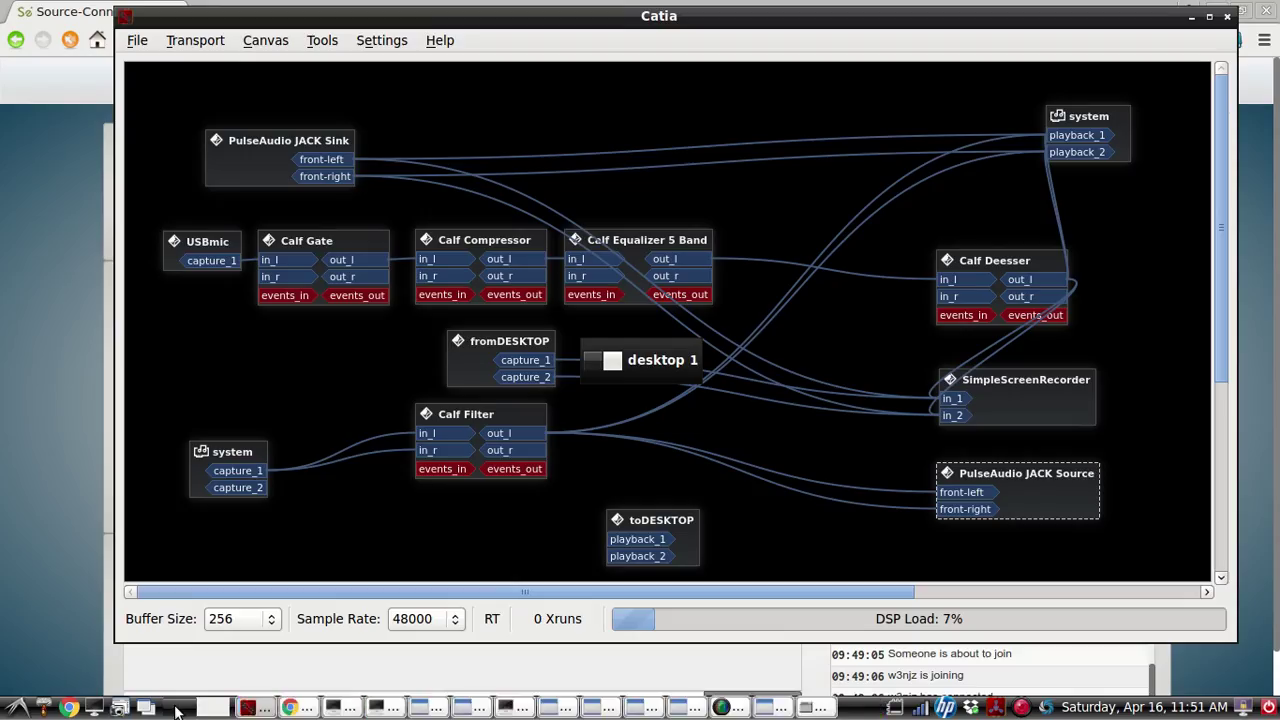
{"action": "left_click_drag", "start_coordinate": [223, 457], "coordinate": [200, 441]}
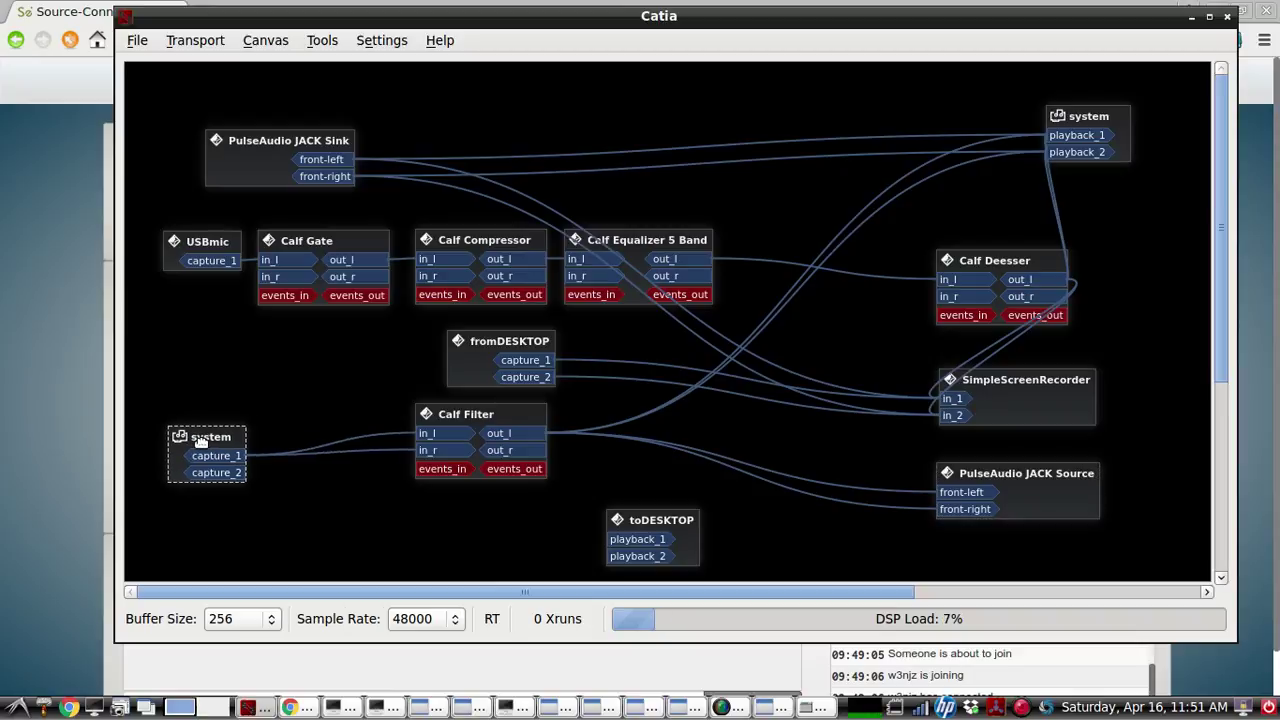
{"action": "right_click", "coordinate": [201, 440]}
{"action": "left_click", "coordinate": [255, 469]}
{"action": "mouse_move", "coordinate": [207, 455]}
{"action": "left_mouse_down"}
{"action": "mouse_move", "coordinate": [491, 500]}
{"action": "mouse_move", "coordinate": [636, 540]}
{"action": "mouse_move", "coordinate": [323, 523]}
{"action": "mouse_move", "coordinate": [217, 472]}
{"action": "left_mouse_up"}
{"action": "left_click", "coordinate": [632, 521]}
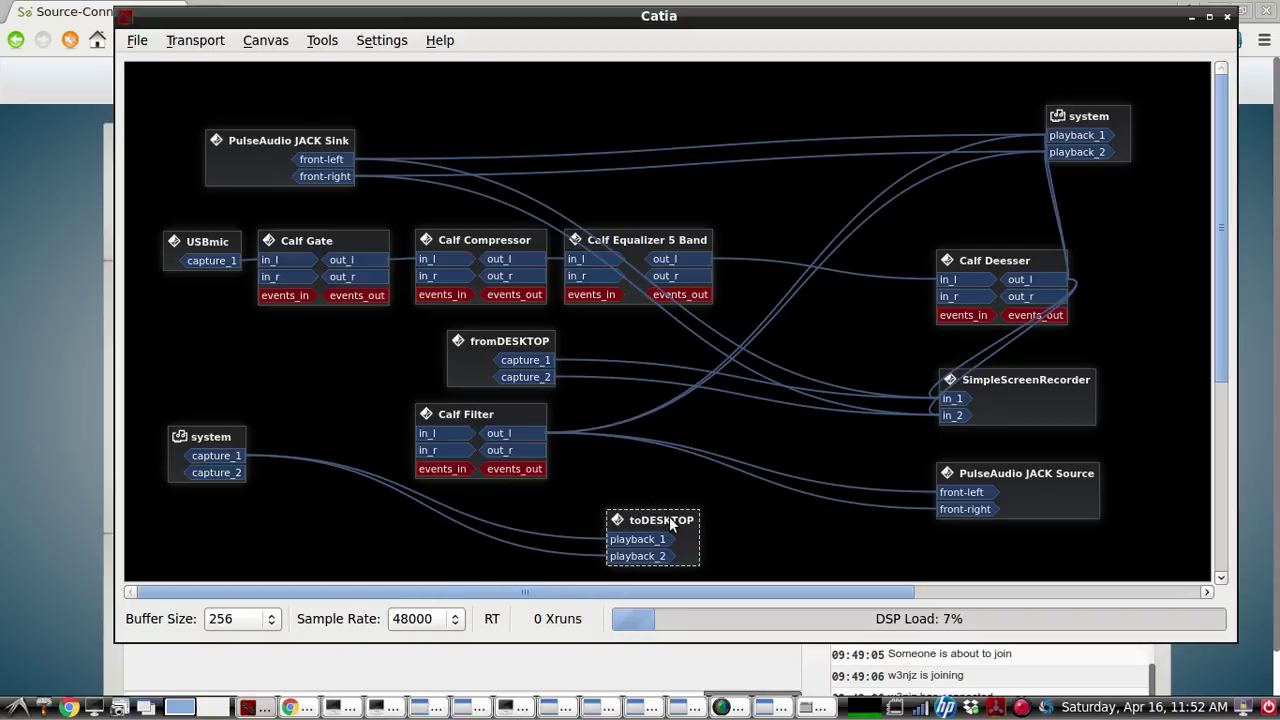
{"action": "left_click", "coordinate": [248, 708]}
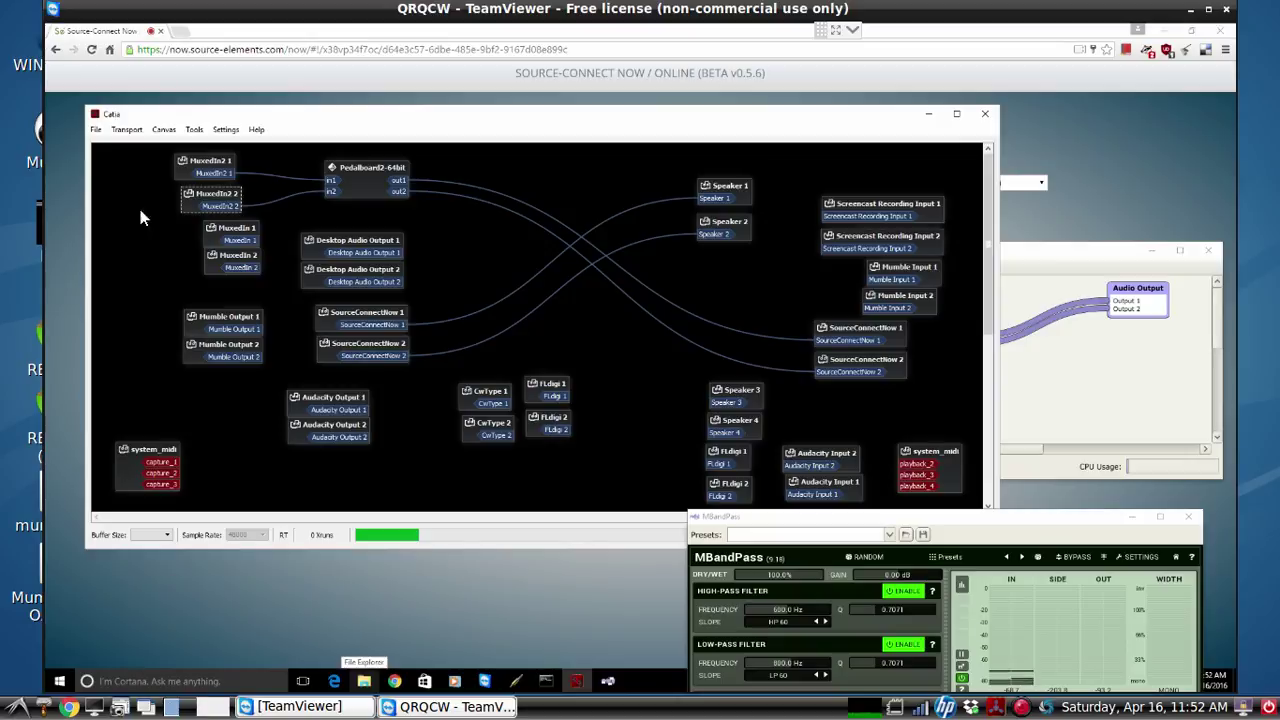
- Bring the remote Pedalboard 2 patch and MBandPass plugin windows to the front
{"action": "left_click", "coordinate": [361, 175]}
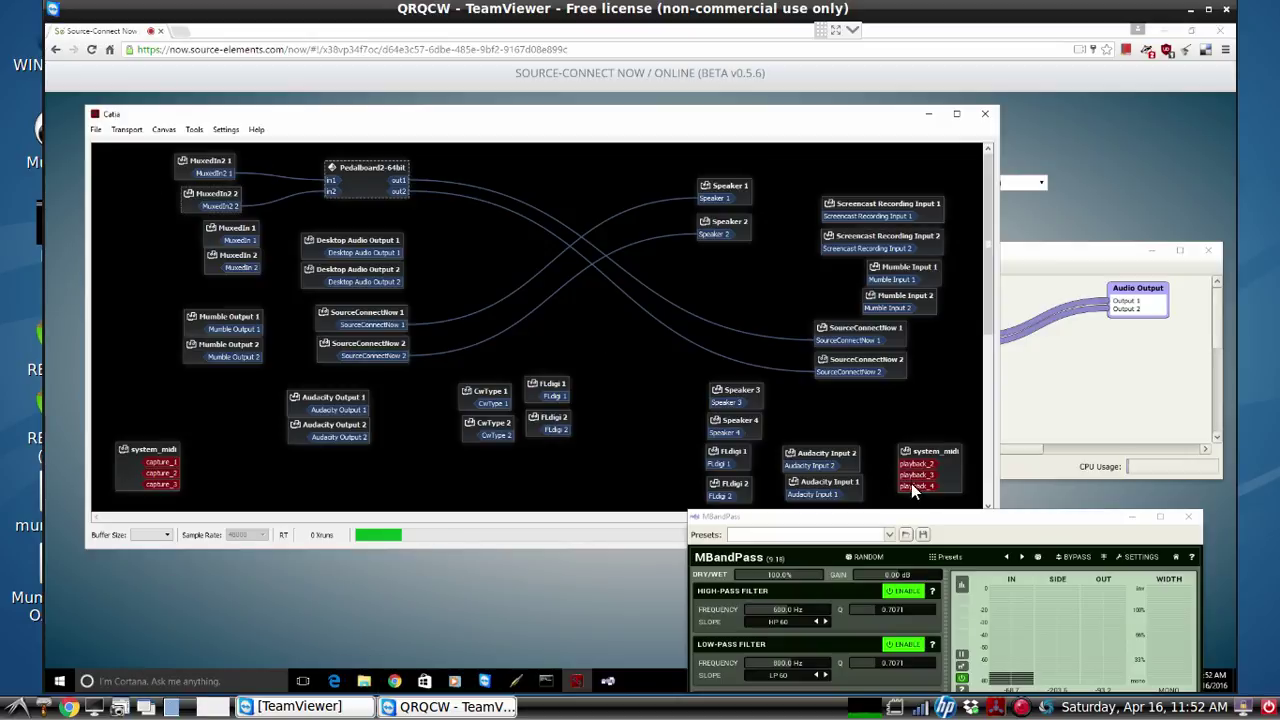
{"action": "left_click", "coordinate": [1026, 410]}
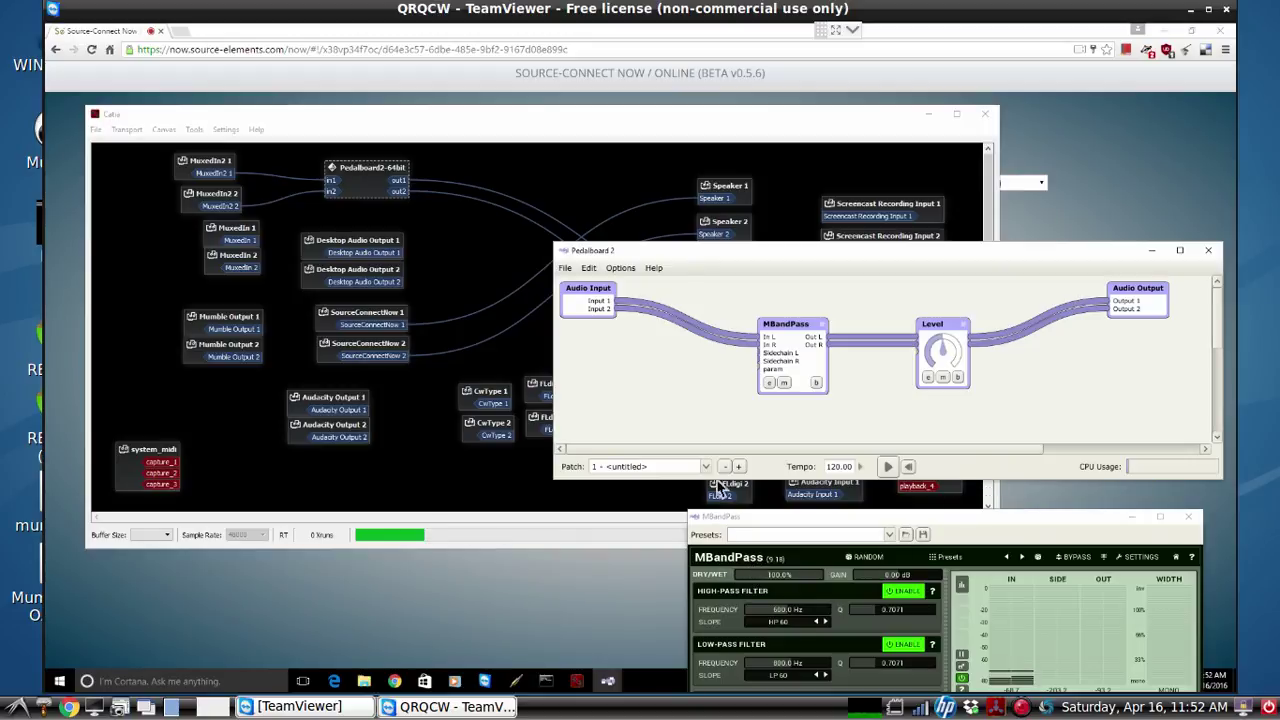
{"action": "left_click", "coordinate": [540, 122]}
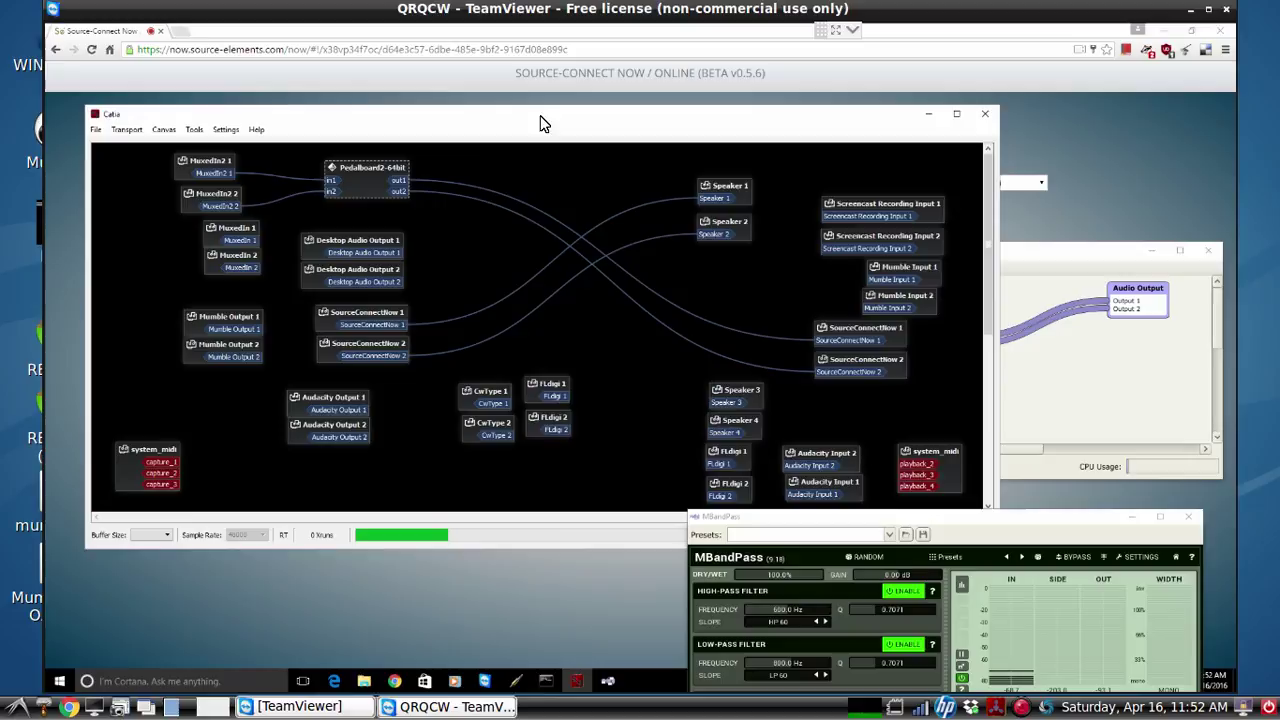
- Inspect the SourceConnectNow 1, SourceConnectNow 2 and Pedalboard2-64bit nodes, then move to the local Linux Catia
{"action": "left_click", "coordinate": [885, 362]}
{"action": "left_click", "coordinate": [395, 315]}
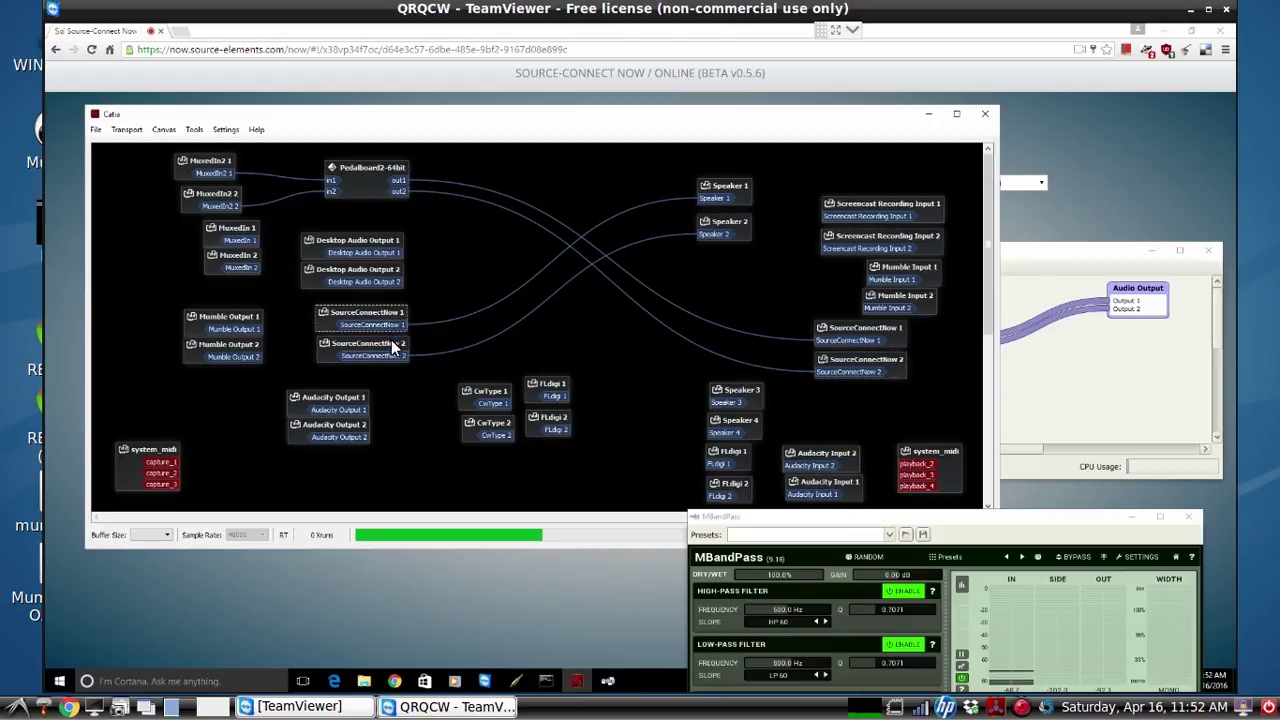
{"action": "left_click", "coordinate": [395, 347]}
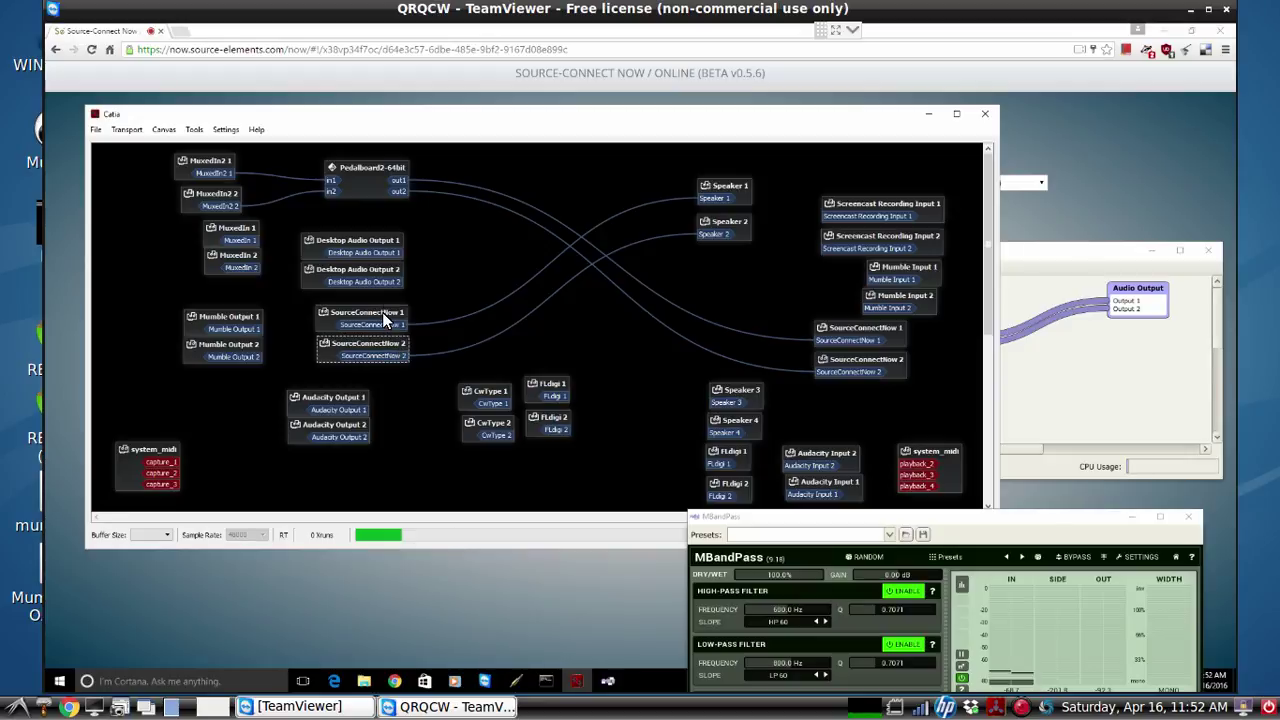
{"action": "left_click", "coordinate": [370, 184]}
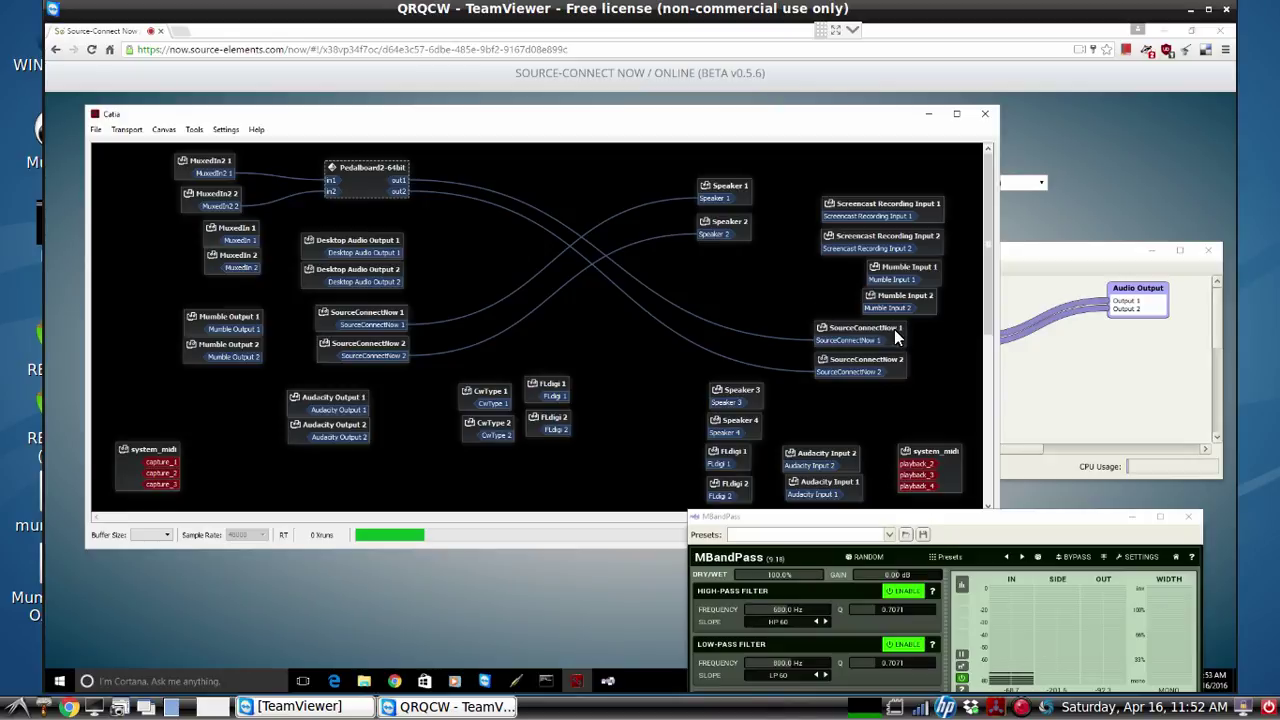
{"action": "left_click", "coordinate": [892, 362]}
{"action": "left_click", "coordinate": [357, 312]}
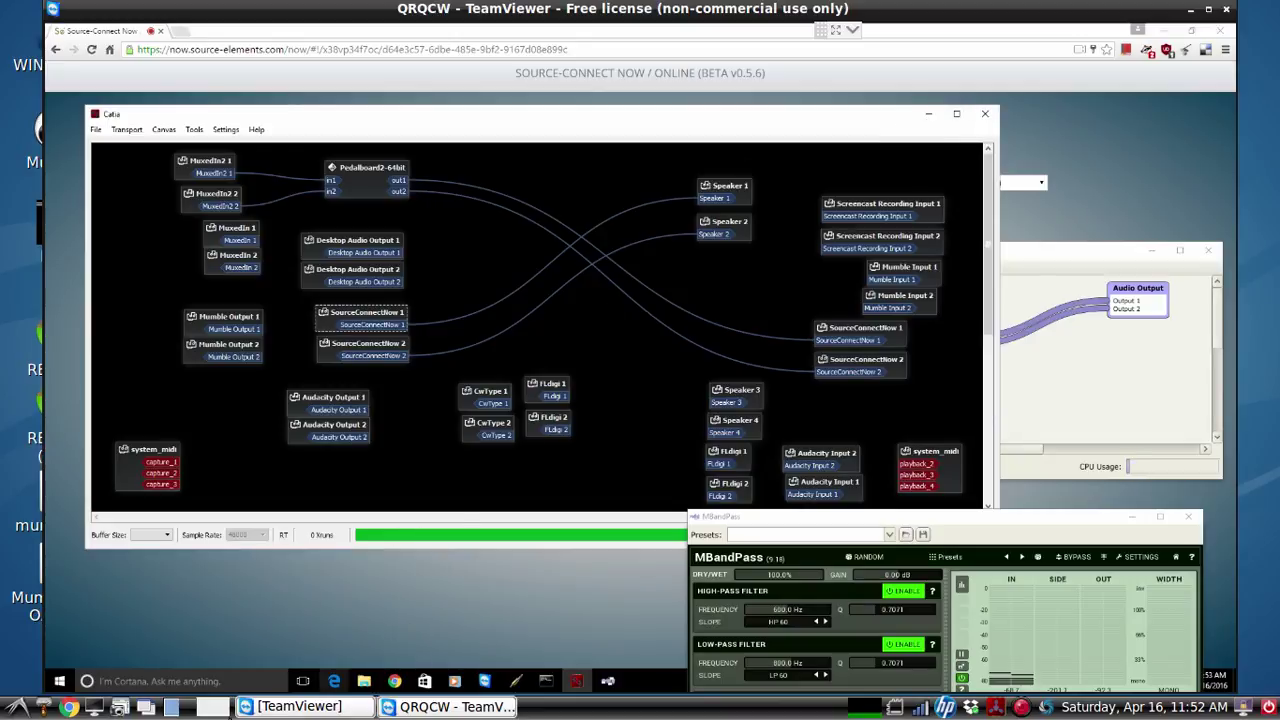
{"action": "left_click", "coordinate": [170, 708]}
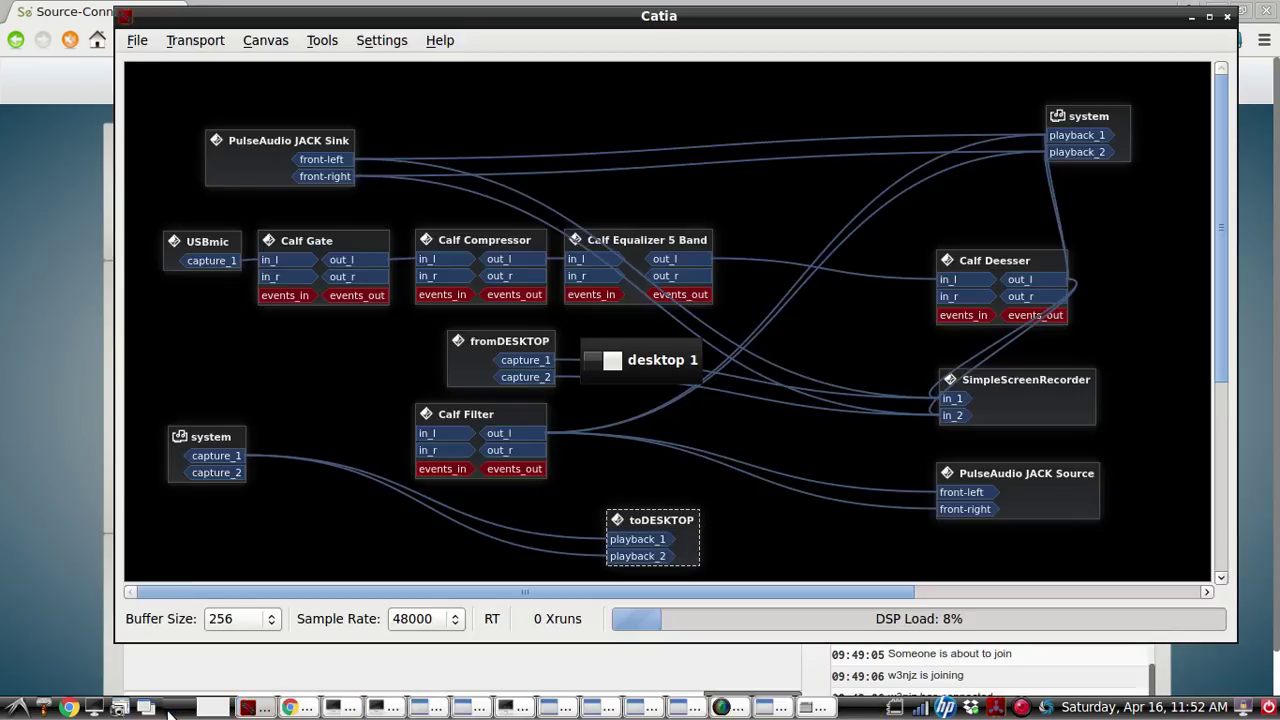
- Connect system capture_1 to Calf Filter in_l instead of toDESKTOP
{"action": "left_click", "coordinate": [280, 417]}
{"action": "left_click_drag", "start_coordinate": [226, 447], "coordinate": [214, 465]}
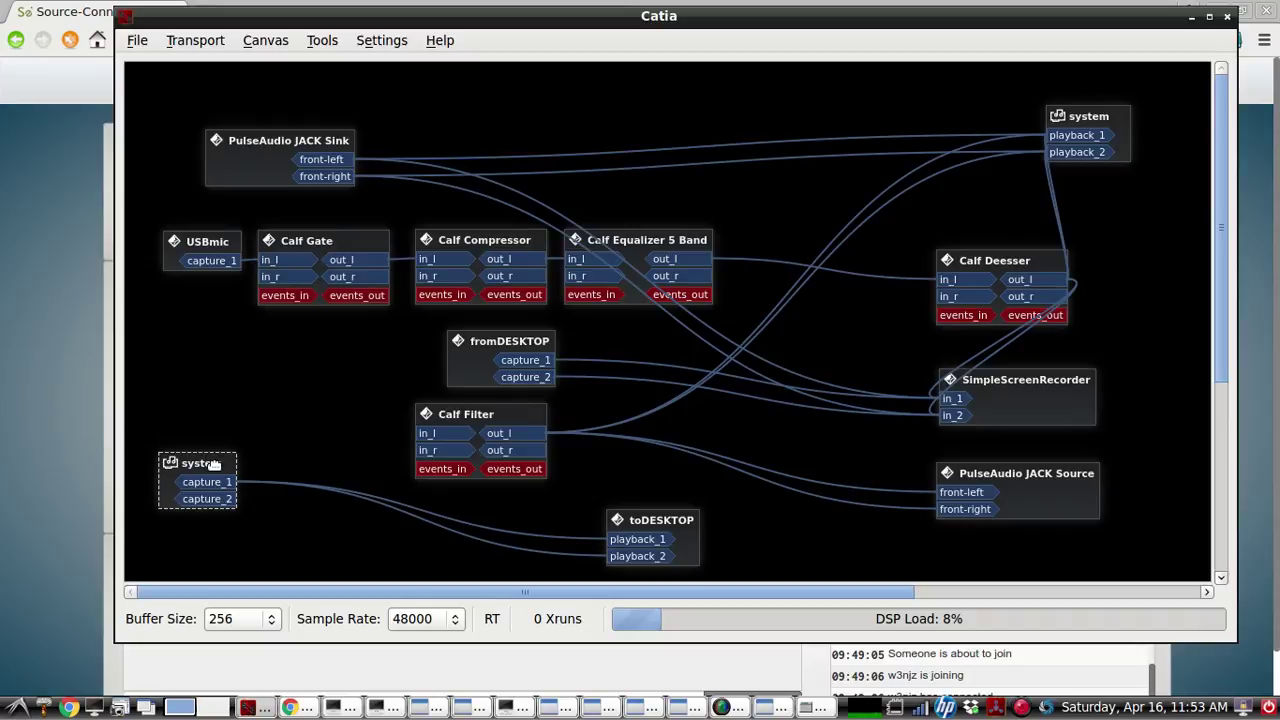
{"action": "right_click", "coordinate": [213, 463]}
{"action": "key", "text": "Escape"}
{"action": "left_click_drag", "start_coordinate": [222, 484], "coordinate": [390, 445]}
- Reposition the Calf Filter, system playback and PulseAudio JACK Source nodes and check the Source-Connect call page
{"action": "left_click", "coordinate": [1120, 122]}
{"action": "left_click_drag", "start_coordinate": [1120, 122], "coordinate": [1115, 114]}
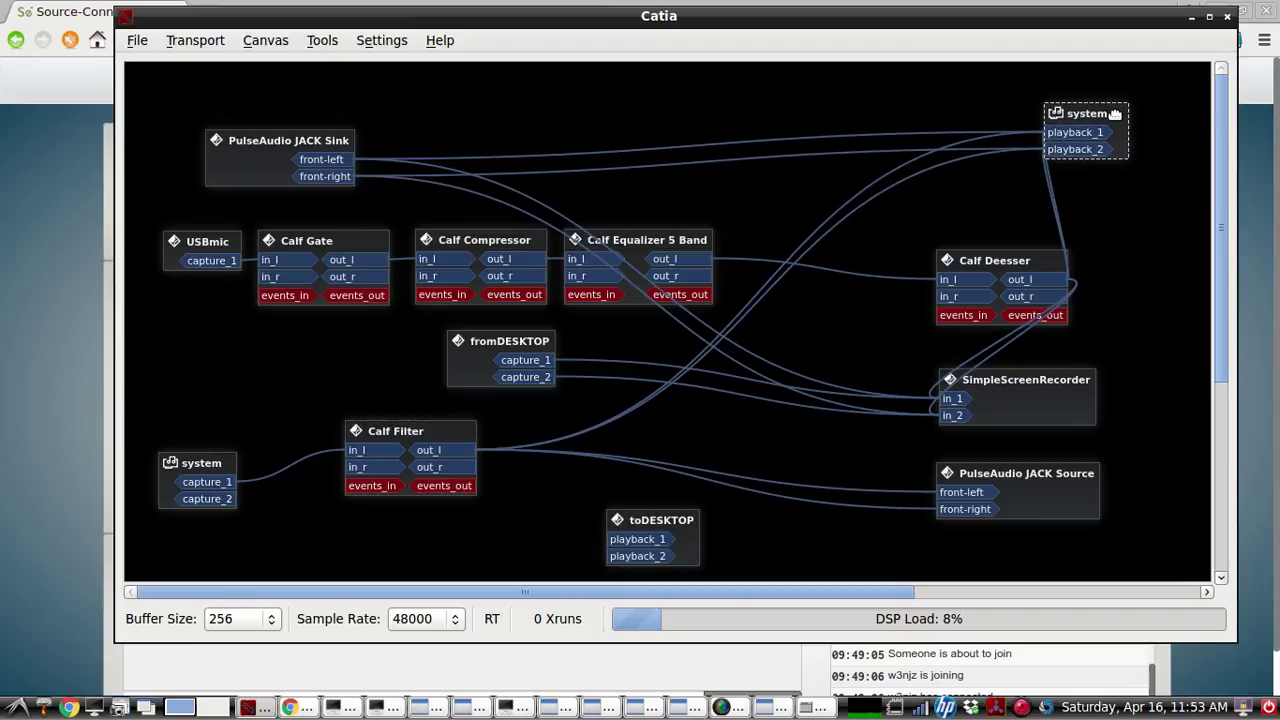
{"action": "left_click_drag", "start_coordinate": [1070, 507], "coordinate": [1076, 483]}
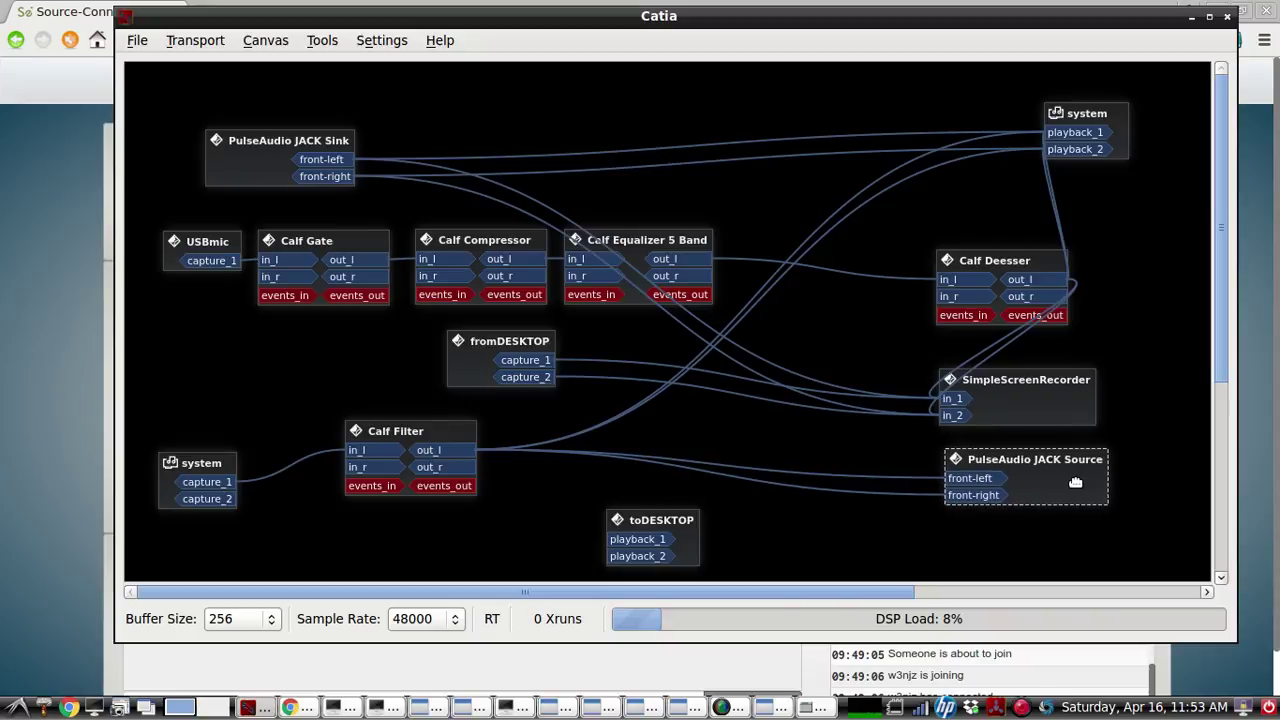
{"action": "left_click", "coordinate": [298, 707]}
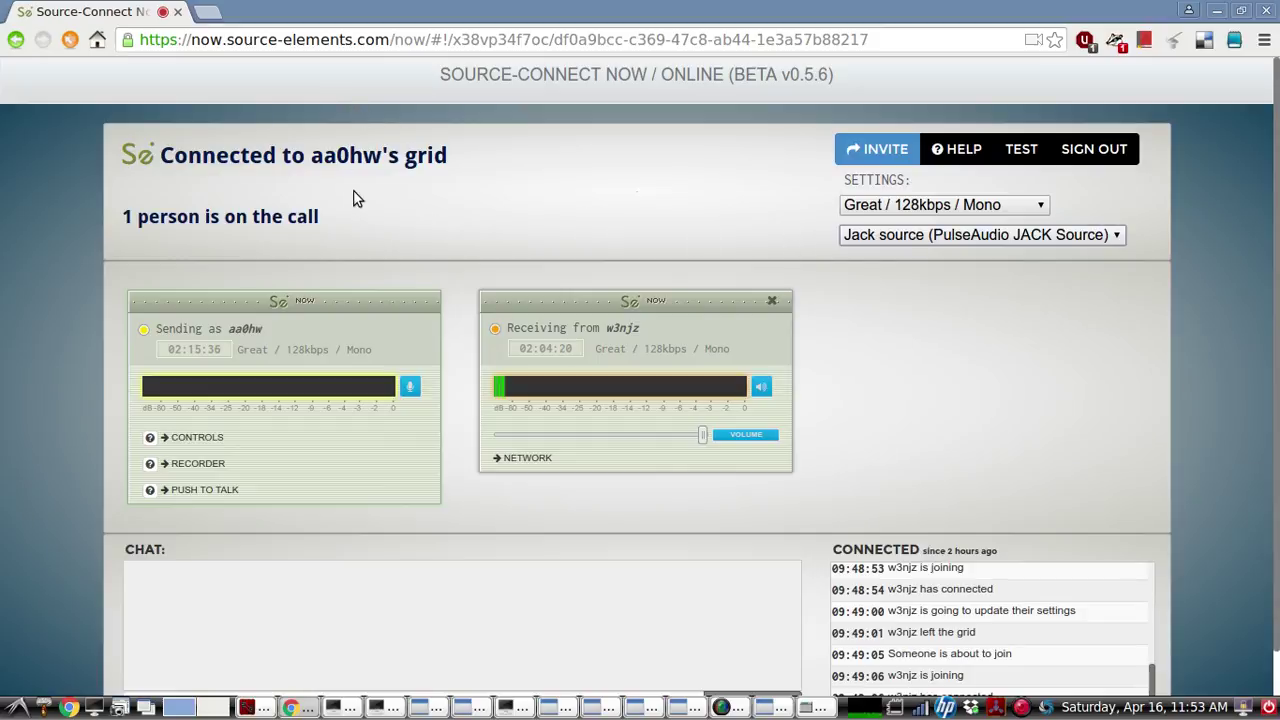
{"action": "left_click", "coordinate": [1216, 10]}
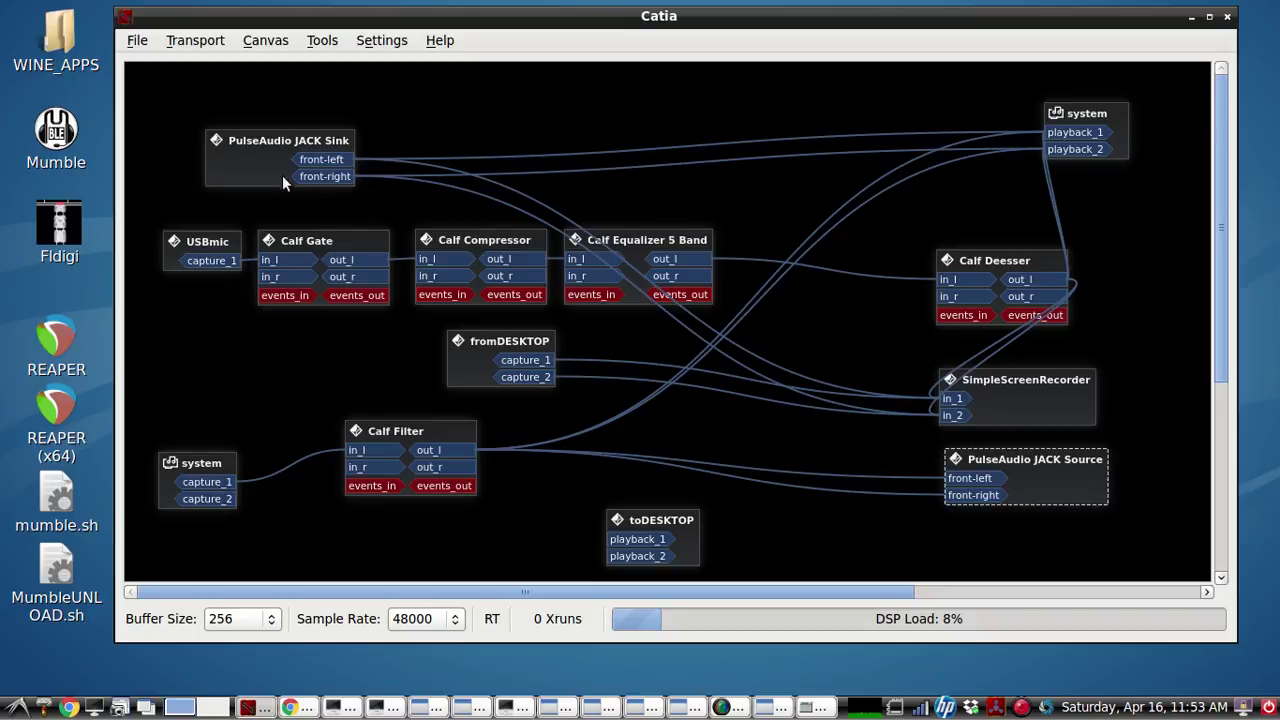
- Rearrange the PulseAudio JACK Sink, fromDESKTOP and toDESKTOP nodes, then switch to the remote Windows desktop
{"action": "left_click_drag", "start_coordinate": [250, 167], "coordinate": [237, 140]}
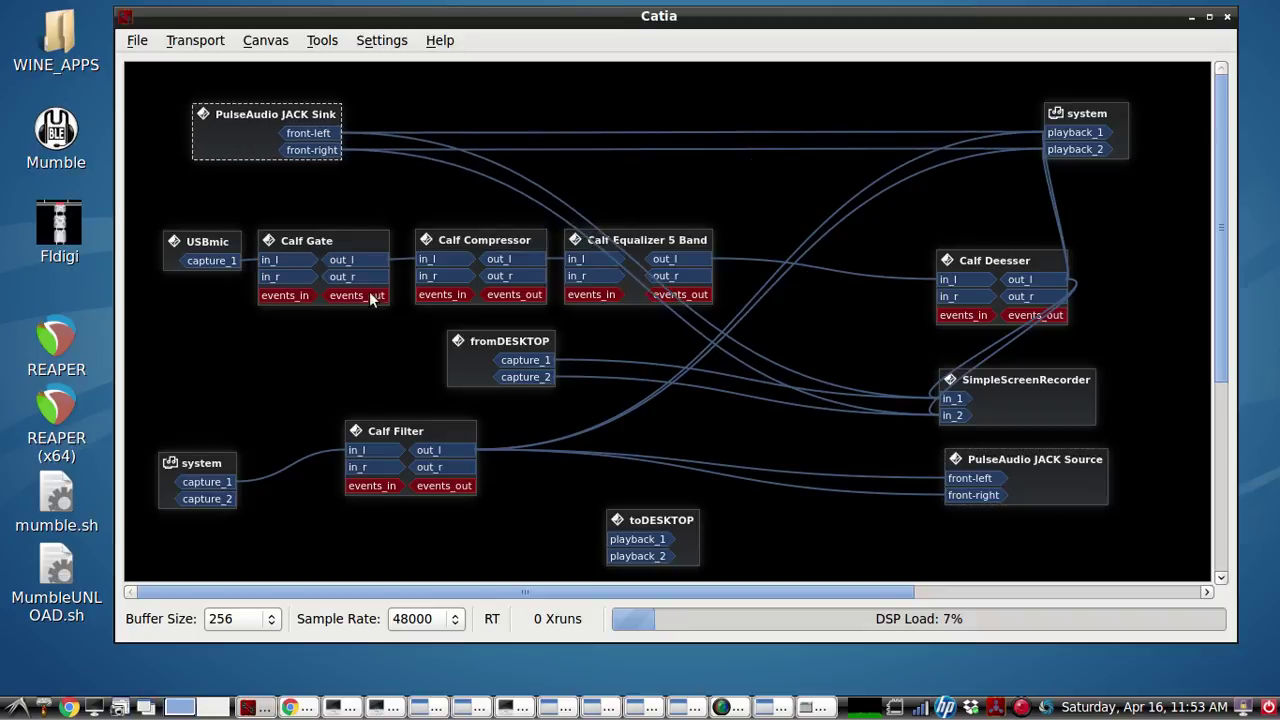
{"action": "left_click_drag", "start_coordinate": [464, 348], "coordinate": [627, 468]}
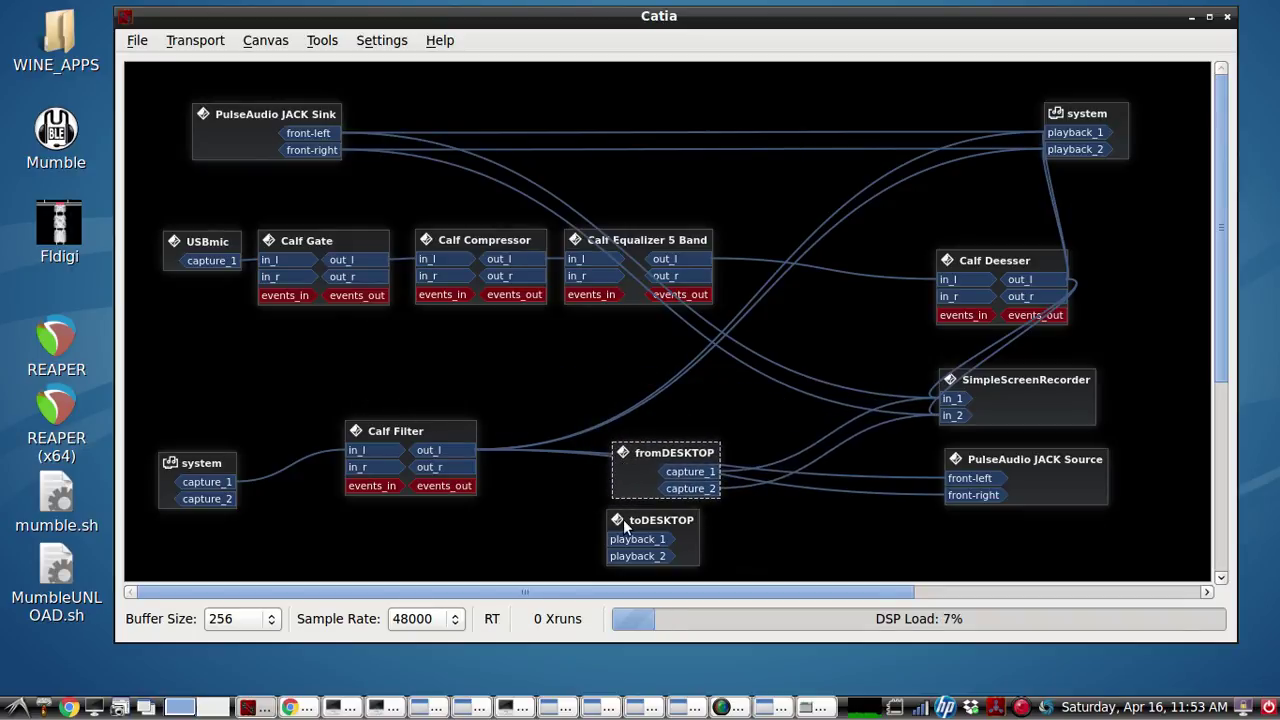
{"action": "left_click_drag", "start_coordinate": [621, 520], "coordinate": [509, 558]}
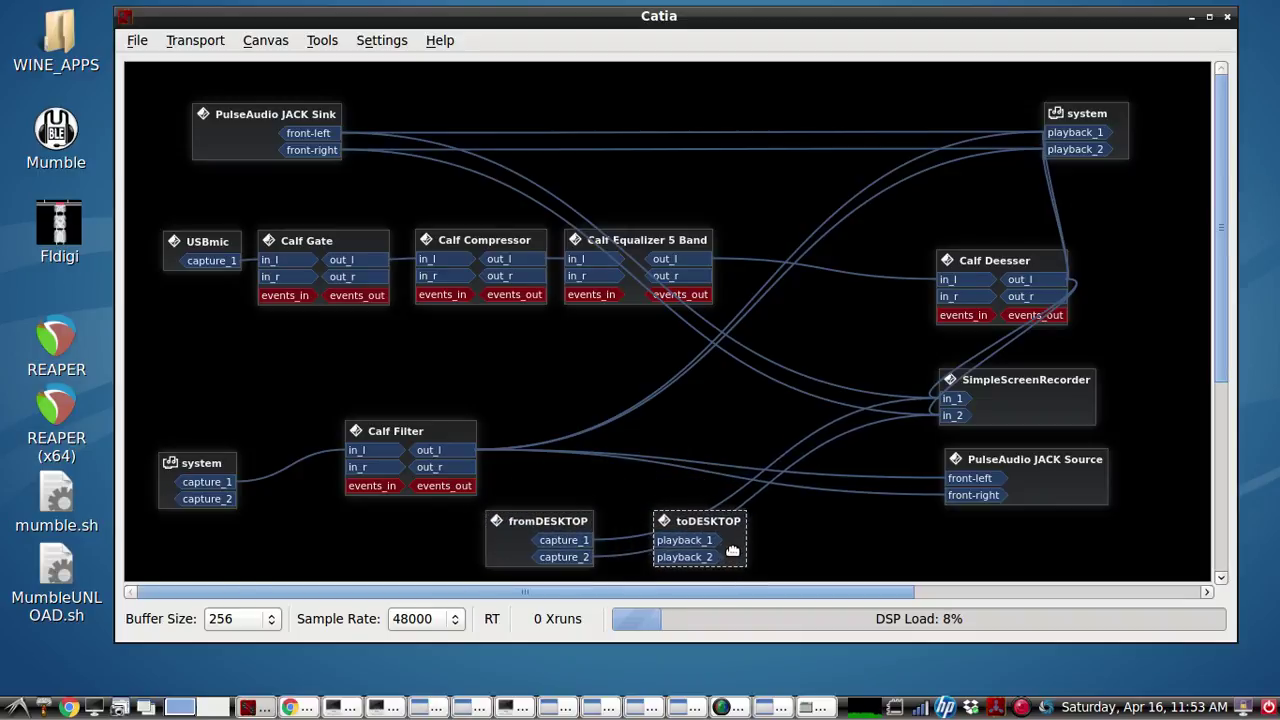
{"action": "left_click_drag", "start_coordinate": [738, 551], "coordinate": [831, 555]}
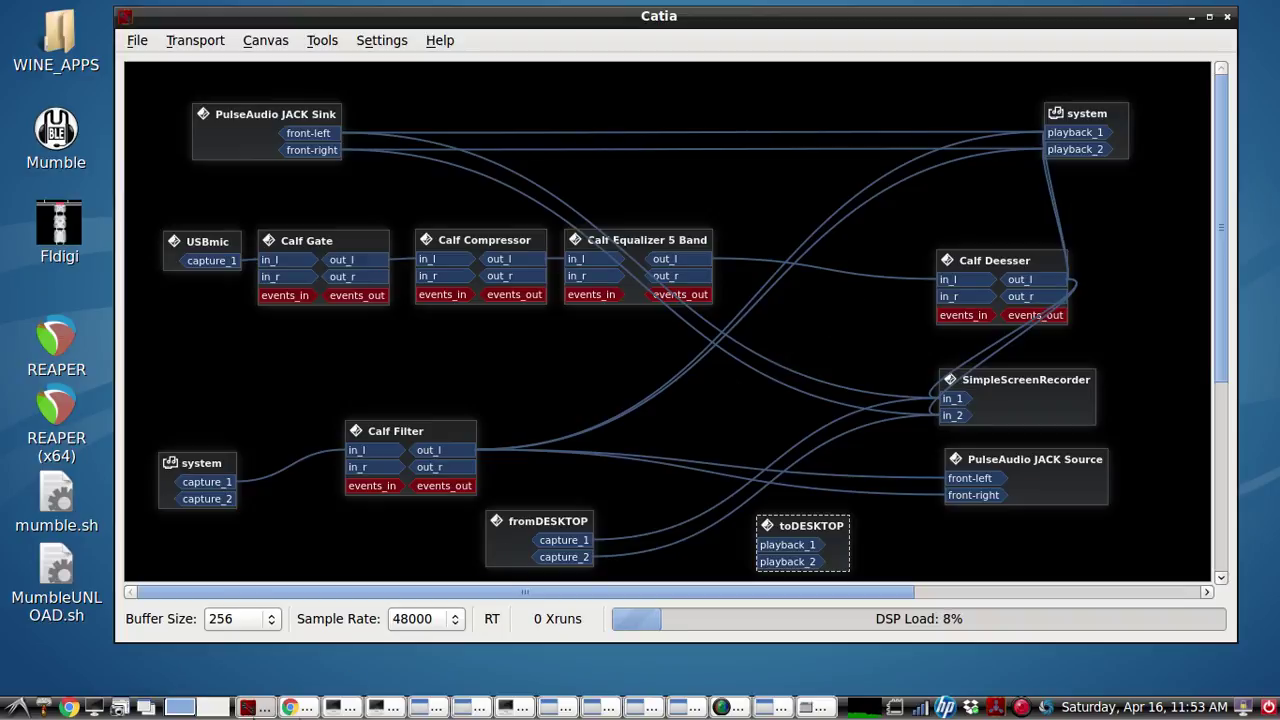
{"action": "left_click", "coordinate": [213, 707]}
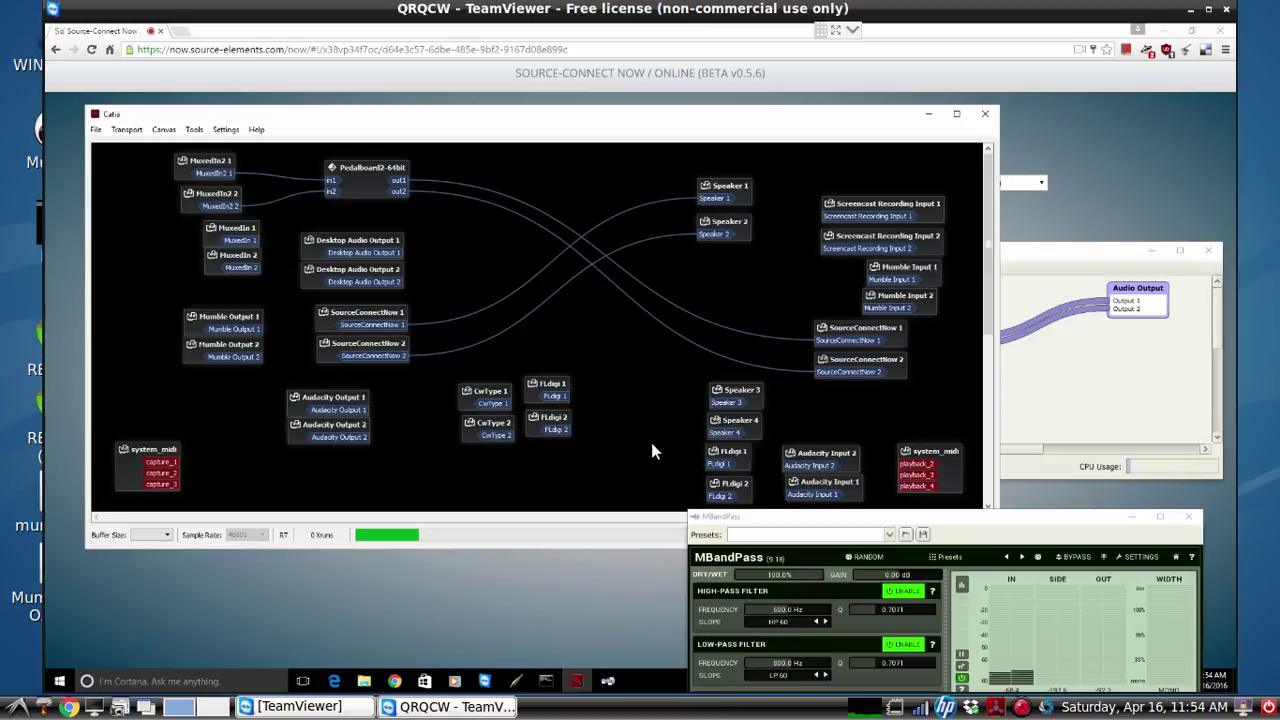
- Reposition the MBandPass panel and nudge the Speaker 1 node up slightly
{"action": "left_click_drag", "start_coordinate": [713, 519], "coordinate": [686, 443]}
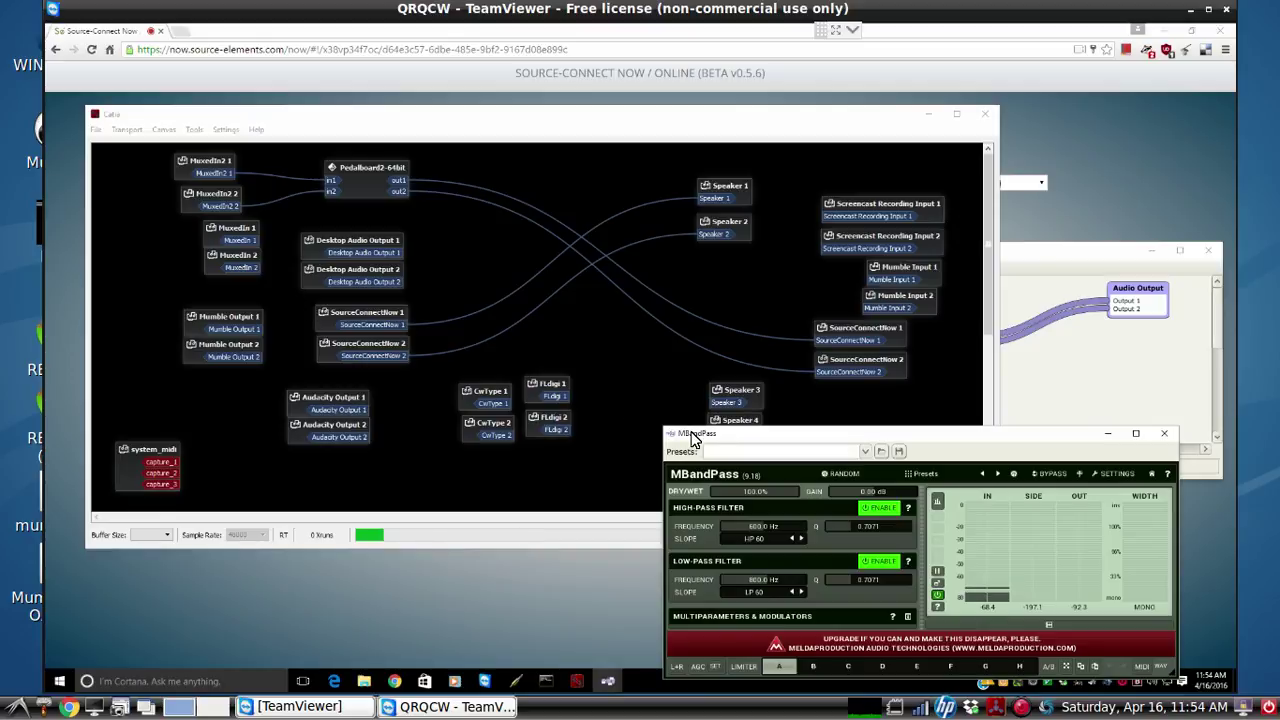
{"action": "left_click_drag", "start_coordinate": [692, 435], "coordinate": [691, 433]}
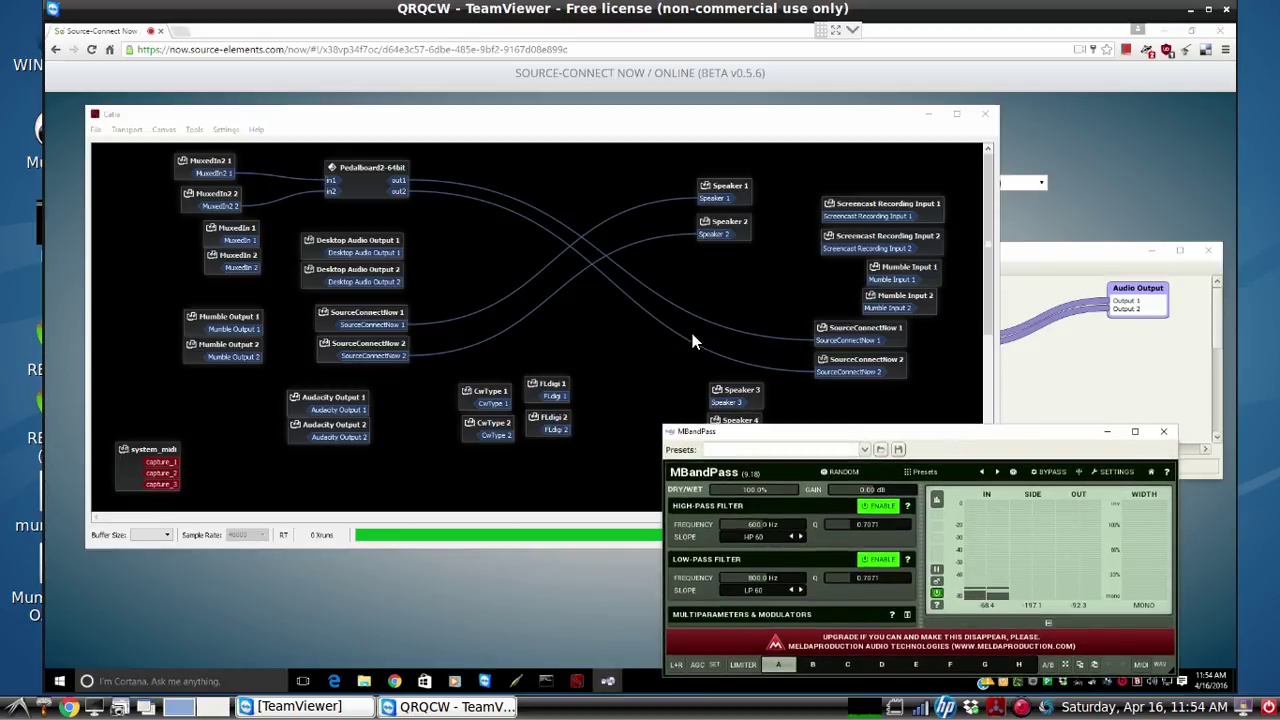
{"action": "left_click", "coordinate": [738, 190]}
{"action": "left_click_drag", "start_coordinate": [738, 190], "coordinate": [734, 179]}
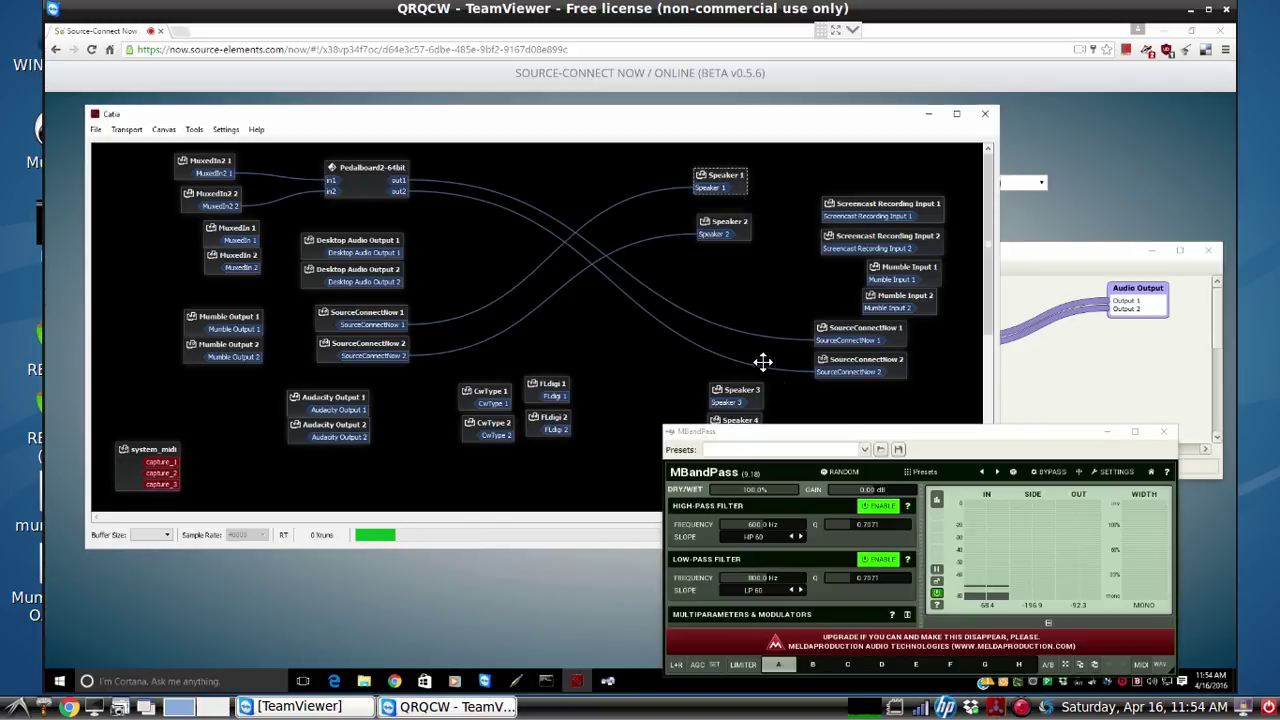
{"action": "left_click_drag", "start_coordinate": [843, 434], "coordinate": [825, 537]}
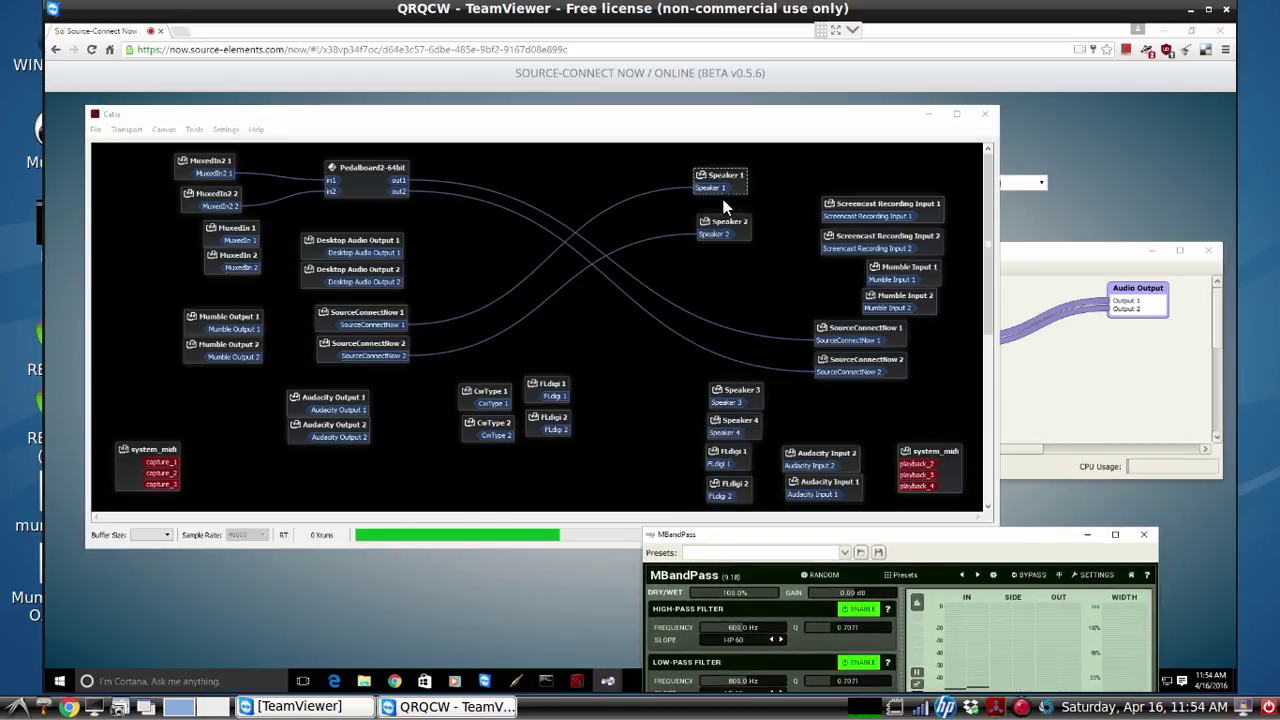
- Nudge the MuxedIn2 2 and Pedalboard2-64bit nodes, then raise the Pedalboard 2 patch window
{"action": "left_click", "coordinate": [353, 186]}
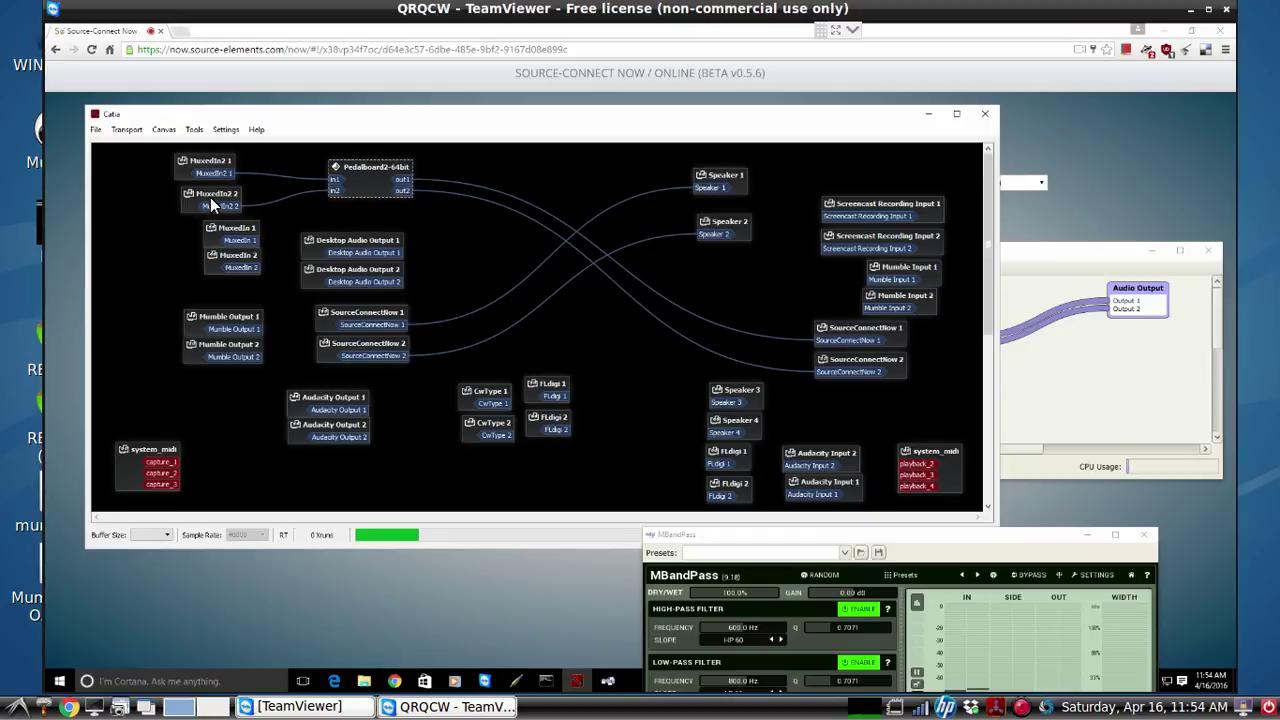
{"action": "left_click_drag", "start_coordinate": [211, 205], "coordinate": [205, 201]}
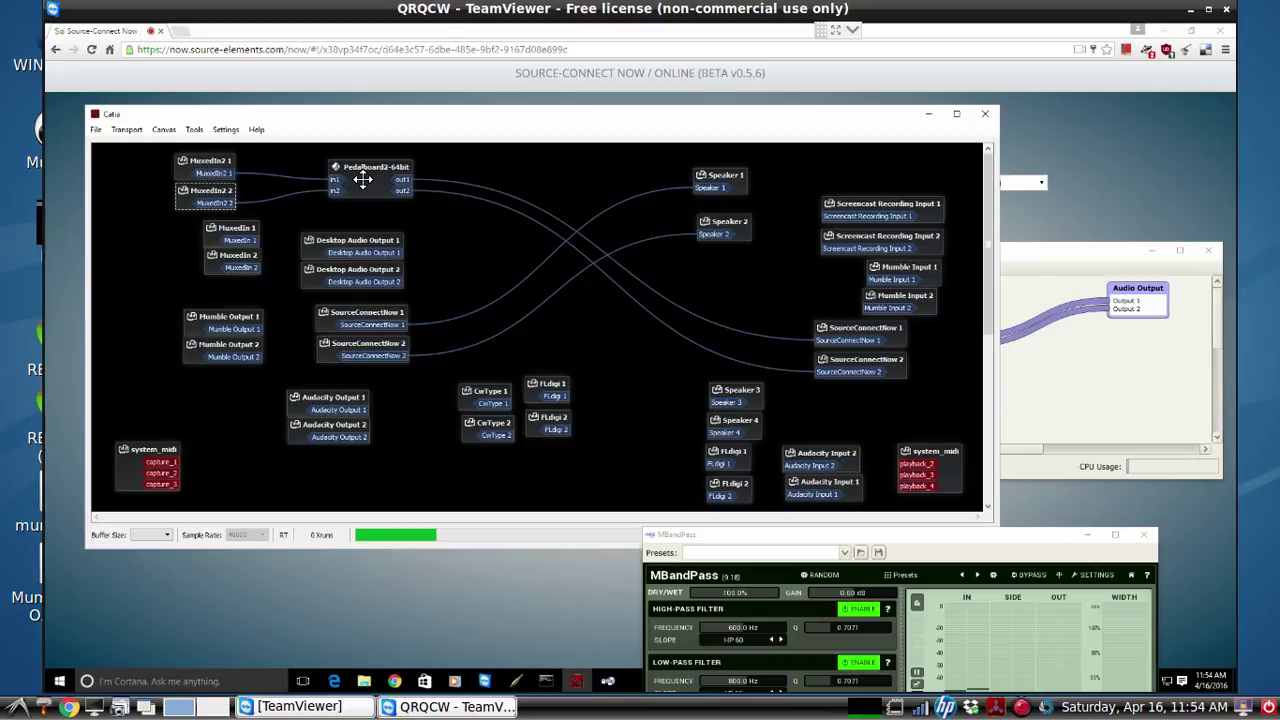
{"action": "left_click_drag", "start_coordinate": [364, 179], "coordinate": [366, 187]}
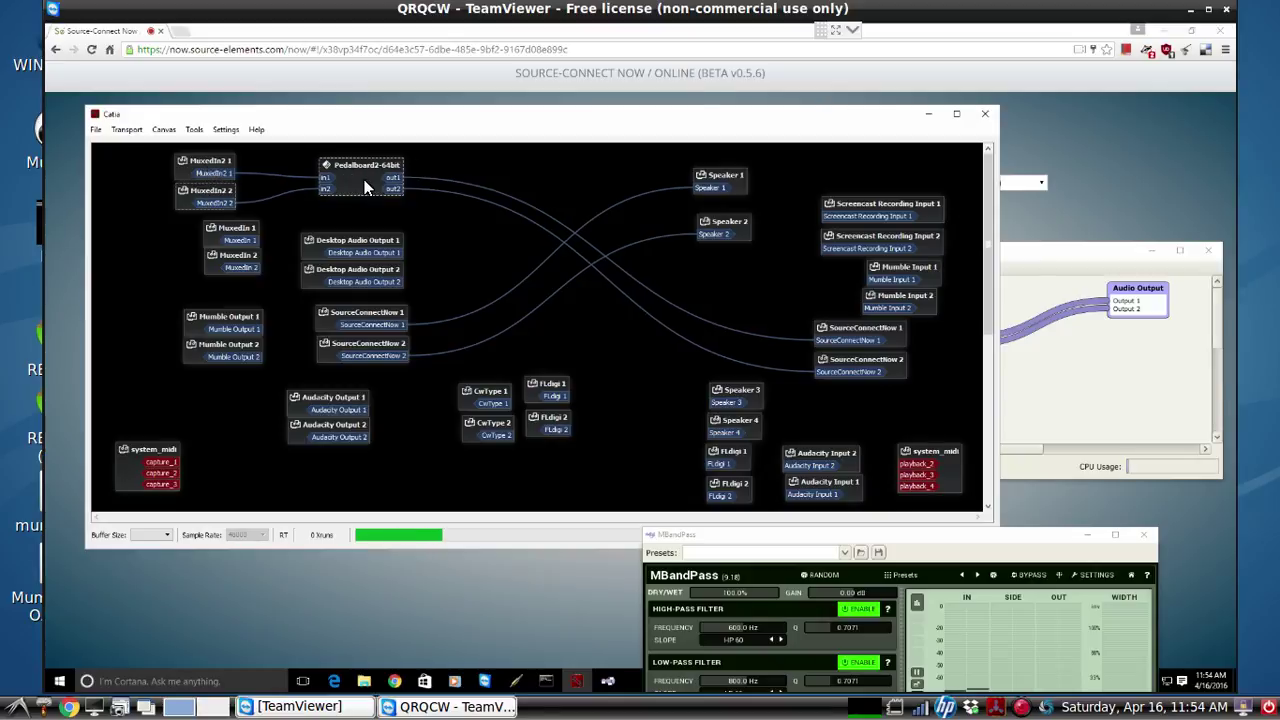
{"action": "left_click", "coordinate": [1055, 258]}
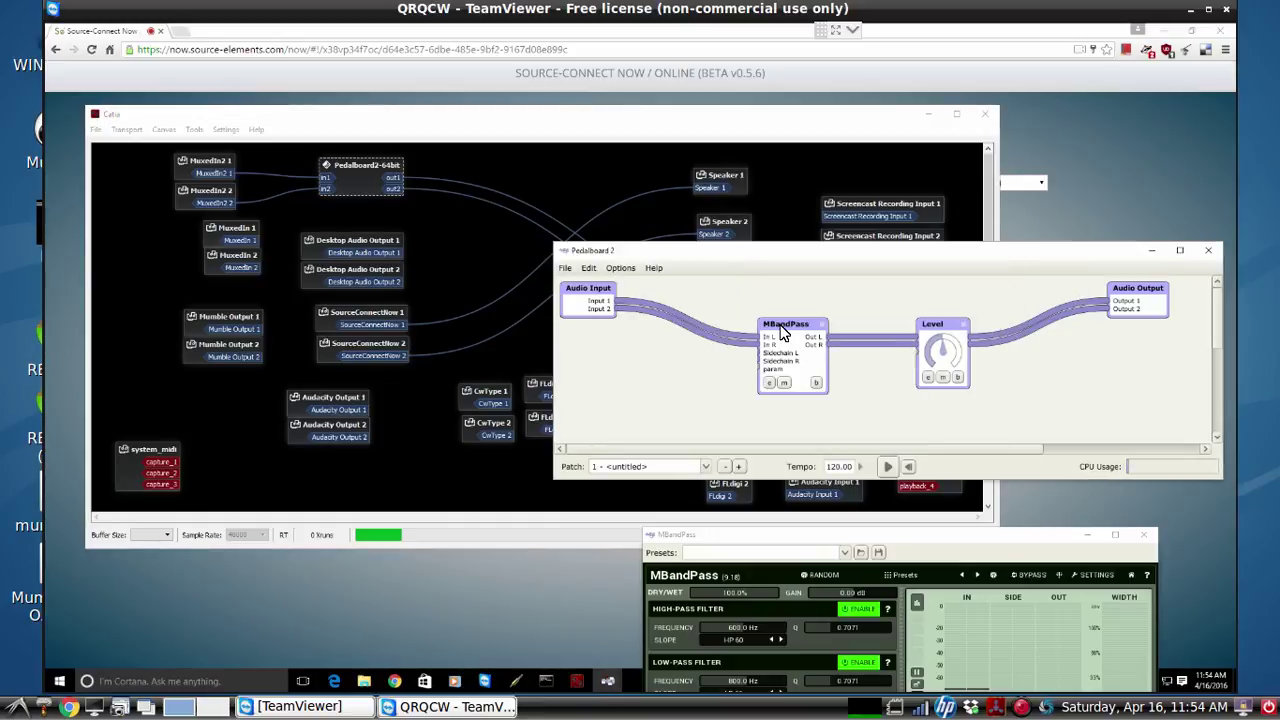
{"action": "left_click", "coordinate": [622, 269]}
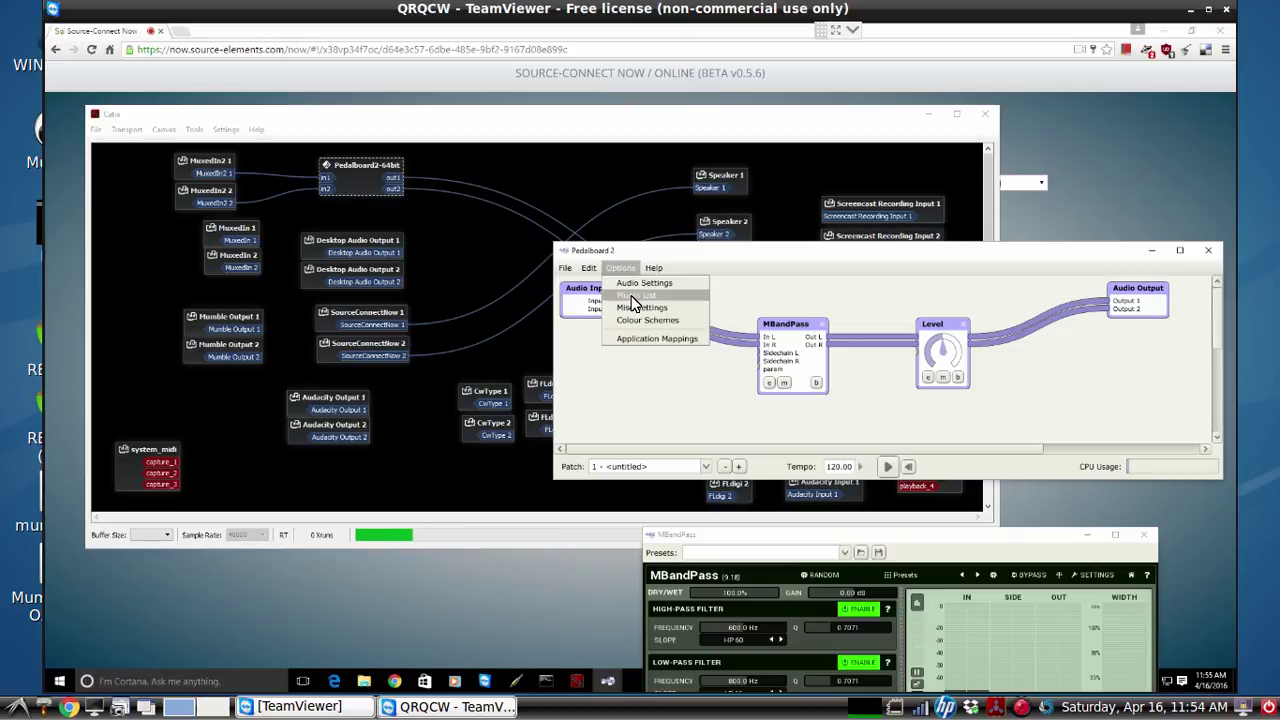
{"action": "left_click", "coordinate": [632, 298]}
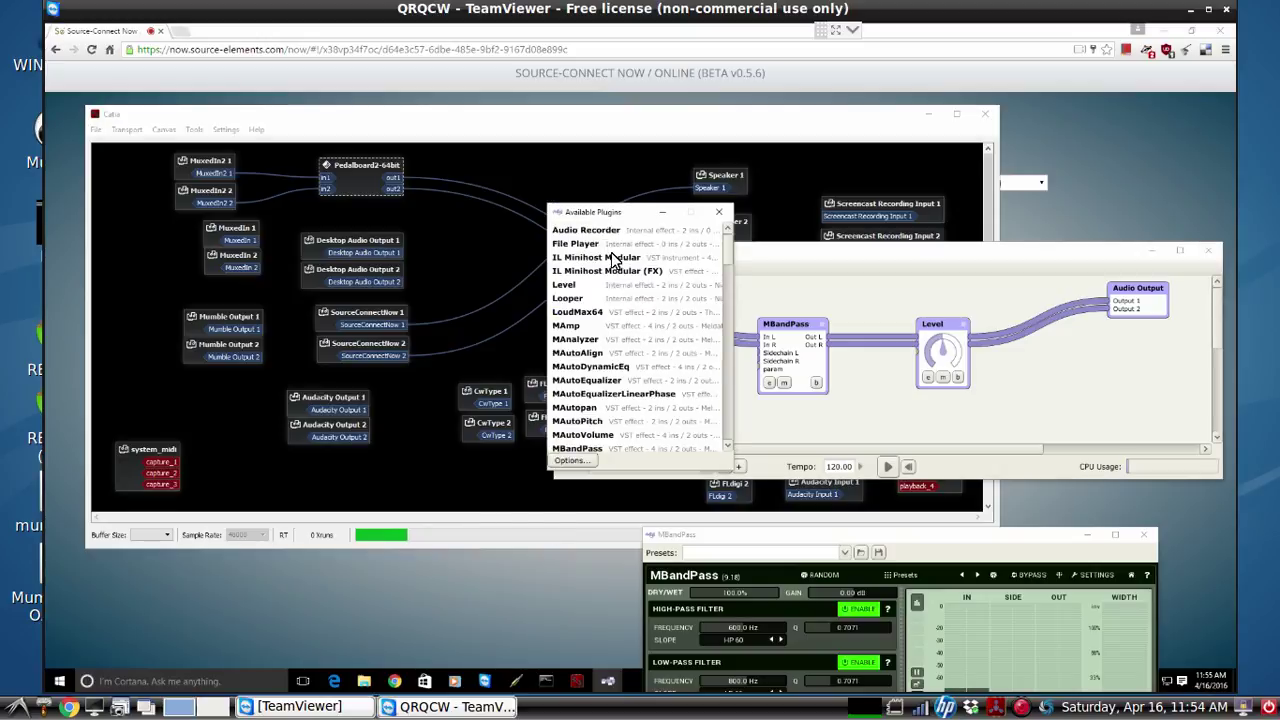
{"action": "left_click", "coordinate": [574, 461]}
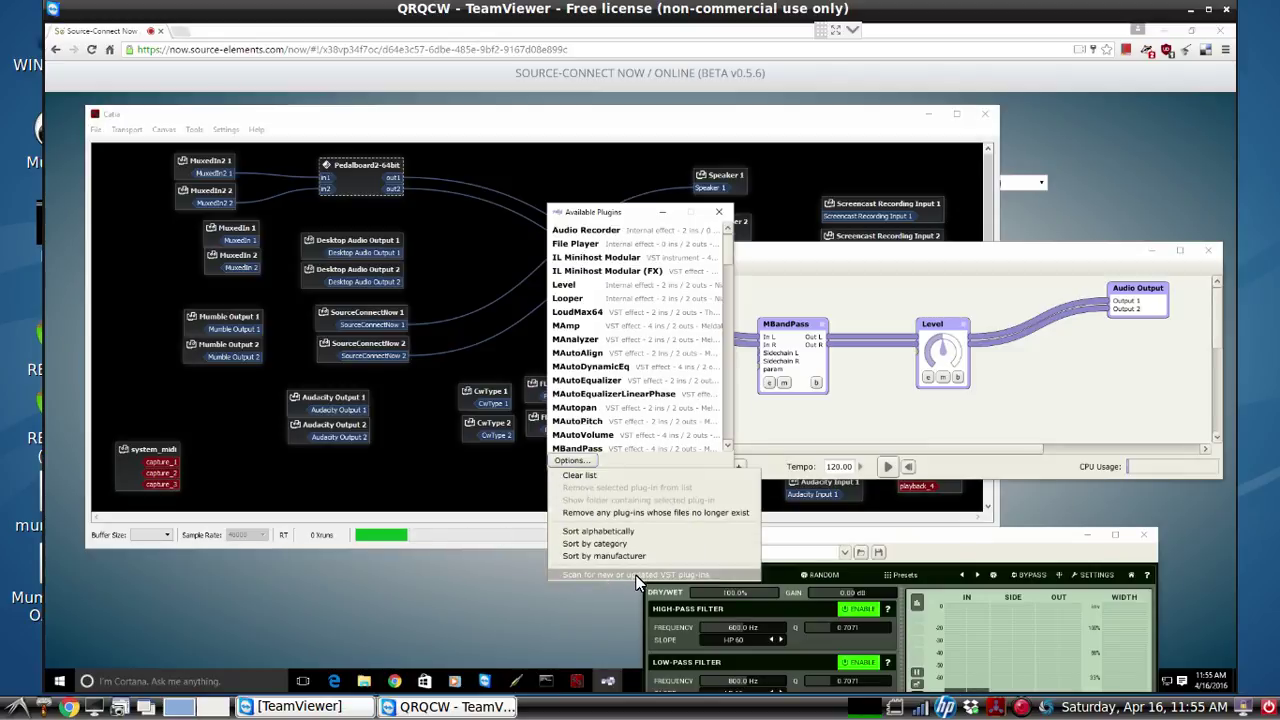
{"action": "left_click", "coordinate": [718, 214]}
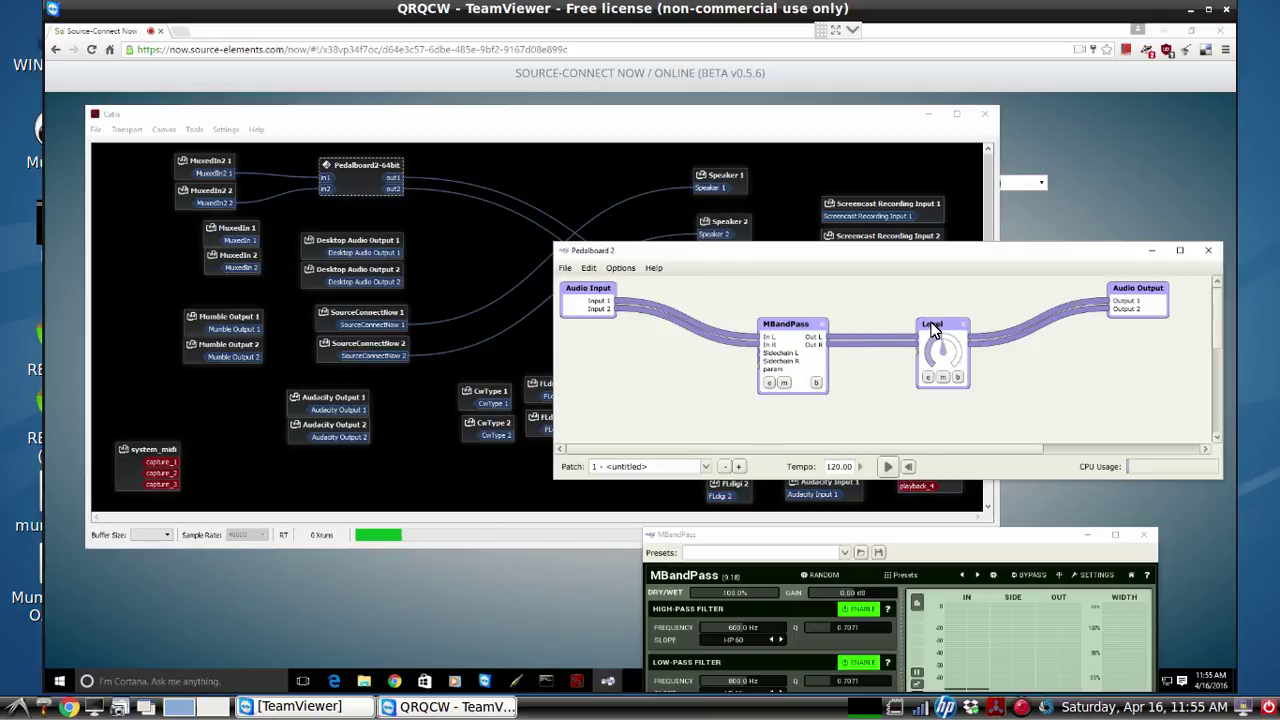
{"action": "right_click", "coordinate": [1008, 390]}
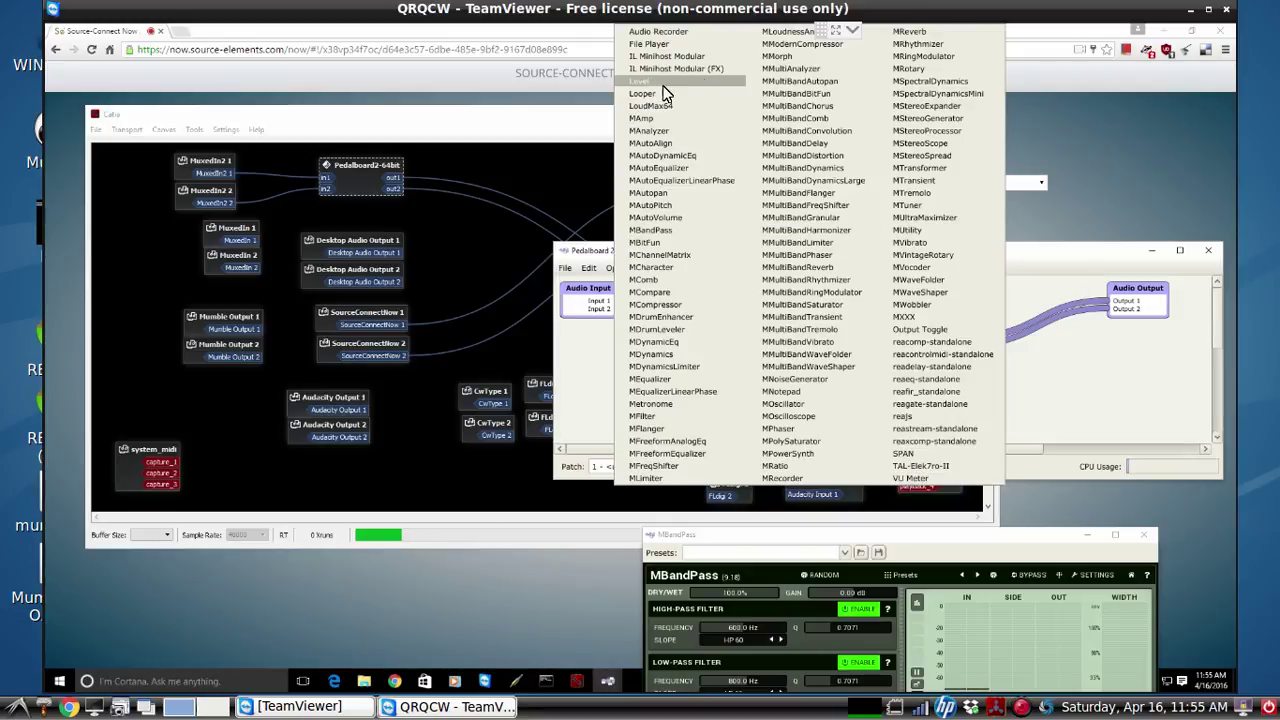
{"action": "left_click", "coordinate": [1148, 378]}
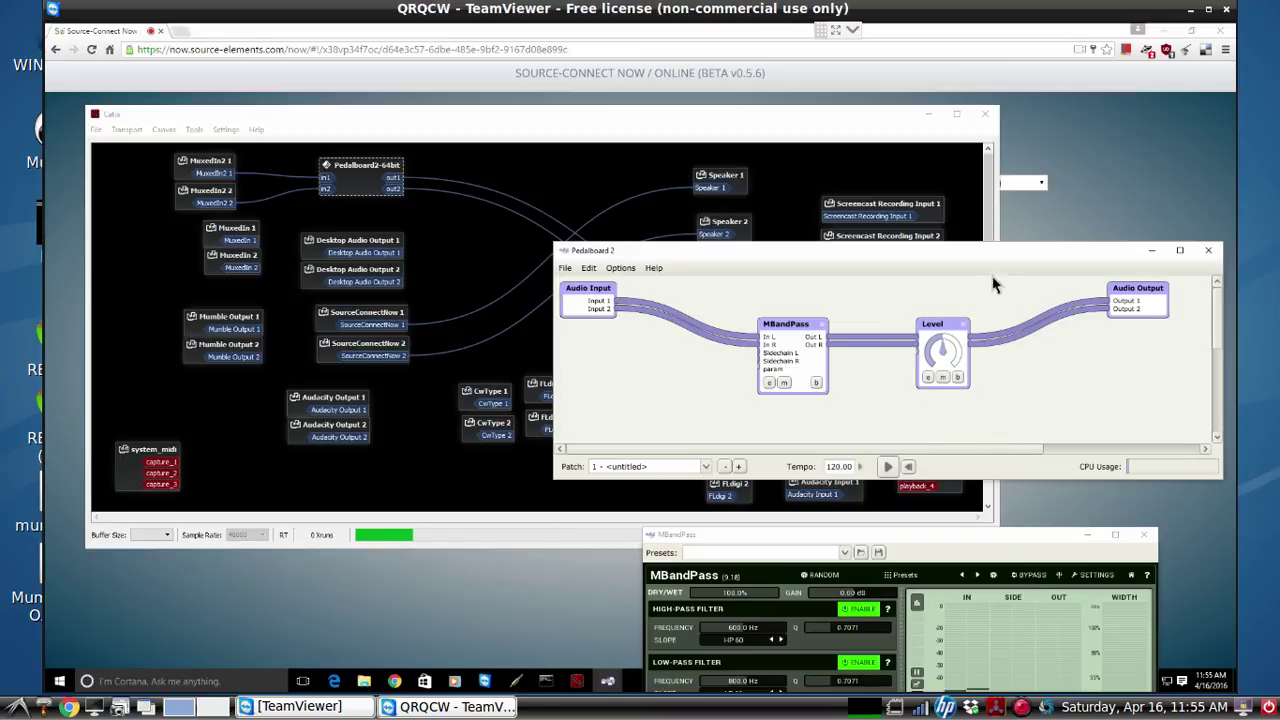
- Raise the Catia graph, select the MuxedIn2 nodes and move the Pedalboard2-64bit node
{"action": "left_click", "coordinate": [831, 127]}
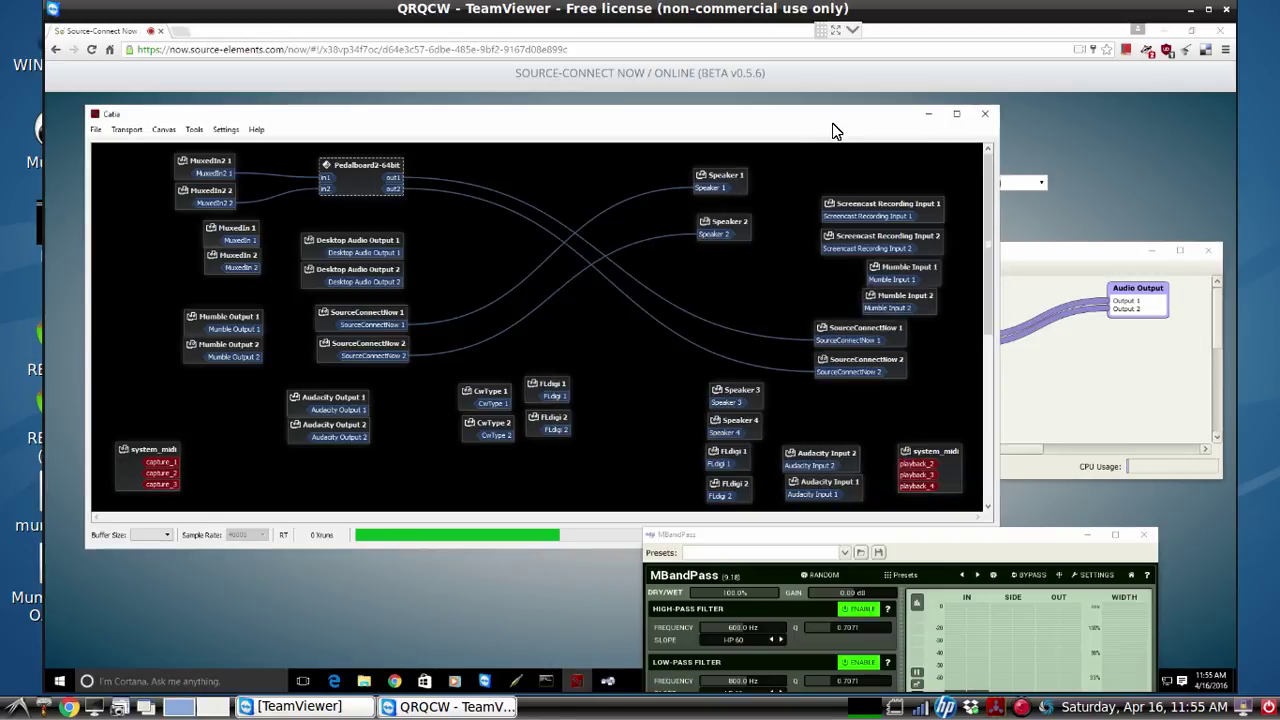
{"action": "left_click", "coordinate": [199, 158]}
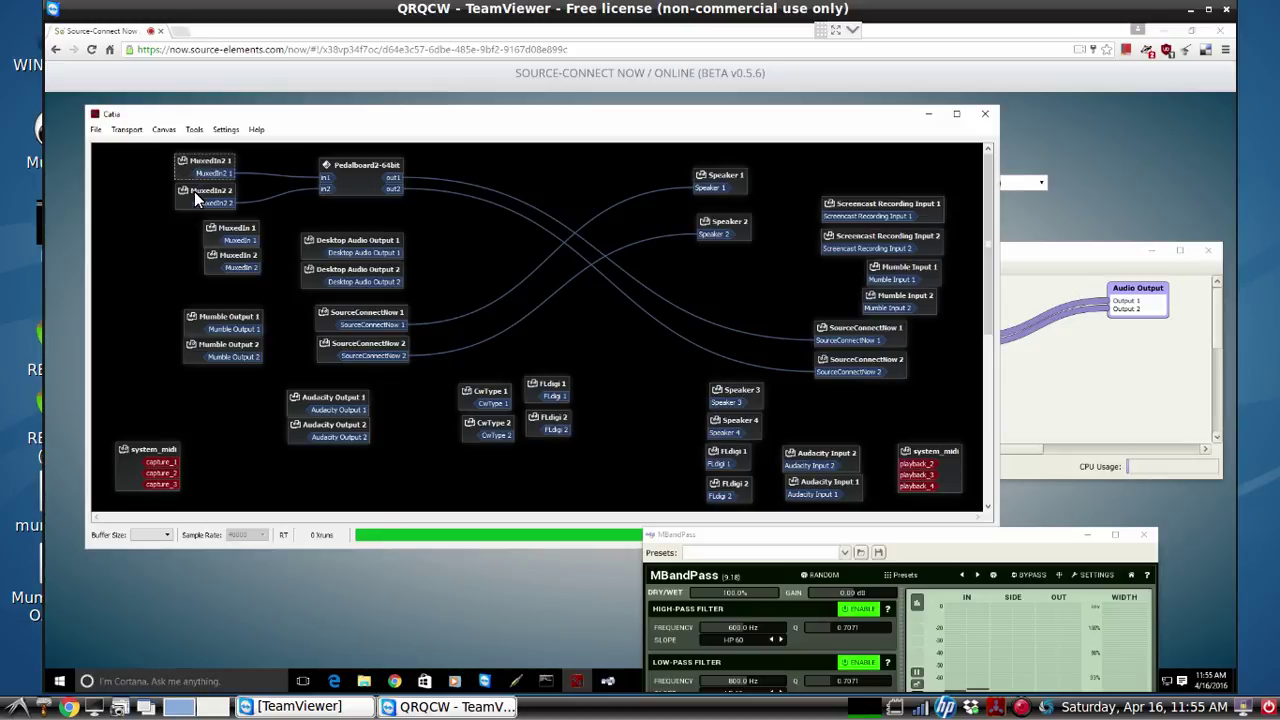
{"action": "left_click", "coordinate": [194, 191]}
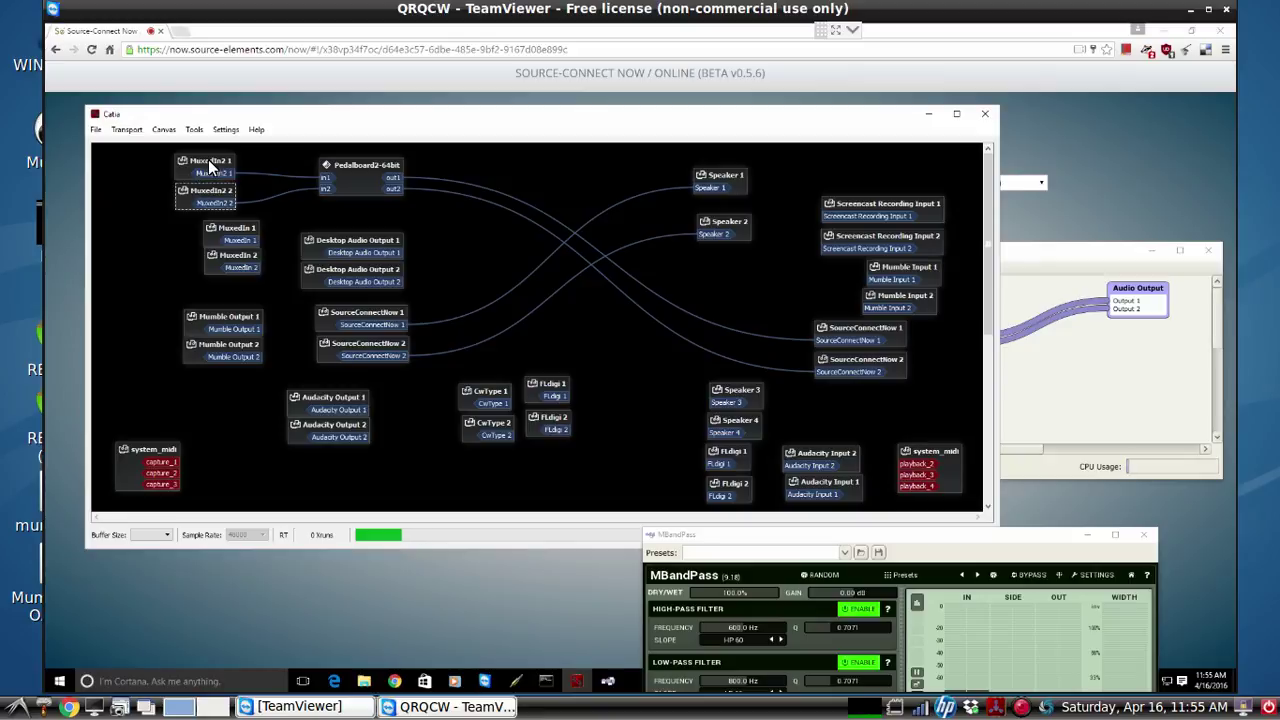
{"action": "left_click", "coordinate": [353, 182]}
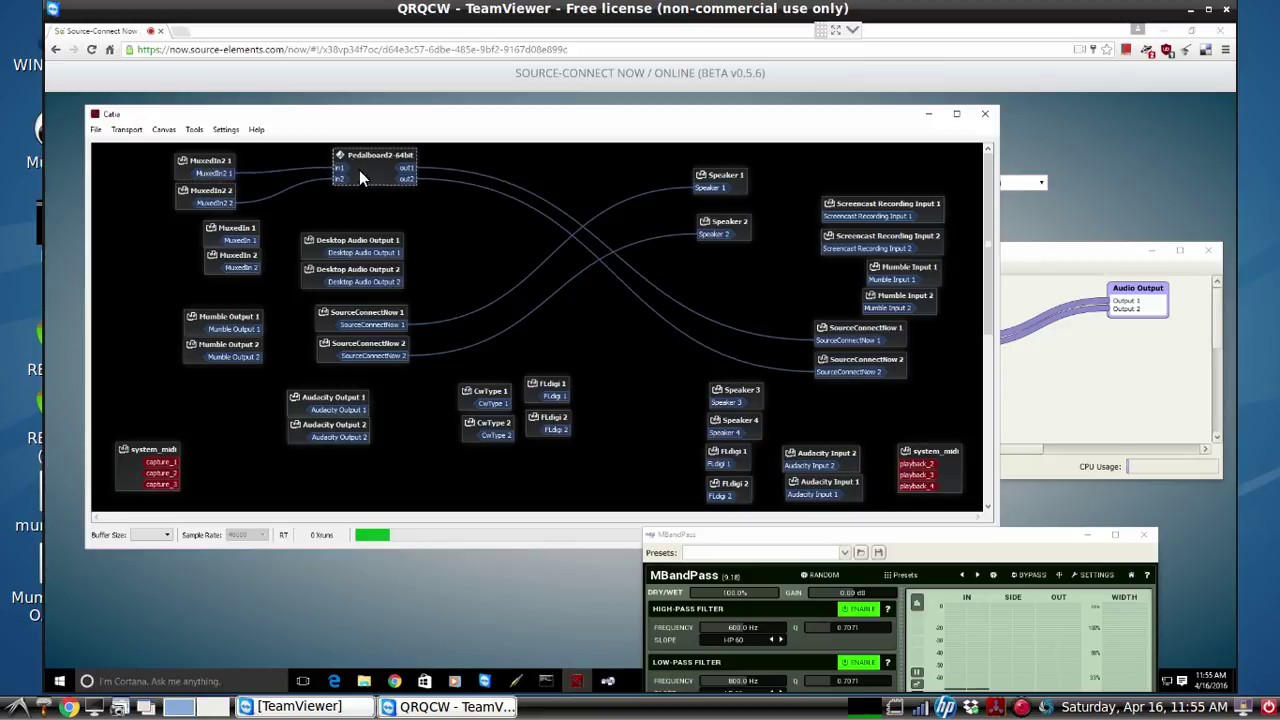
{"action": "mouse_move", "coordinate": [359, 170]}
{"action": "left_mouse_down"}
{"action": "mouse_move", "coordinate": [362, 182]}
{"action": "mouse_move", "coordinate": [355, 152]}
{"action": "left_mouse_up"}
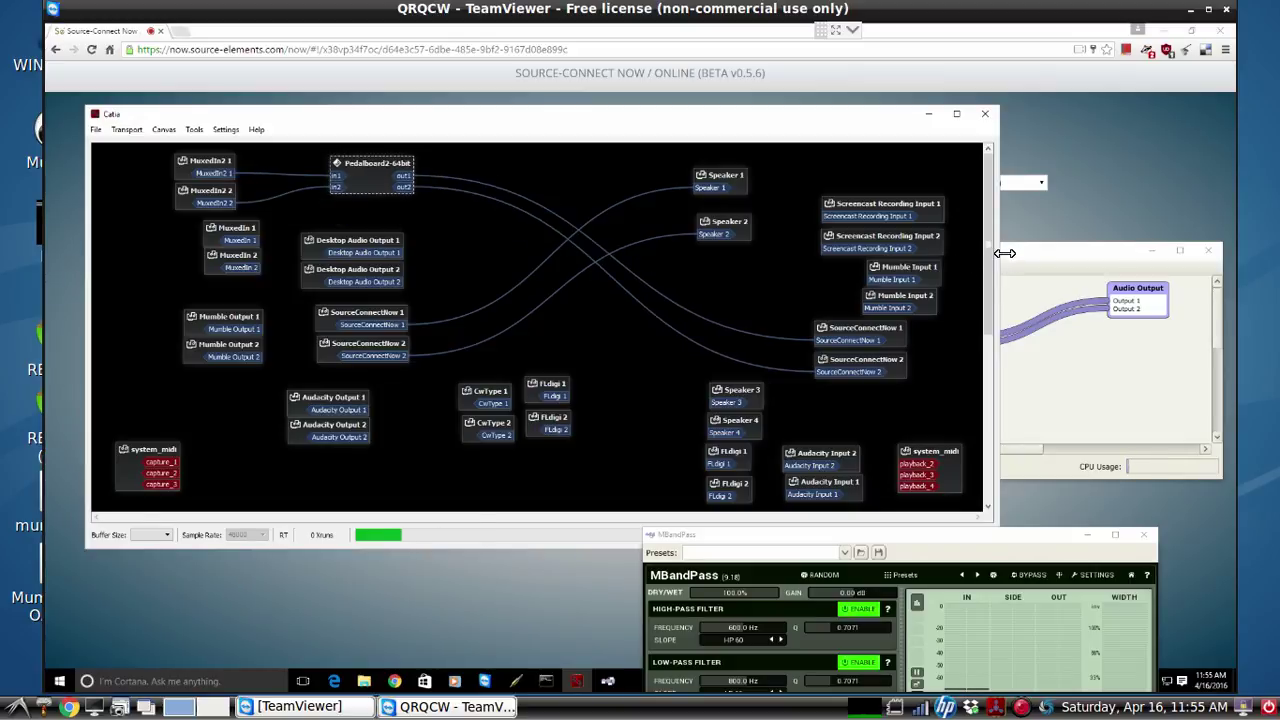
- Widen the Pedalboard 2 patch and bring the MBandPass panel fully into view
{"action": "left_click_drag", "start_coordinate": [997, 252], "coordinate": [555, 252]}
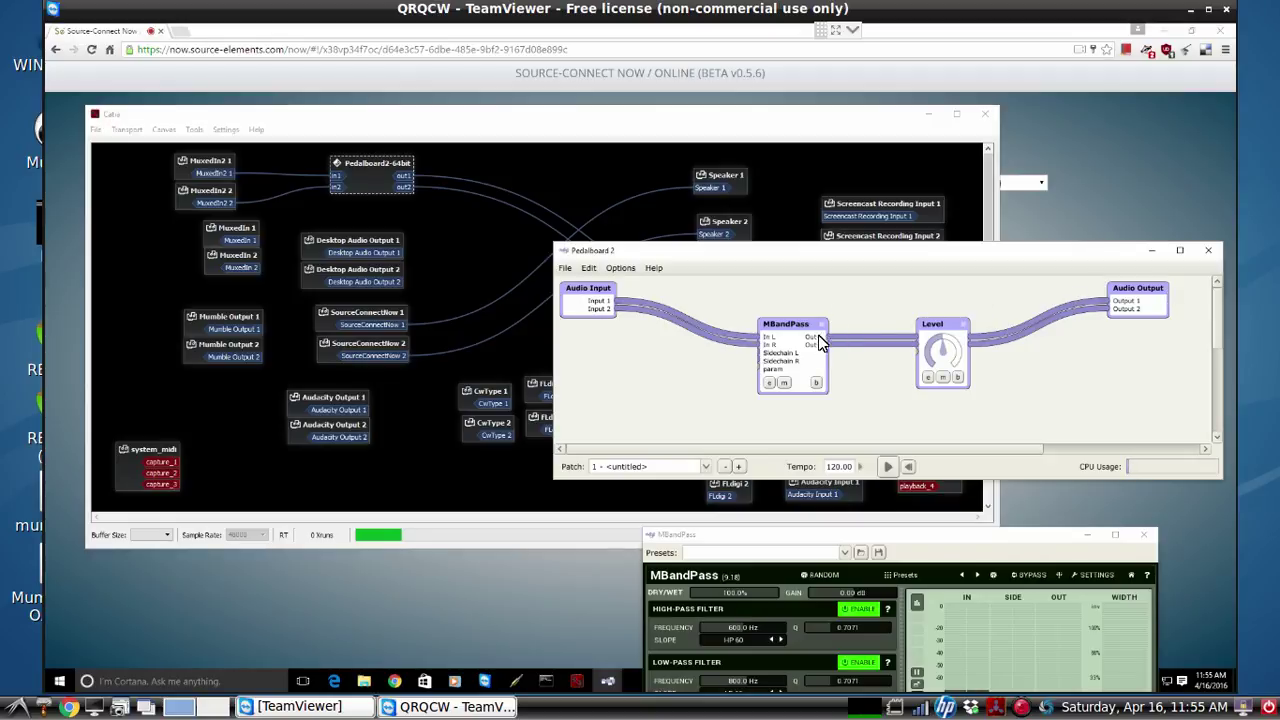
{"action": "left_click", "coordinate": [996, 536]}
{"action": "left_click_drag", "start_coordinate": [996, 535], "coordinate": [1000, 405]}
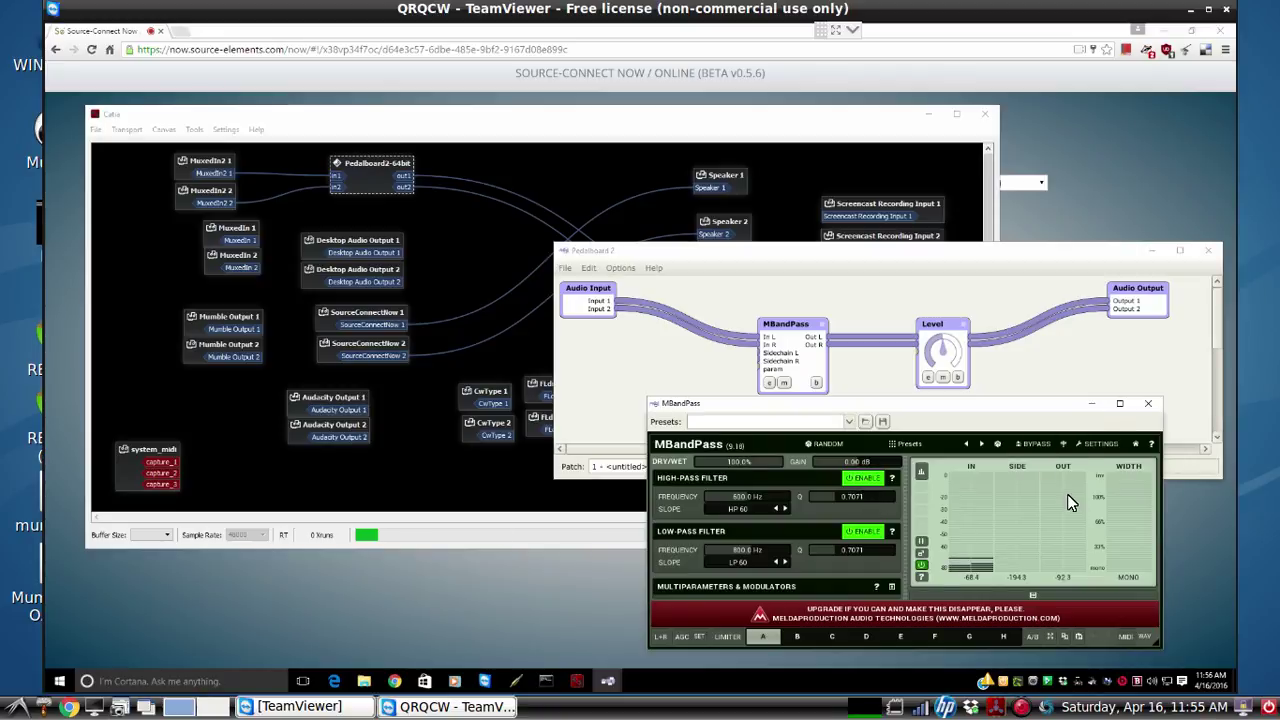
{"action": "left_click_drag", "start_coordinate": [1015, 404], "coordinate": [1015, 442]}
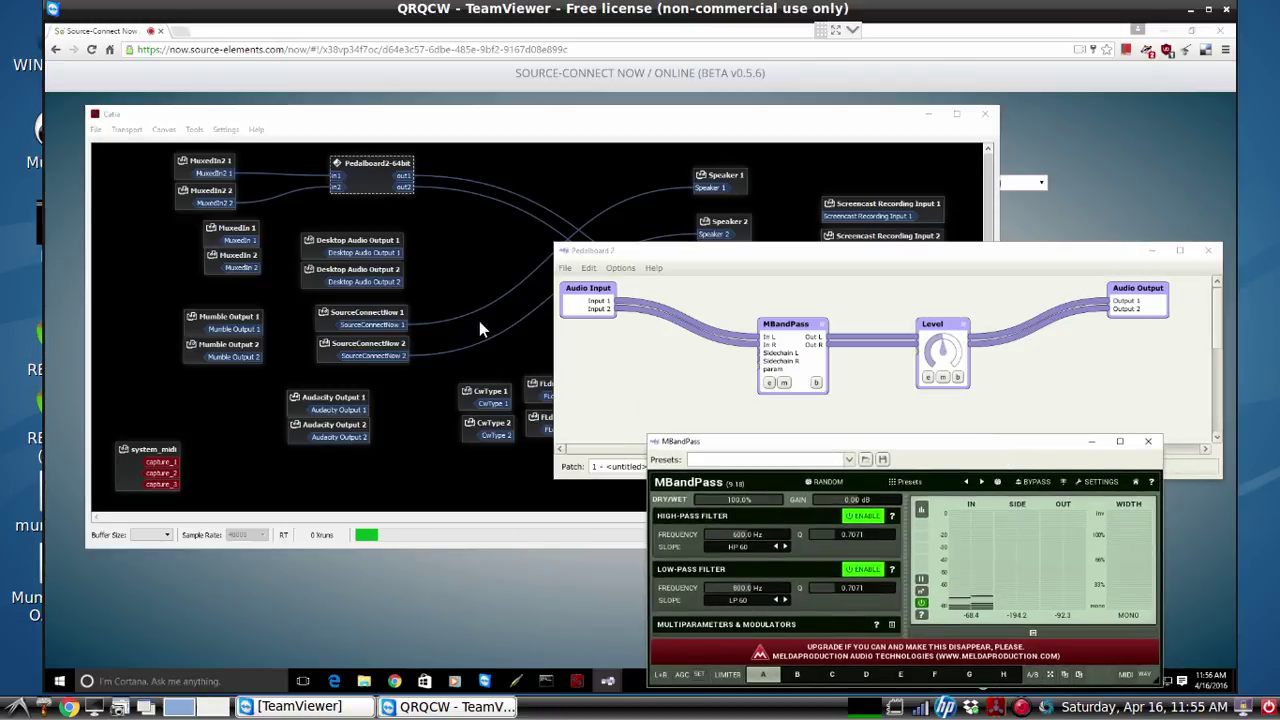
{"action": "left_click", "coordinate": [446, 246]}
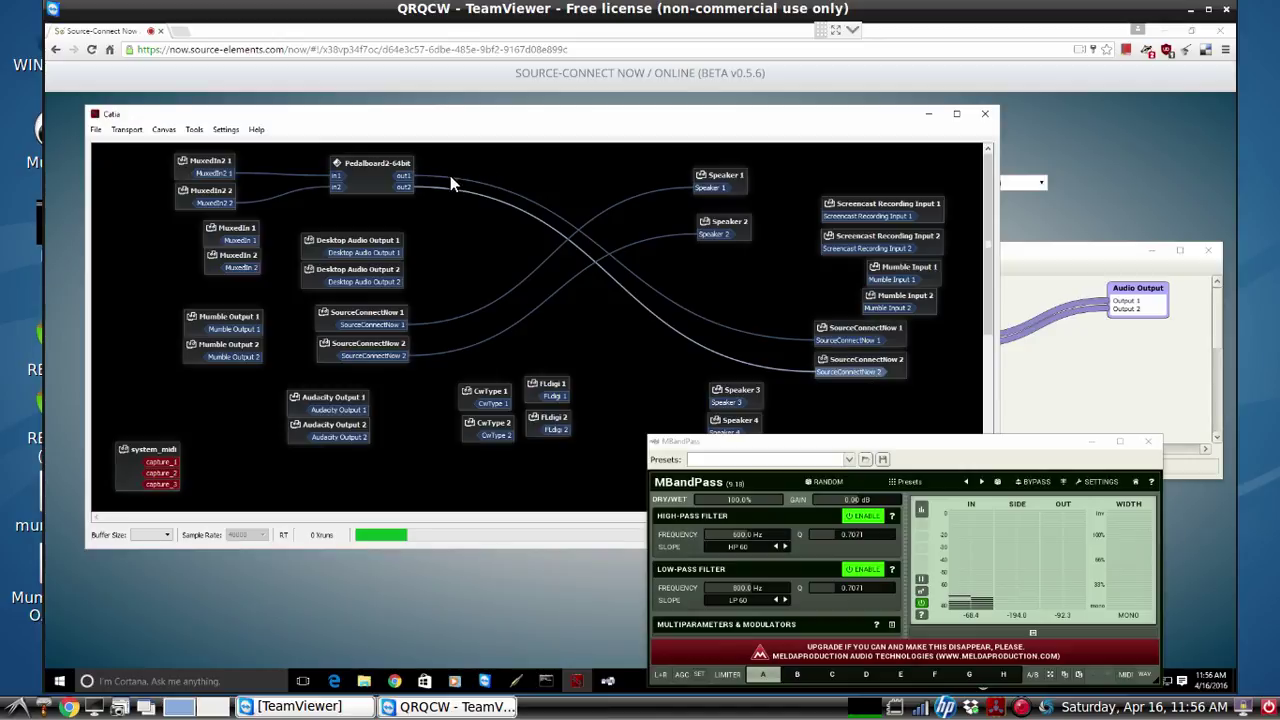
- Connect Pedalboard2-64bit out1 to Speaker 1 and out2 to Speaker 2, then tidy Speaker 2
{"action": "left_click_drag", "start_coordinate": [404, 176], "coordinate": [707, 190]}
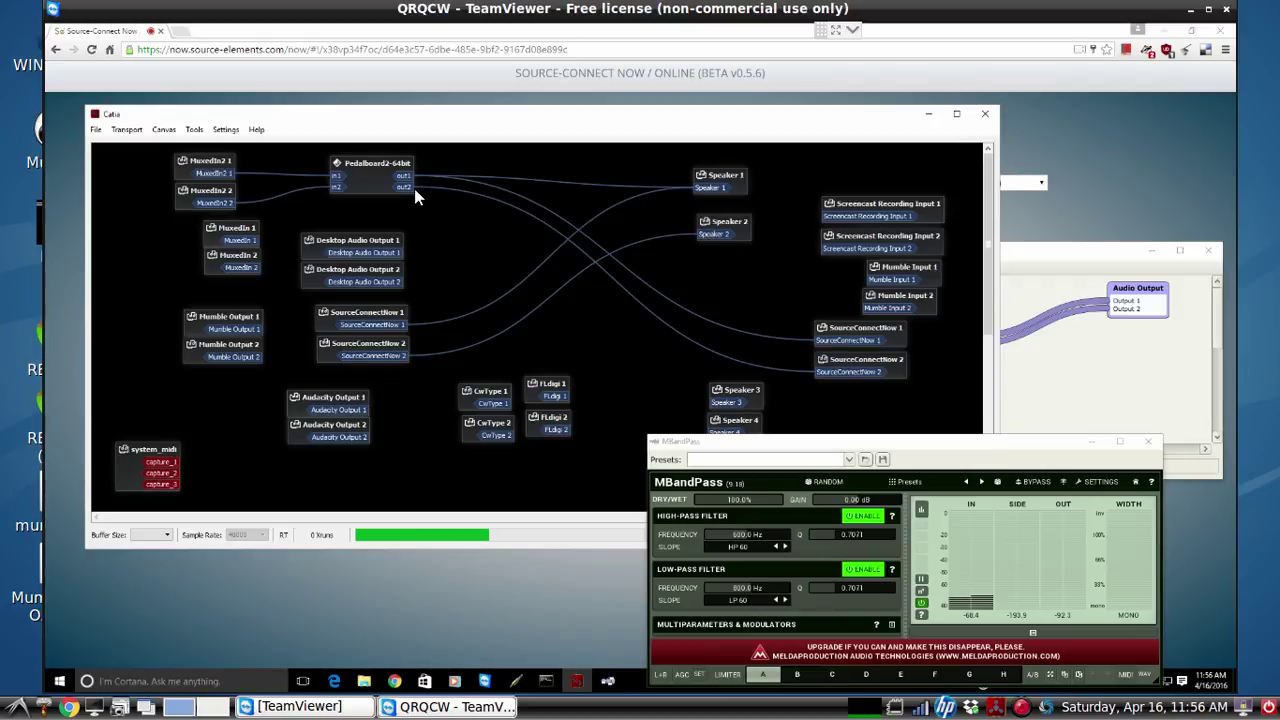
{"action": "left_click_drag", "start_coordinate": [400, 188], "coordinate": [404, 187]}
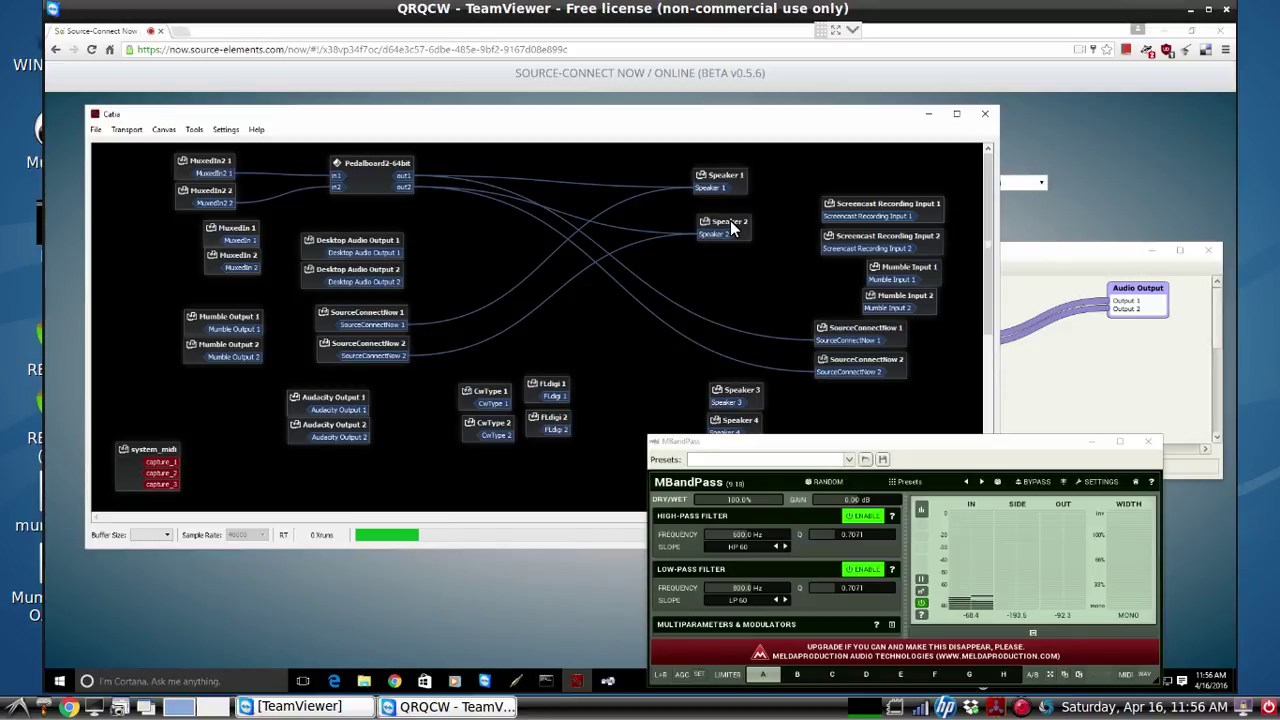
{"action": "left_click_drag", "start_coordinate": [731, 228], "coordinate": [725, 211]}
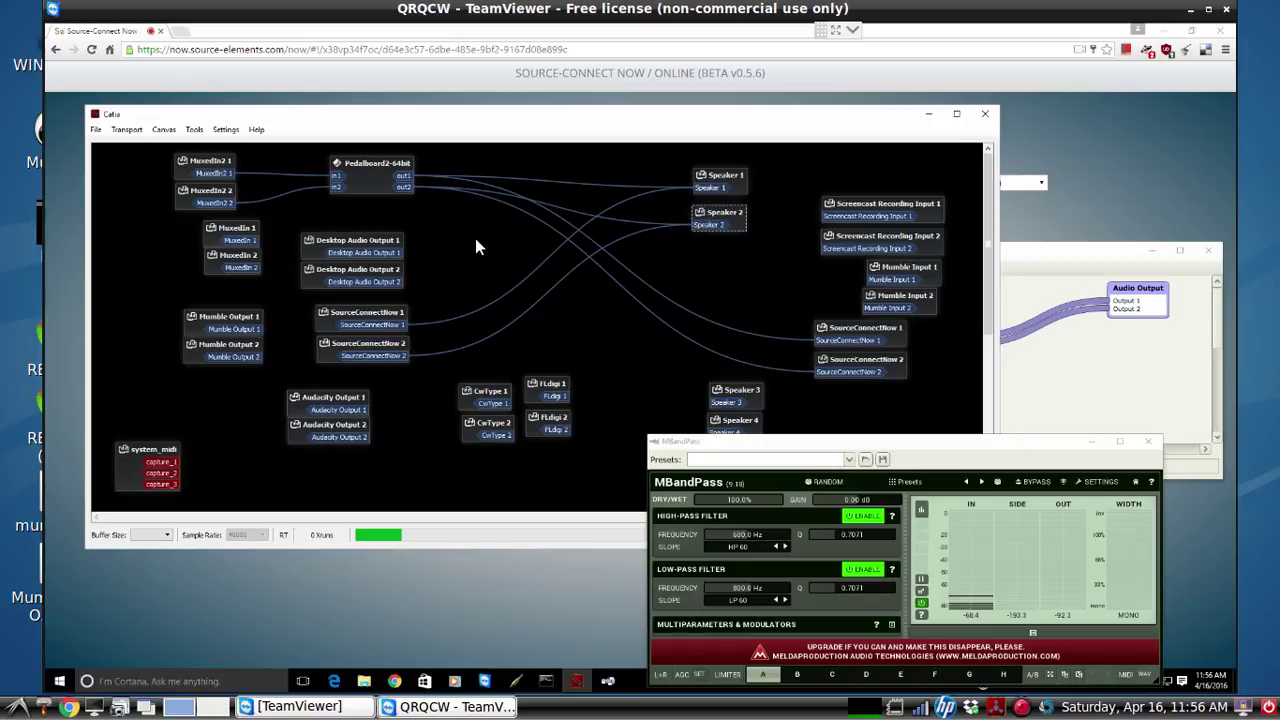
{"action": "left_click", "coordinate": [388, 178]}
{"action": "left_click", "coordinate": [843, 365]}
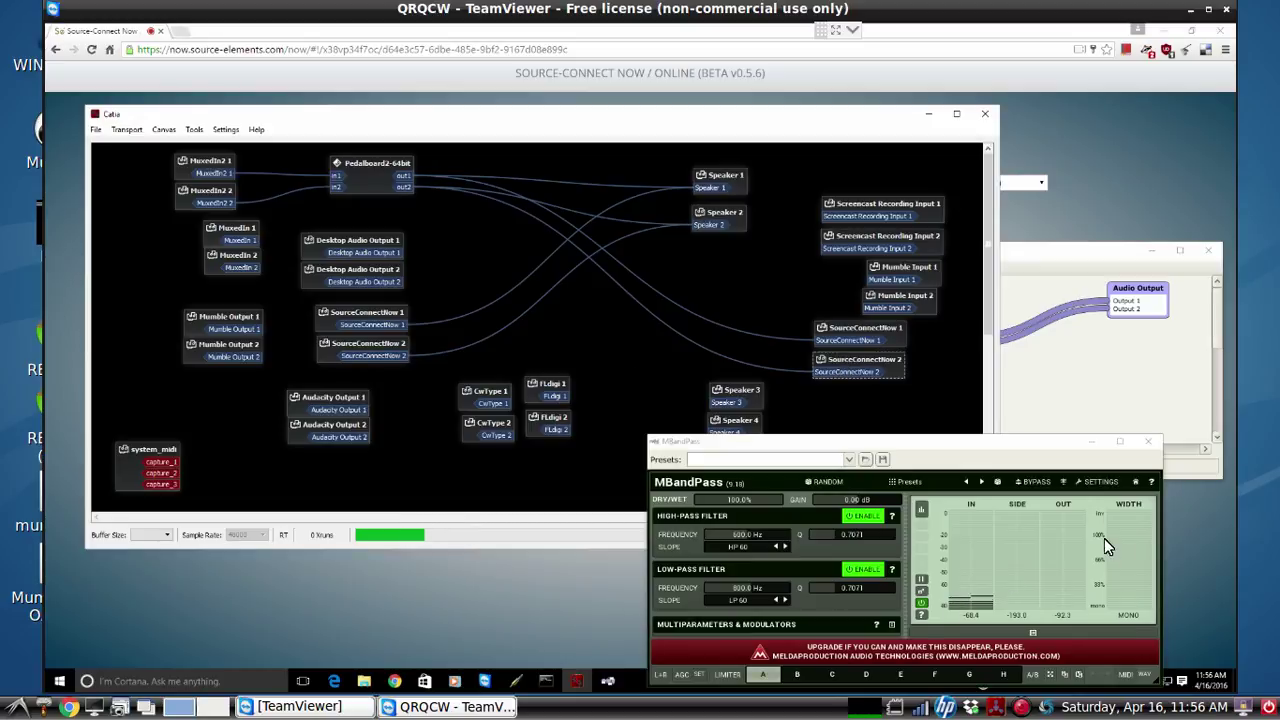
- Close MBandPass, open Windows Sounds from the tray and select the SourceConnectNow recording device
{"action": "left_click", "coordinate": [1145, 442]}
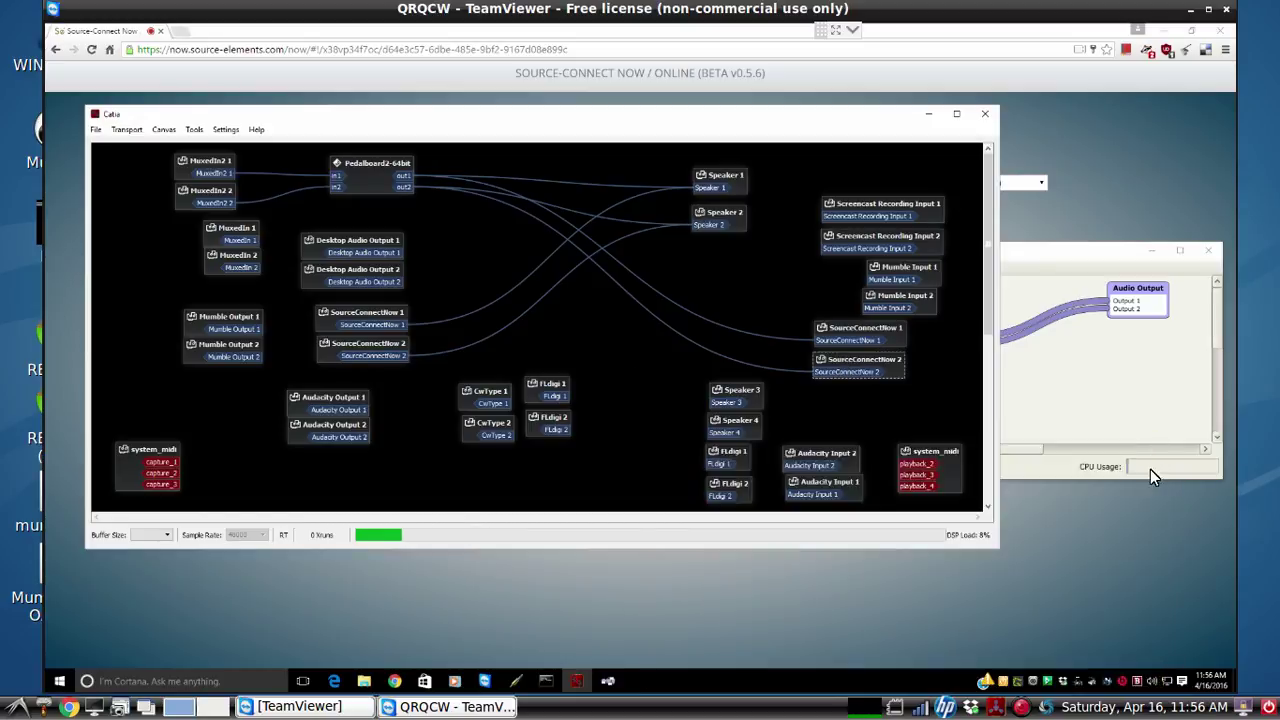
{"action": "right_click", "coordinate": [1153, 683]}
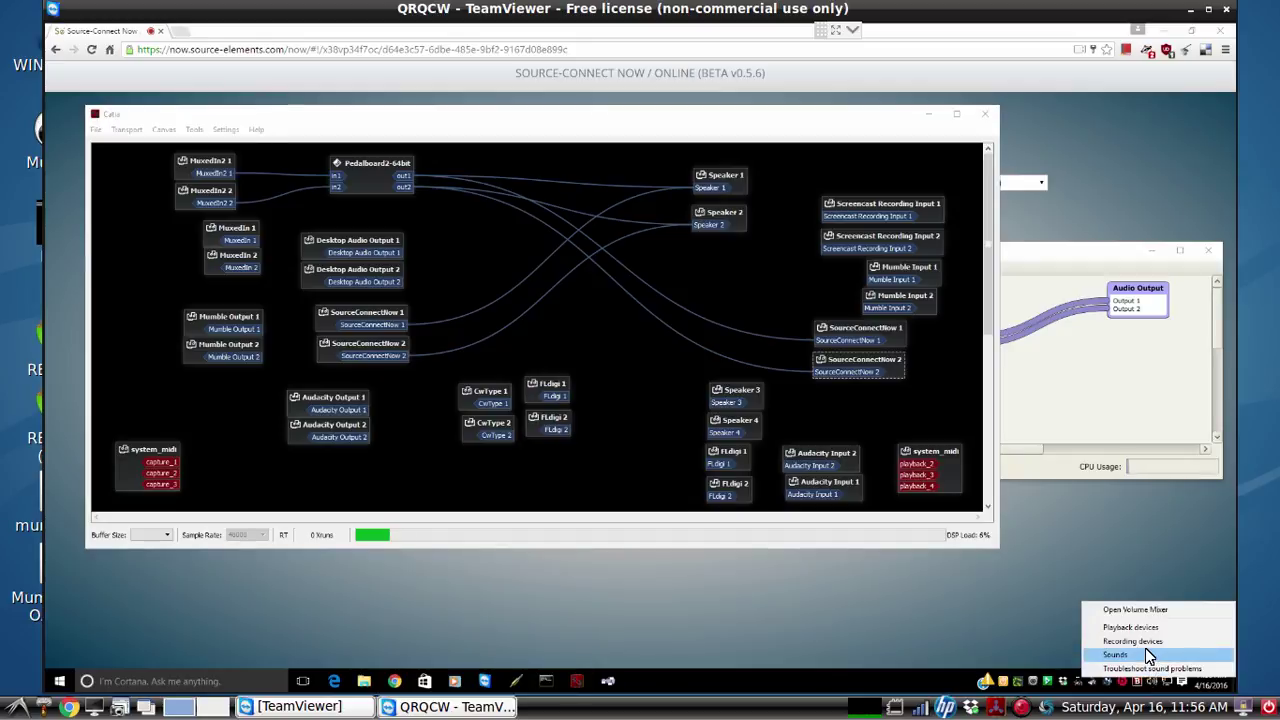
{"action": "left_click", "coordinate": [1145, 645]}
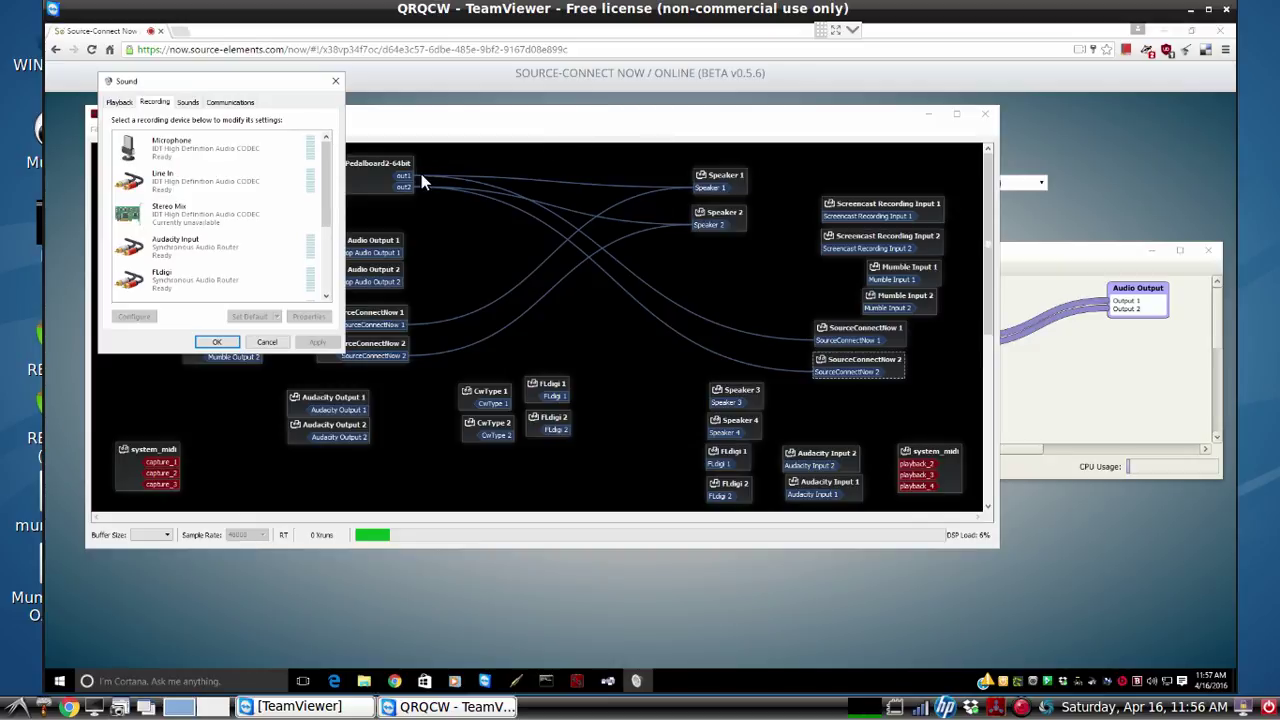
{"action": "left_click_drag", "start_coordinate": [326, 175], "coordinate": [325, 244]}
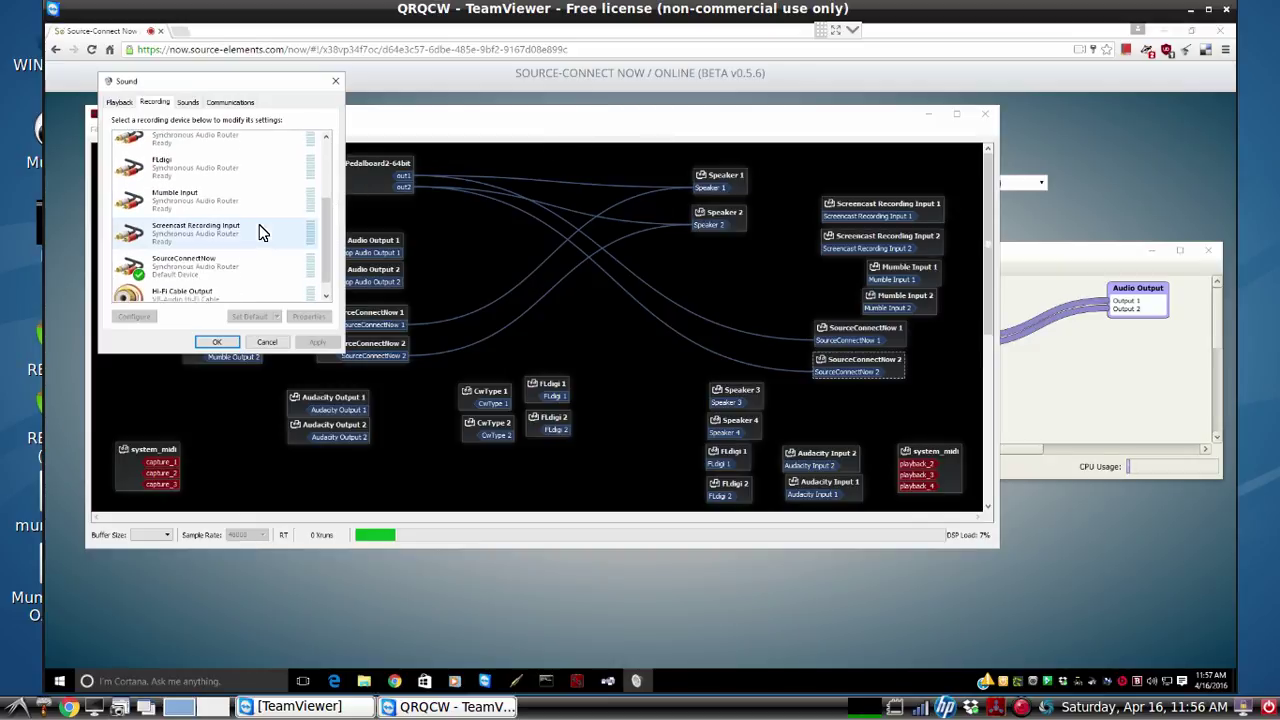
{"action": "left_click", "coordinate": [239, 266]}
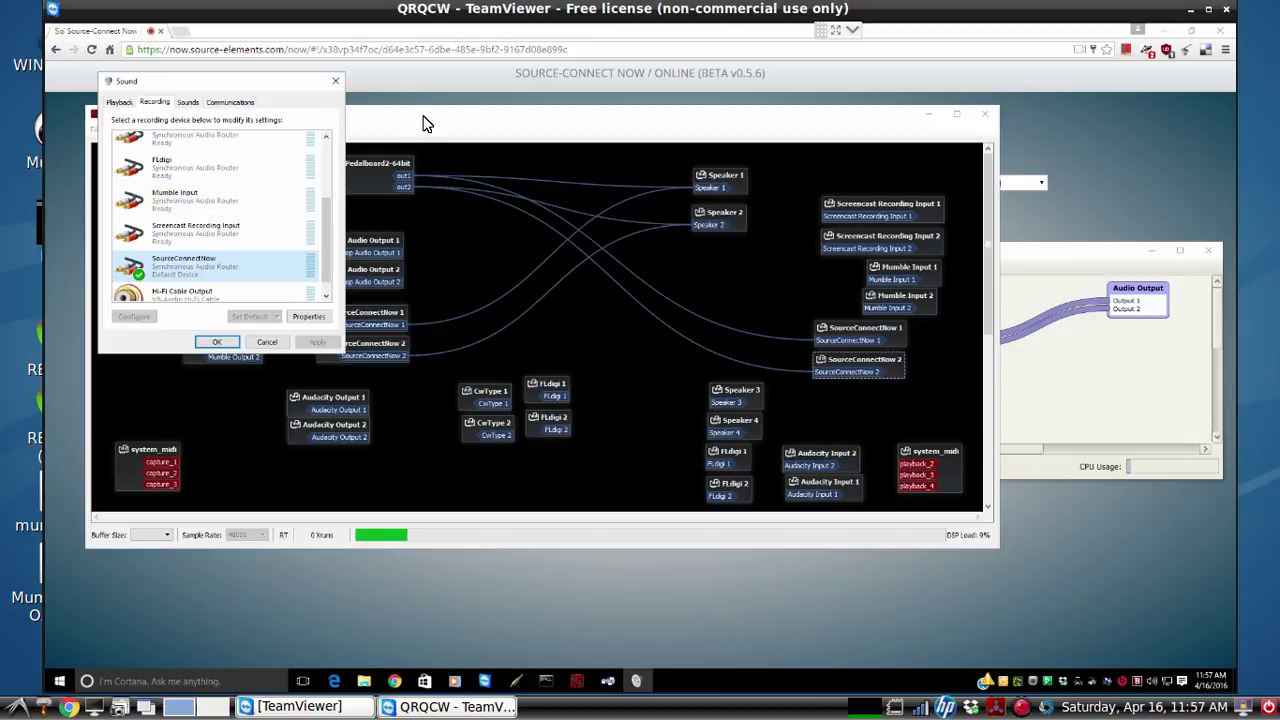
{"action": "left_click", "coordinate": [1047, 681]}
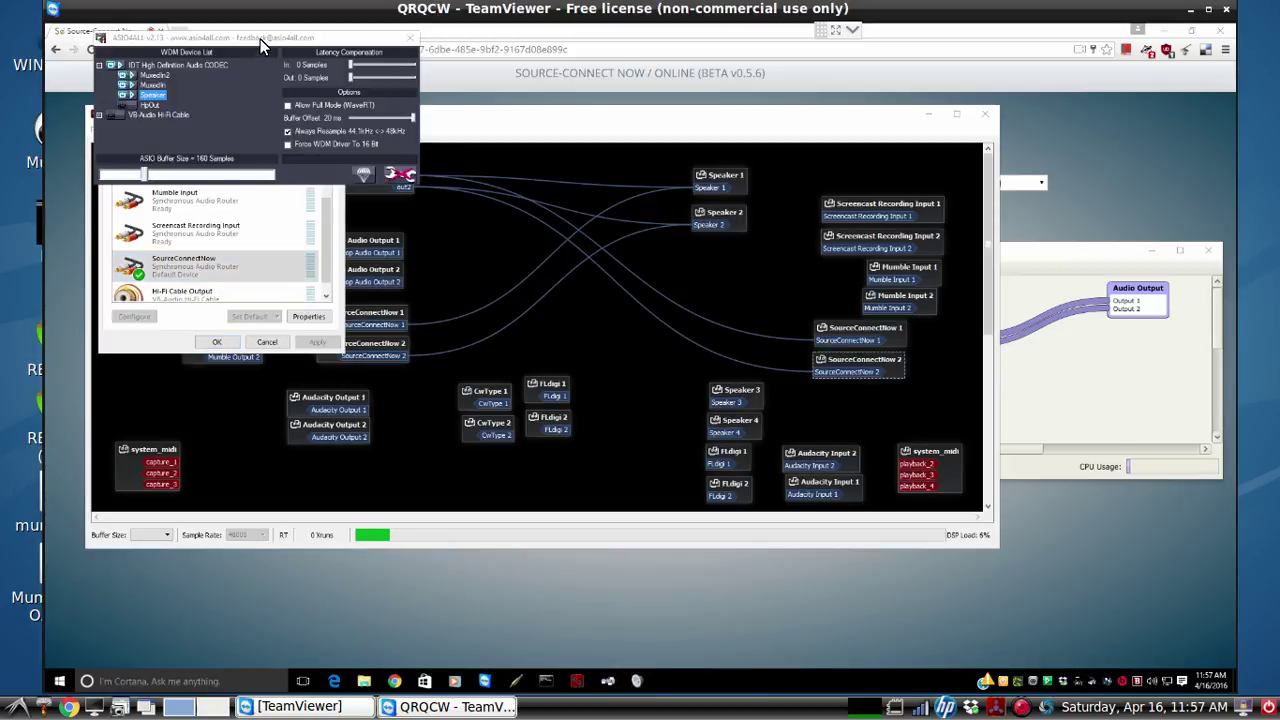
{"action": "left_click_drag", "start_coordinate": [261, 45], "coordinate": [869, 538]}
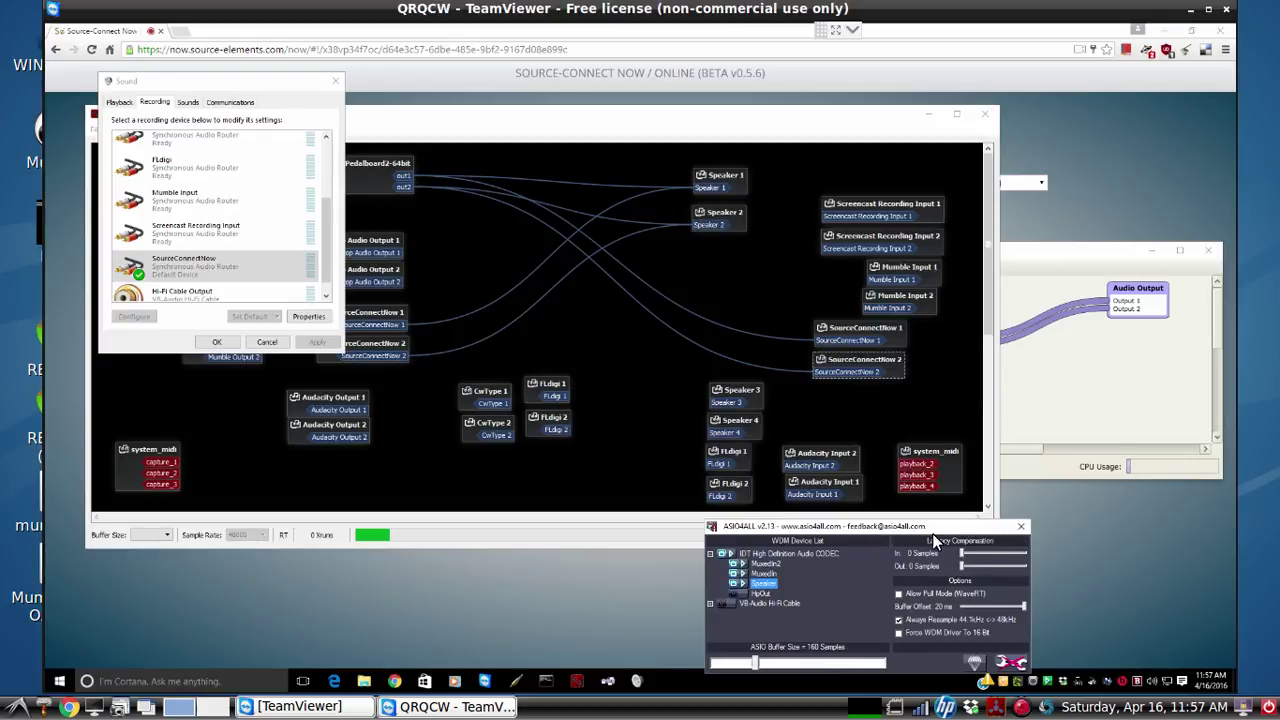
{"action": "left_click", "coordinate": [1020, 527]}
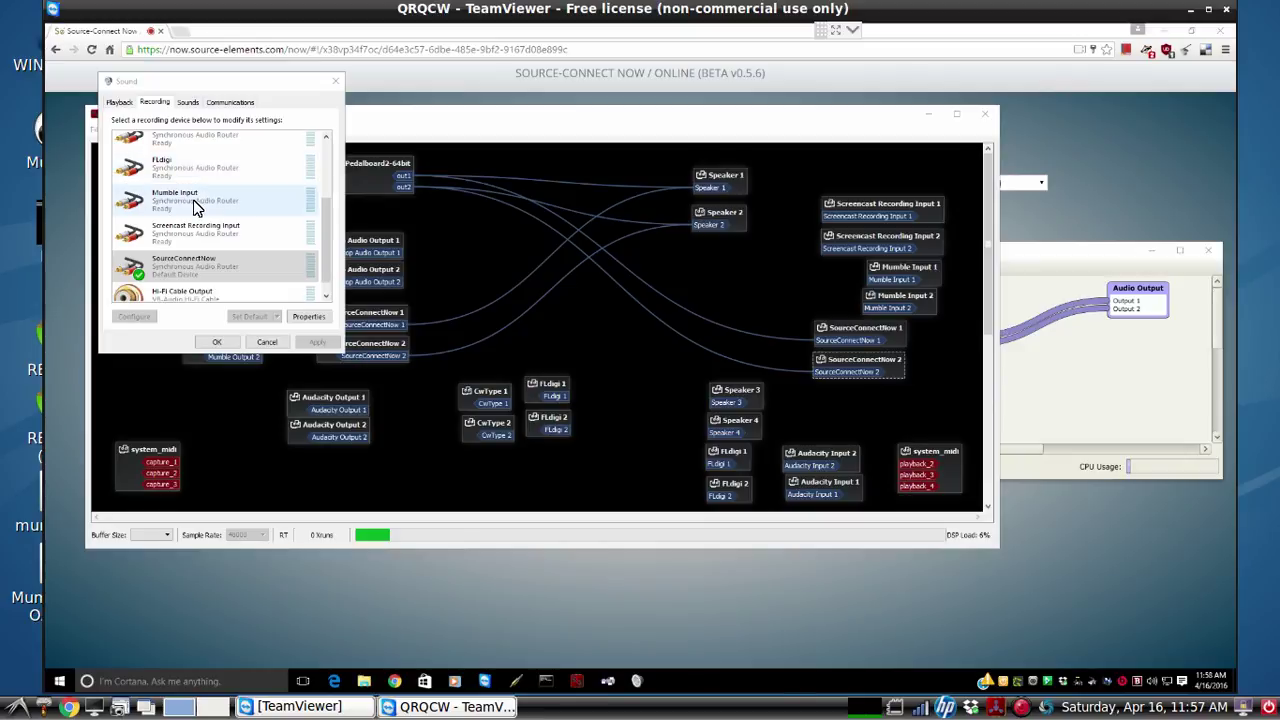
- Close the Sound dialog, inspect the Desktop Audio, SourceConnectNow and Mumble boxes, then leave TeamViewer
{"action": "left_click", "coordinate": [334, 81]}
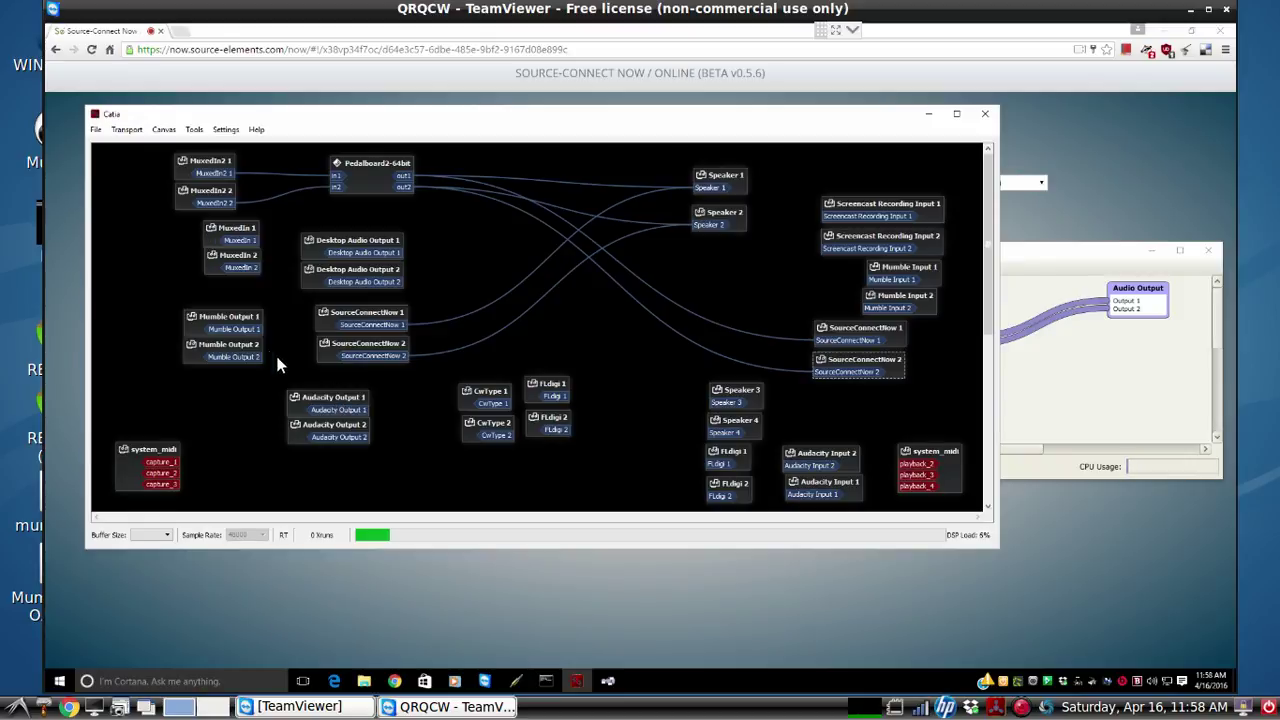
{"action": "left_click", "coordinate": [361, 238]}
{"action": "left_click", "coordinate": [366, 274]}
{"action": "left_click", "coordinate": [374, 343]}
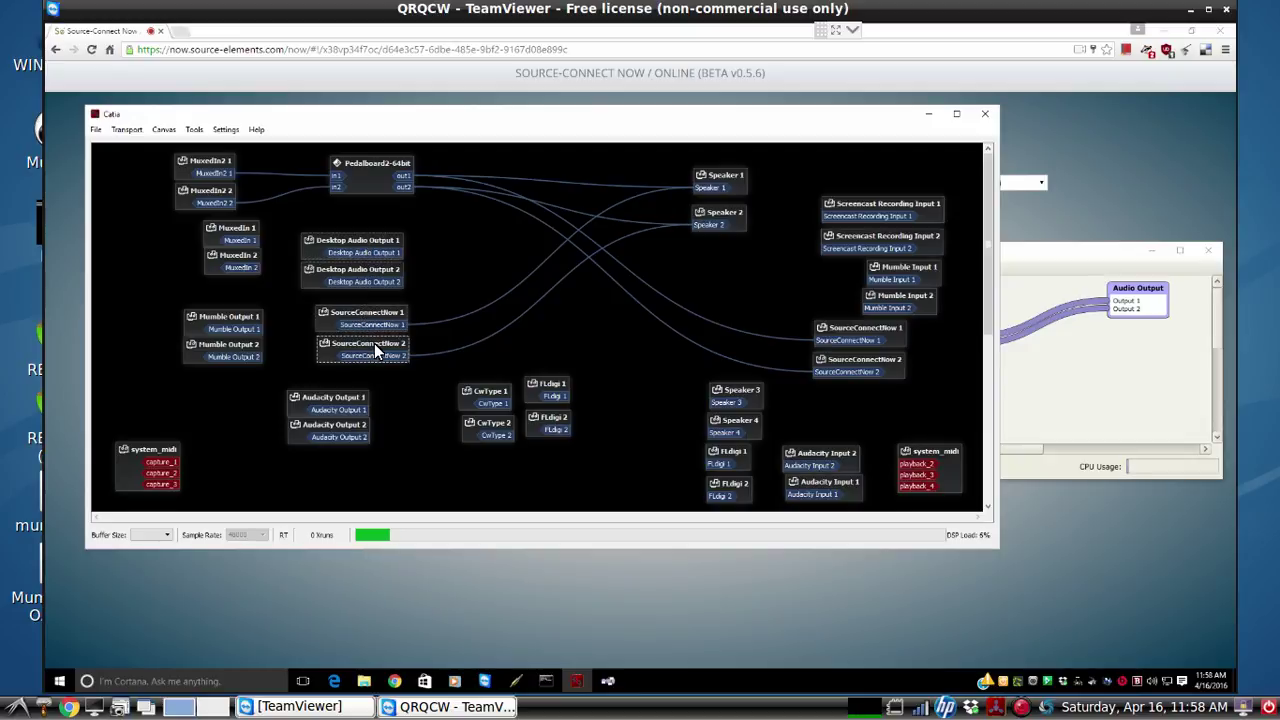
{"action": "left_click", "coordinate": [234, 326]}
{"action": "left_click", "coordinate": [229, 349]}
{"action": "left_click", "coordinate": [185, 708]}
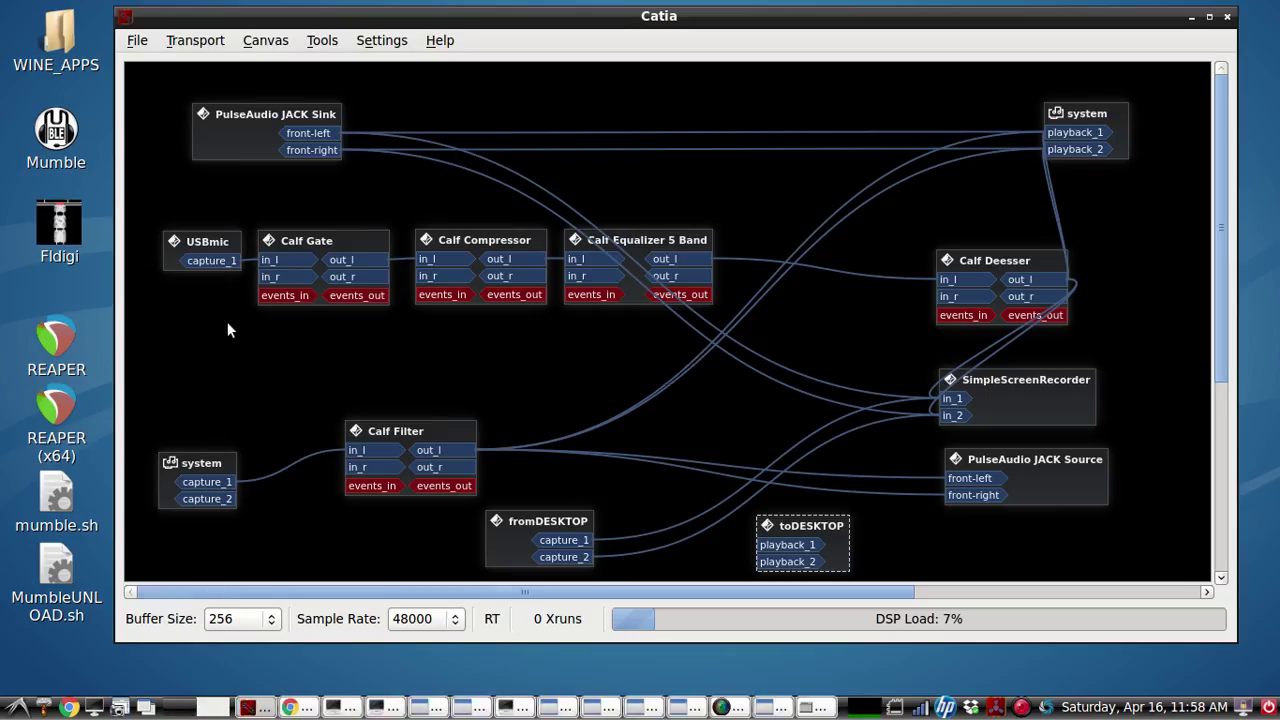
- Move the system capture box up and the Calf Filter box left, then raise the Calf Filter plugin
{"action": "left_click_drag", "start_coordinate": [209, 467], "coordinate": [202, 433]}
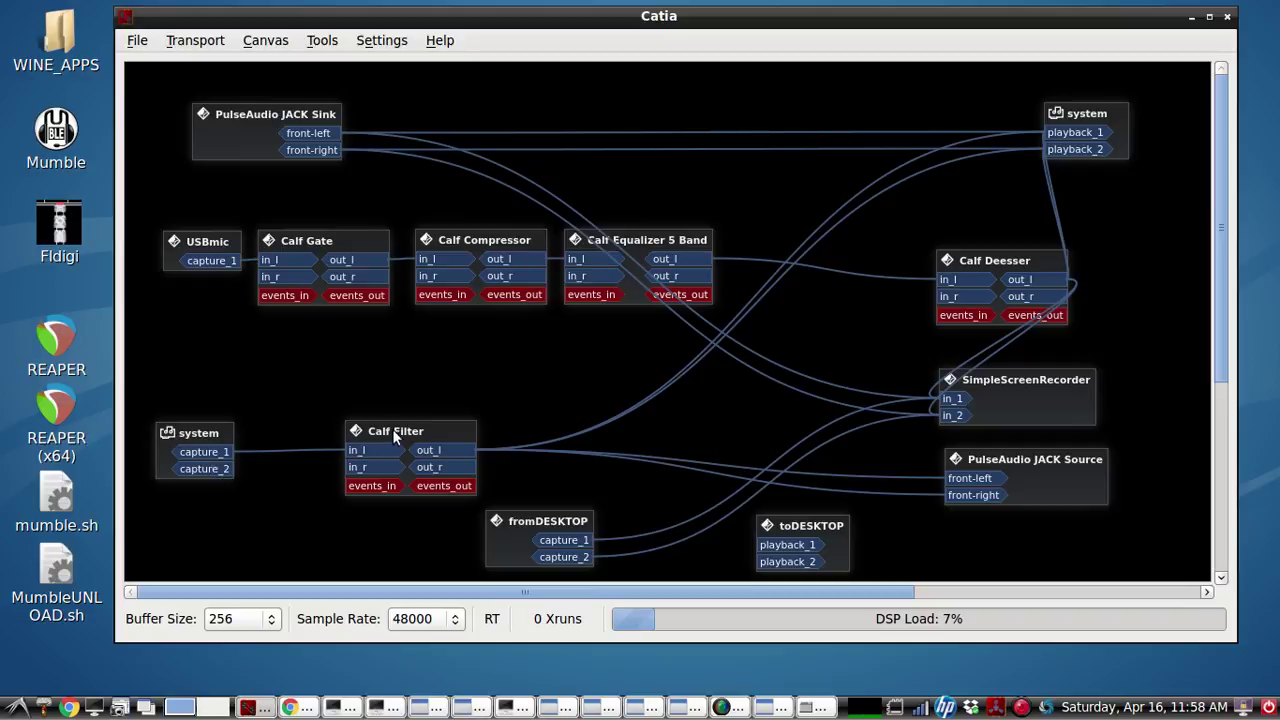
{"action": "left_click_drag", "start_coordinate": [393, 428], "coordinate": [347, 431]}
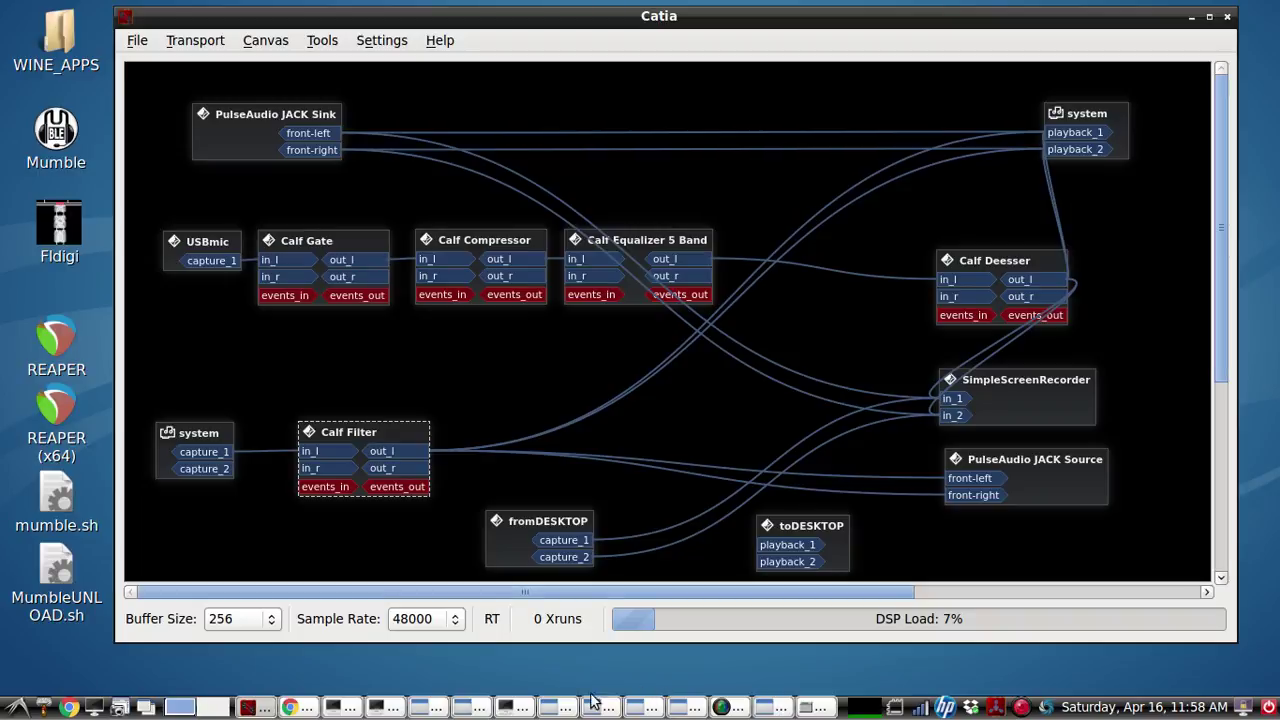
{"action": "left_click", "coordinate": [465, 708]}
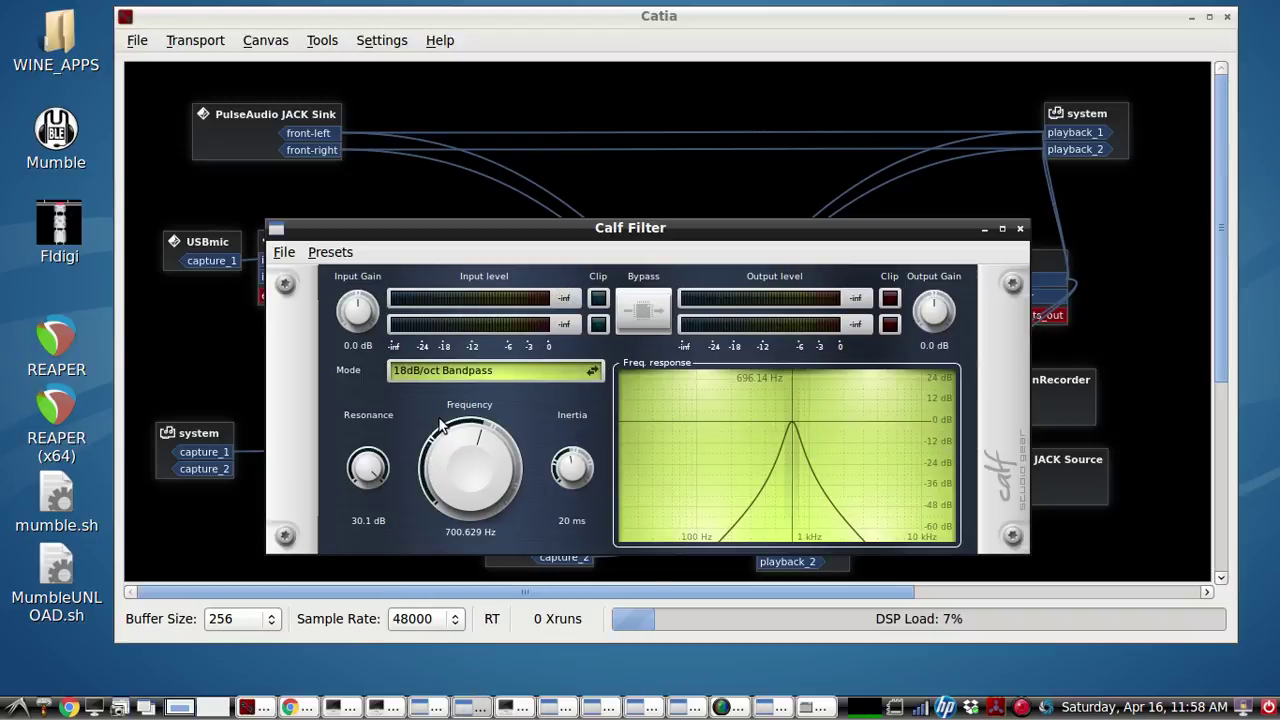
- Hide the Calf Filter plugin, nudge the PulseAudio JACK Source box, and show the Source-Connect Now call page
{"action": "left_click", "coordinate": [986, 230]}
{"action": "left_click_drag", "start_coordinate": [1033, 470], "coordinate": [1037, 476]}
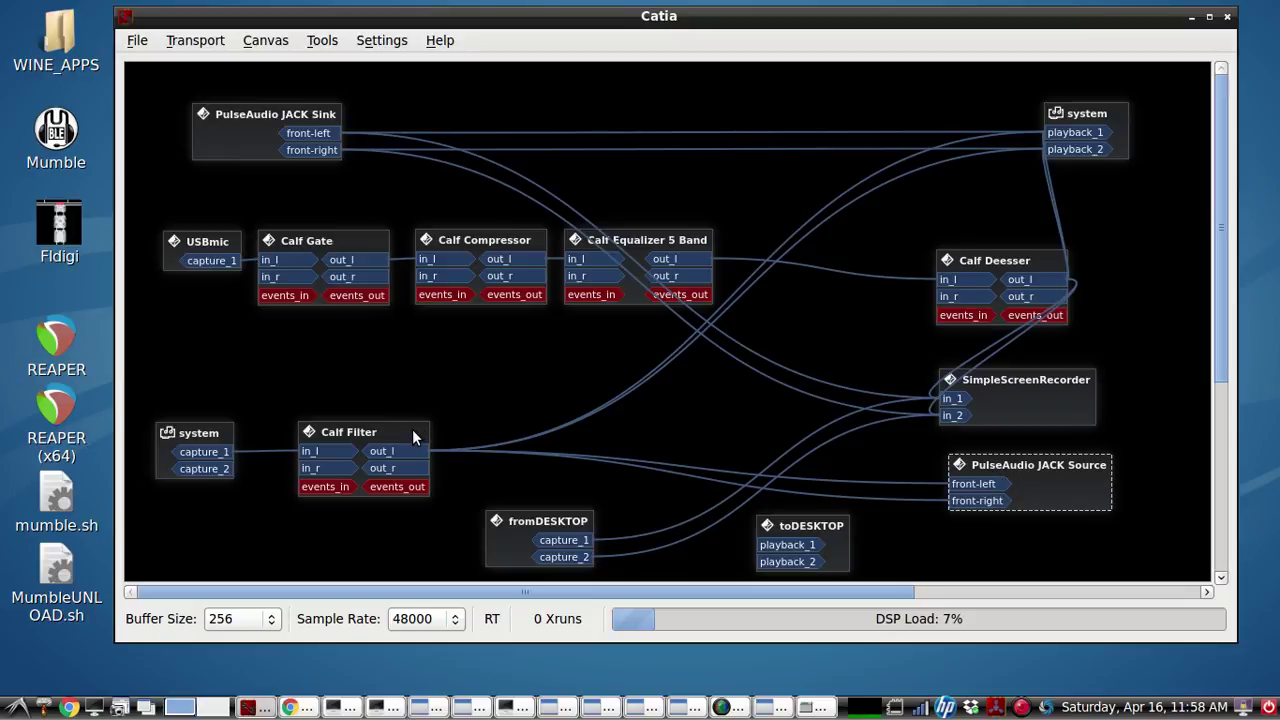
{"action": "left_click", "coordinate": [290, 708]}
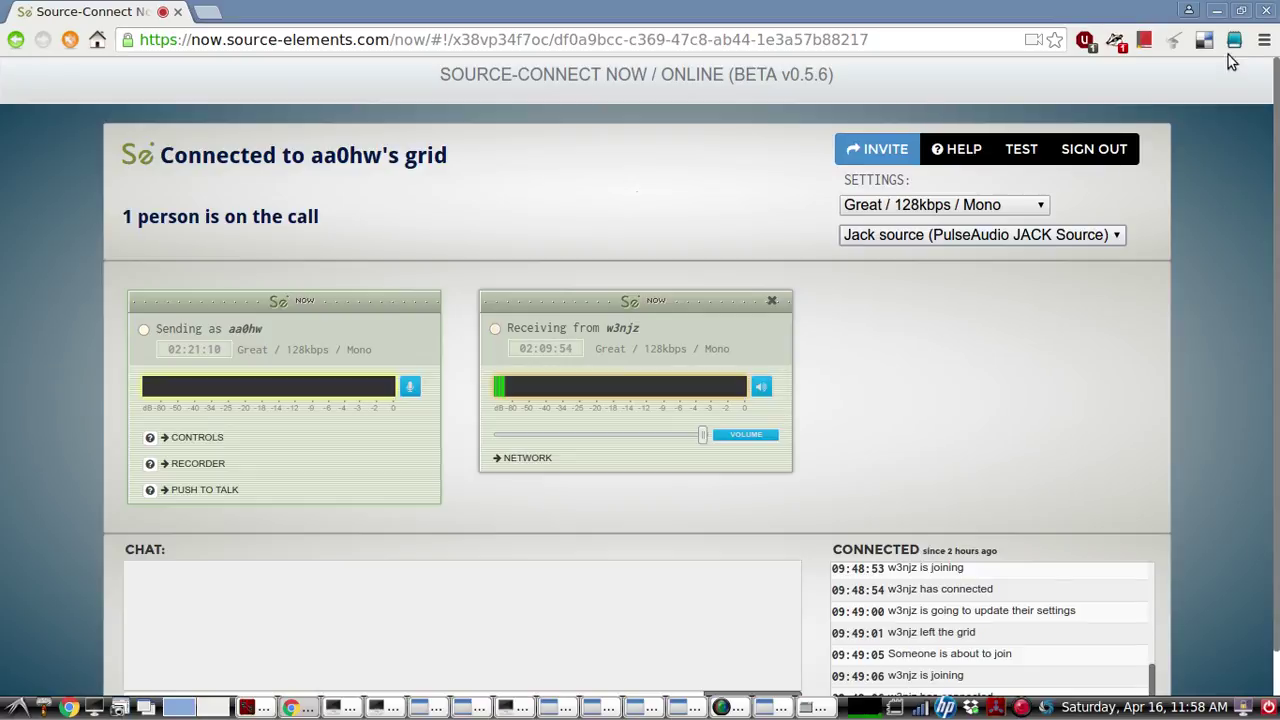
- Back in the patchbay, move Calf Deesser left beside Calf Equalizer 5 Band, nudging Calf Filter and system playback
{"action": "left_click", "coordinate": [1220, 11]}
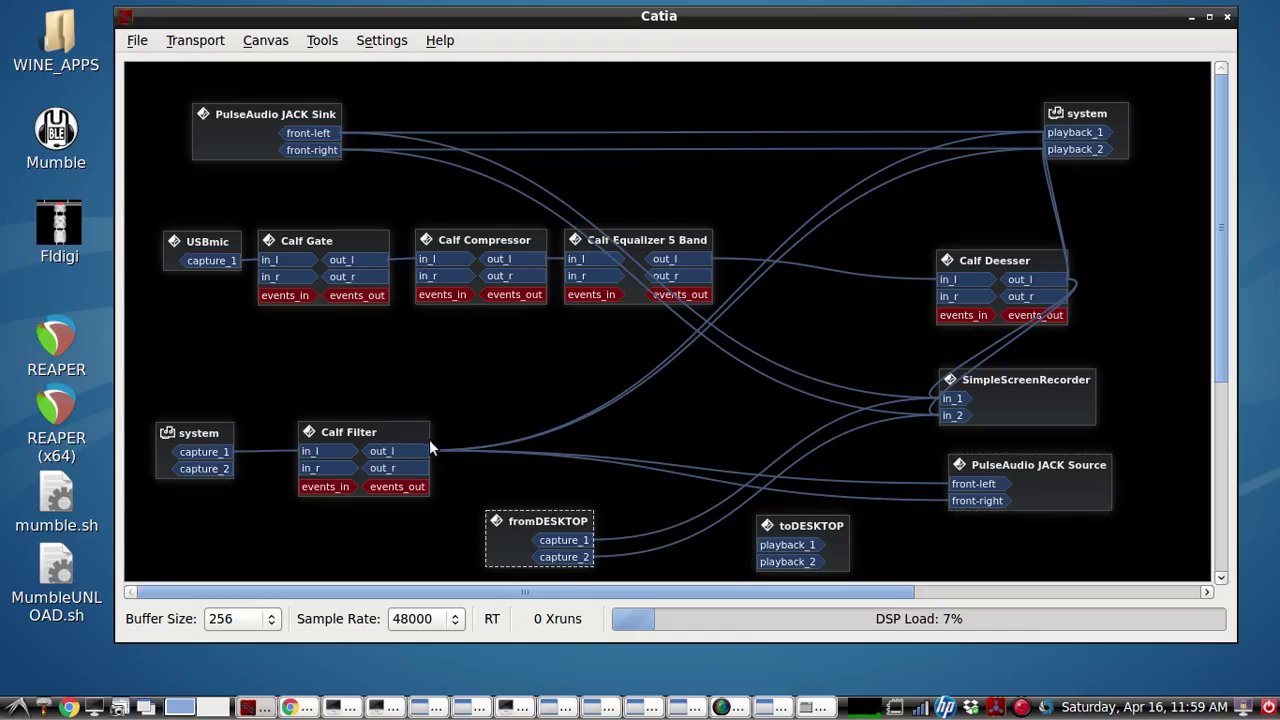
{"action": "left_click_drag", "start_coordinate": [430, 446], "coordinate": [433, 439]}
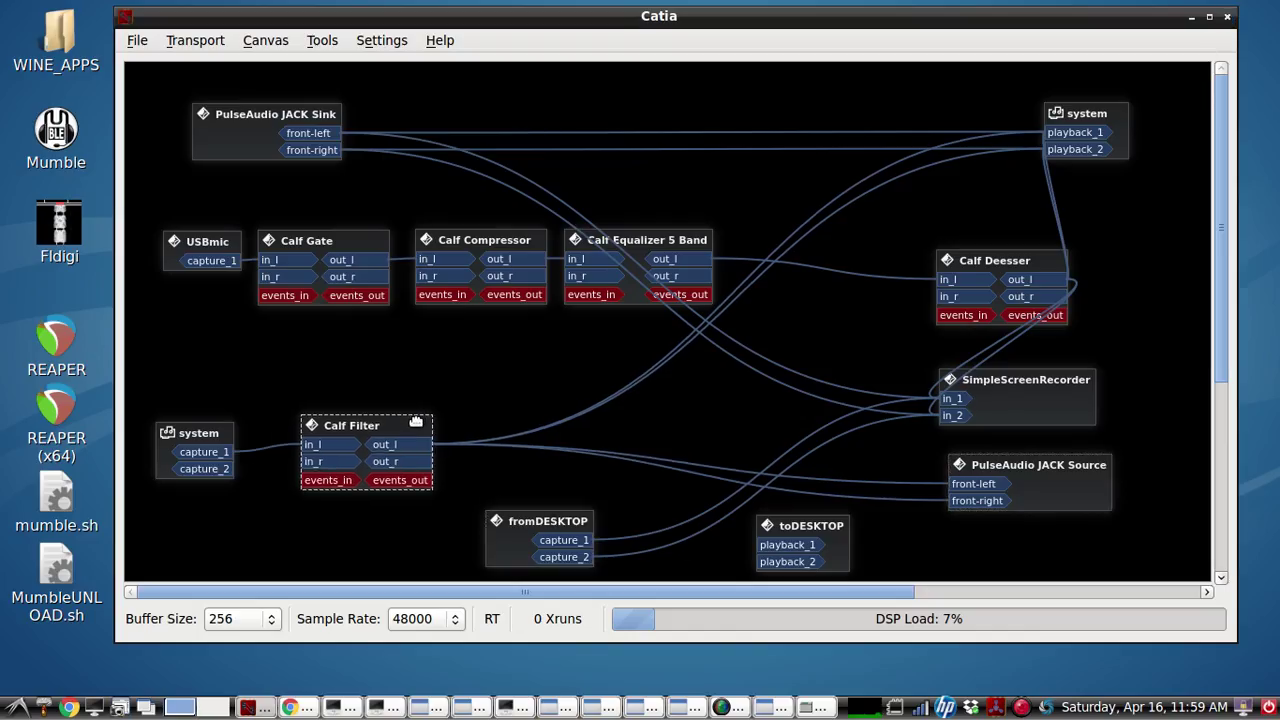
{"action": "left_click", "coordinate": [1112, 113]}
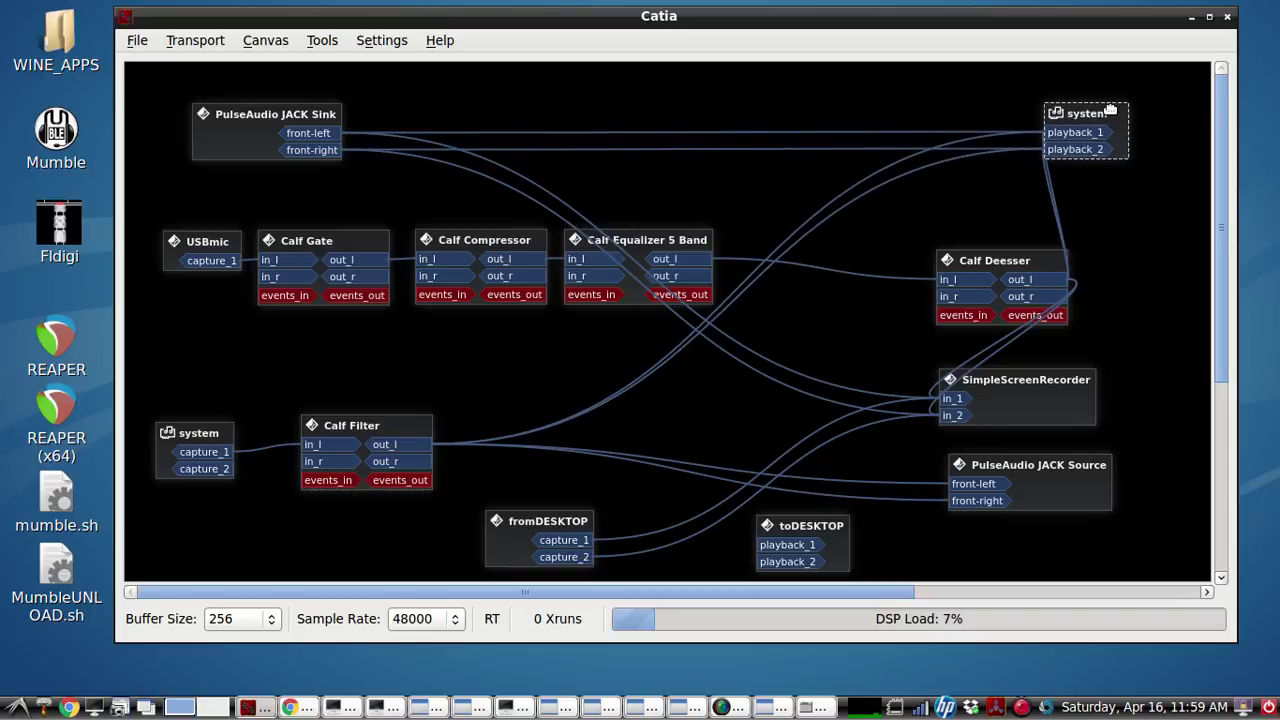
{"action": "left_click_drag", "start_coordinate": [1110, 109], "coordinate": [1116, 111]}
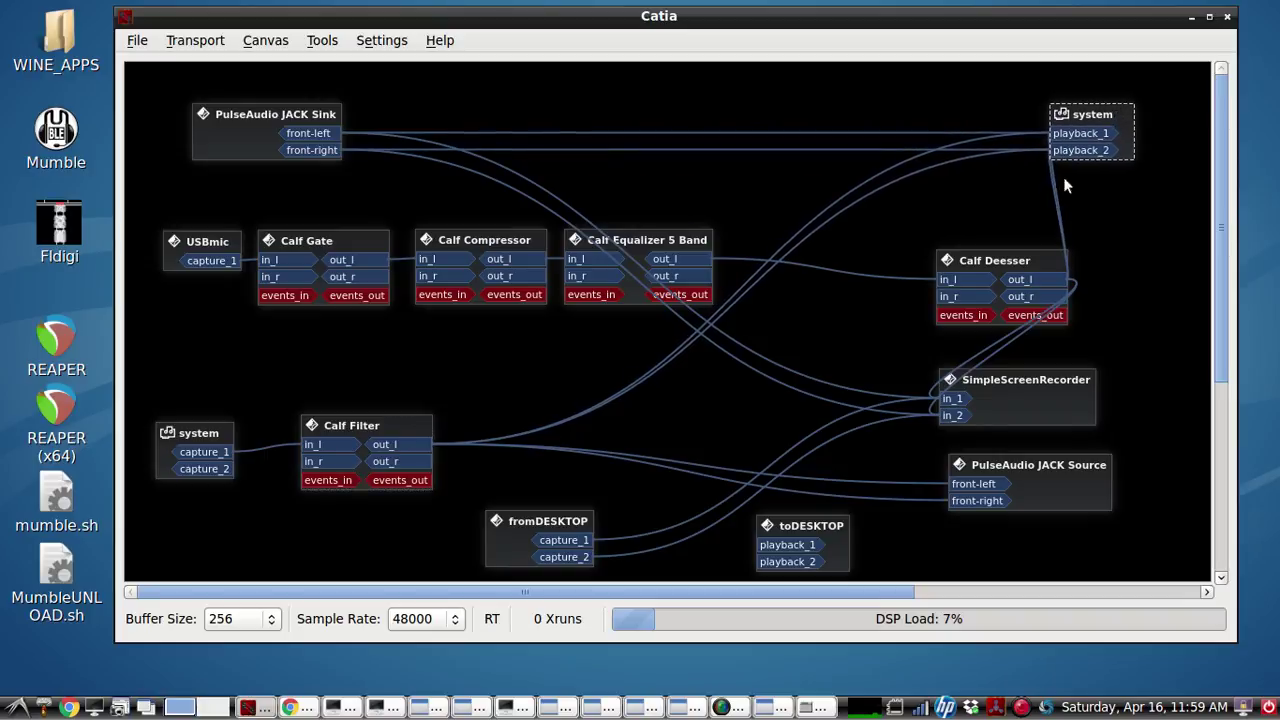
{"action": "left_click_drag", "start_coordinate": [970, 259], "coordinate": [876, 239]}
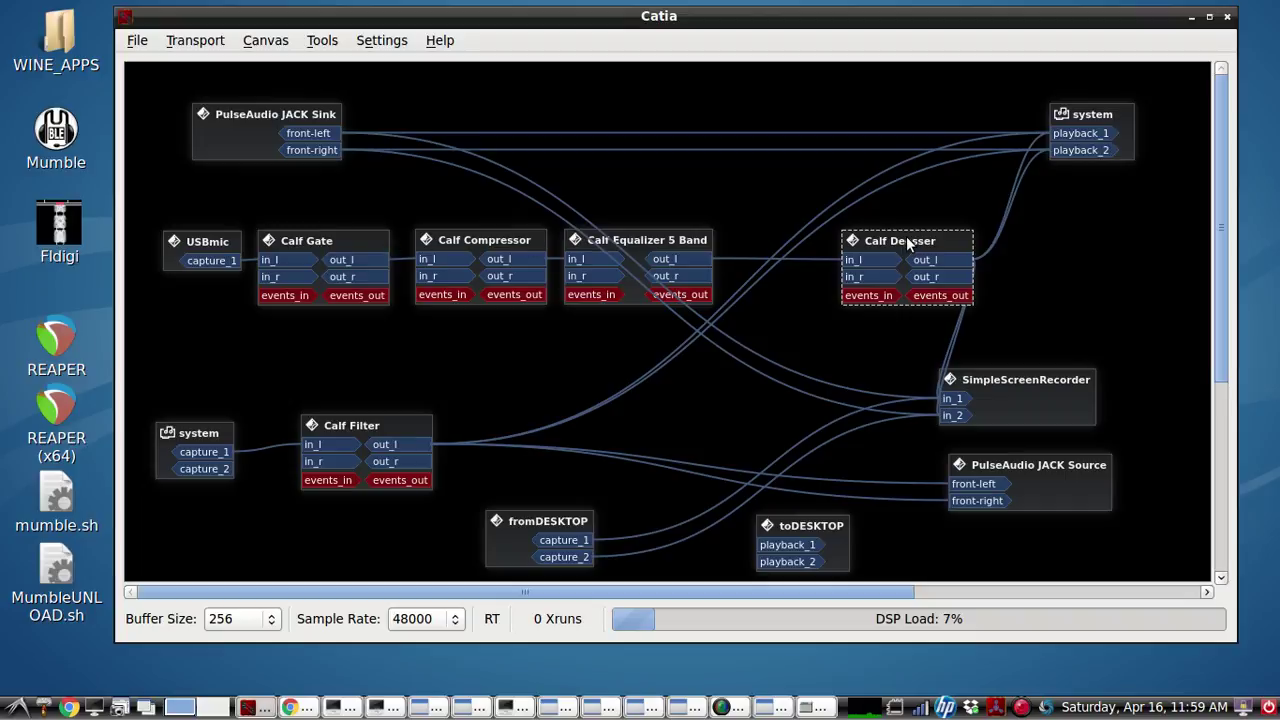
{"action": "left_click", "coordinate": [184, 242]}
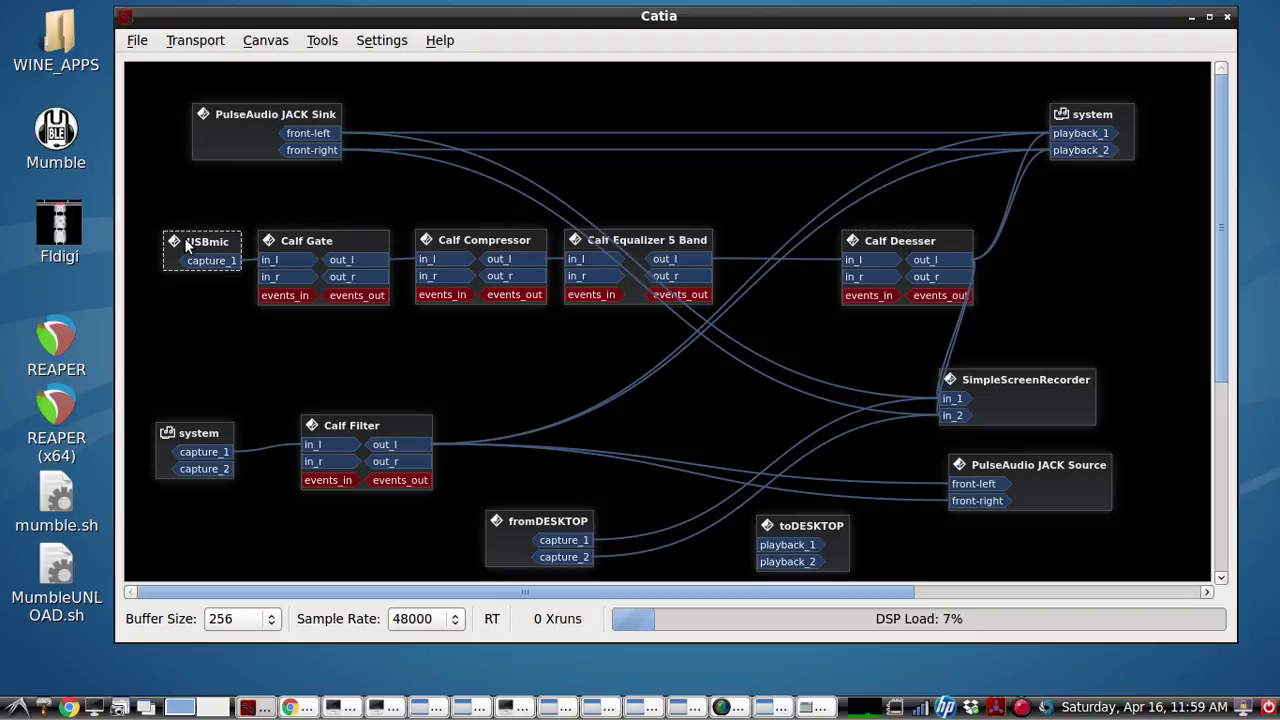
{"action": "left_click", "coordinate": [338, 708]}
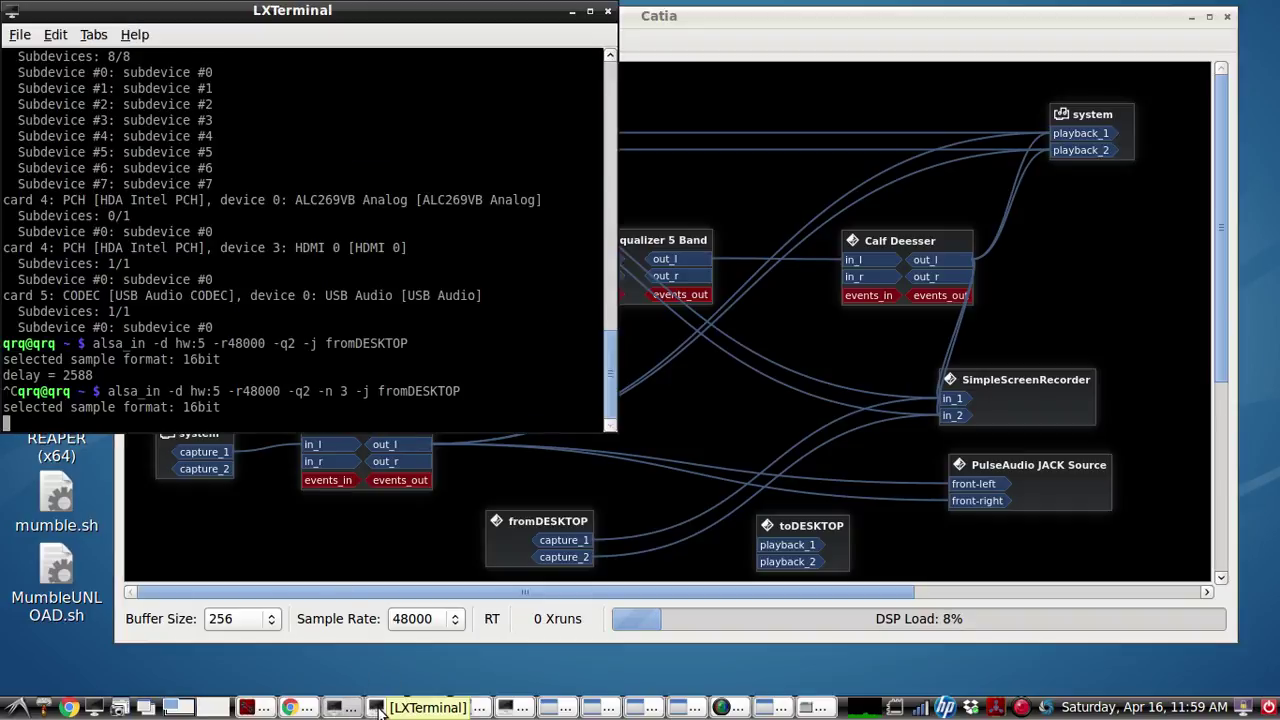
{"action": "left_click", "coordinate": [378, 708]}
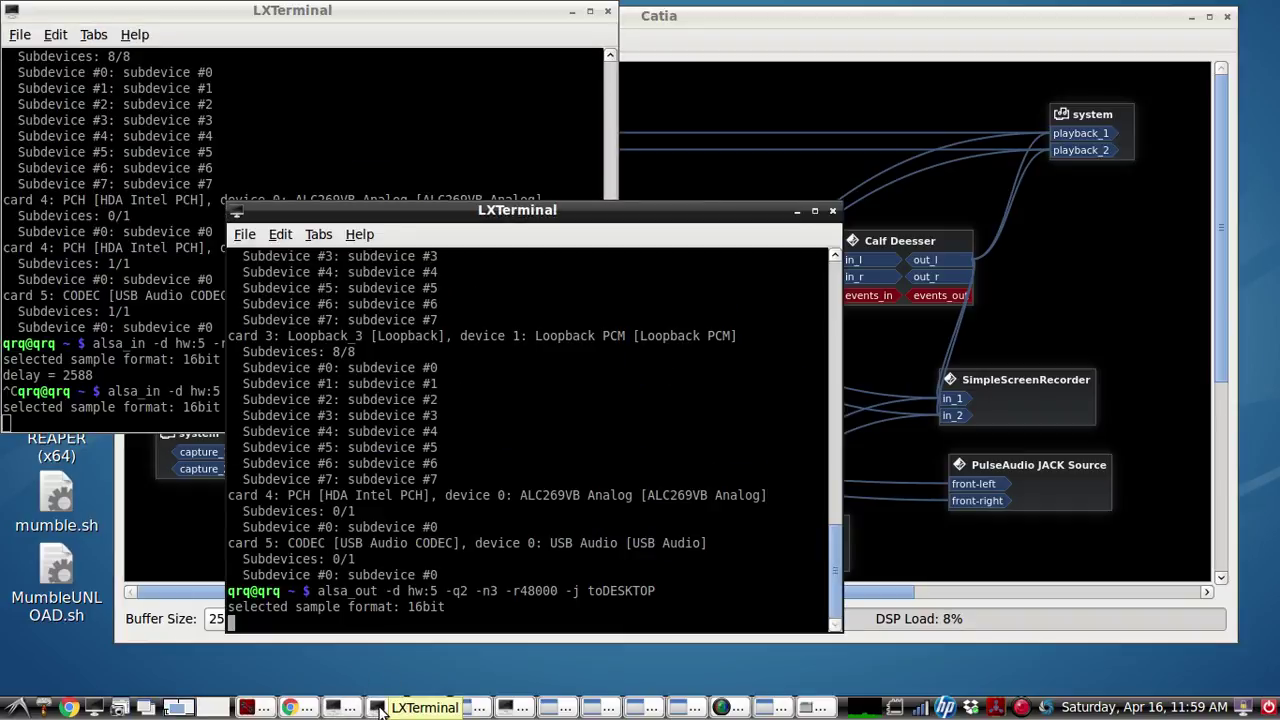
{"action": "left_click", "coordinate": [505, 708]}
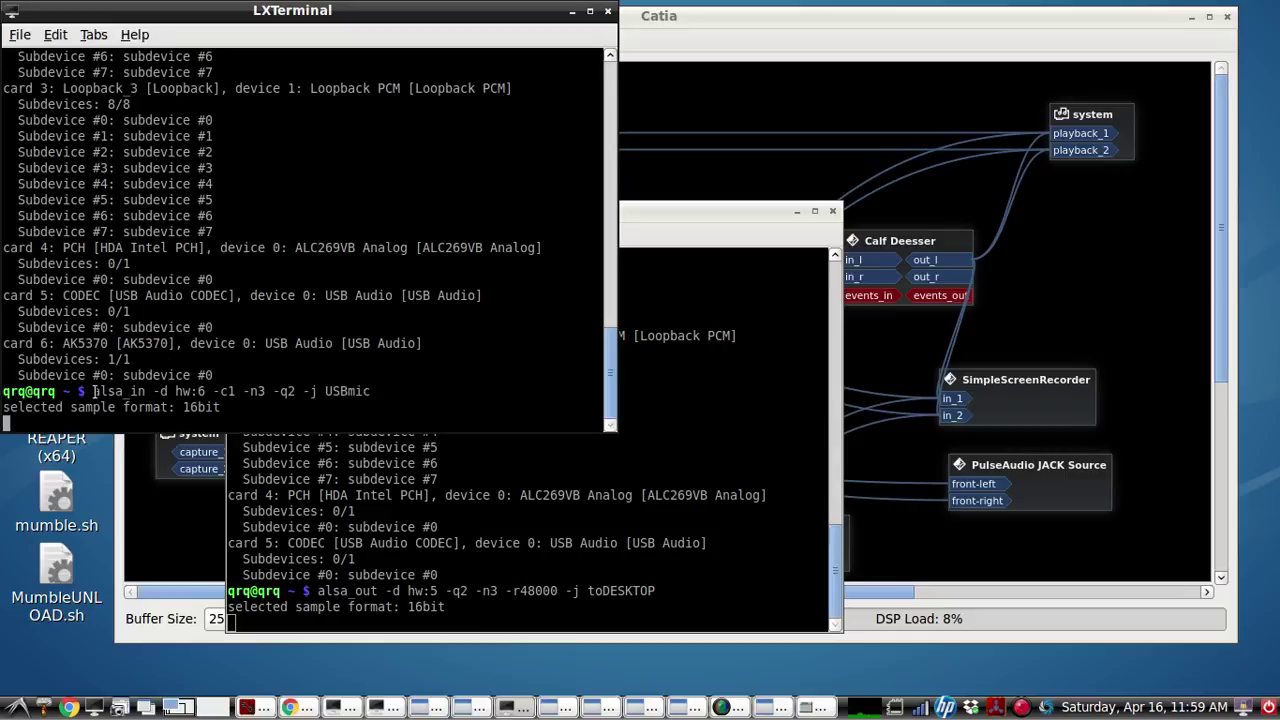
{"action": "left_click_drag", "start_coordinate": [92, 391], "coordinate": [372, 391]}
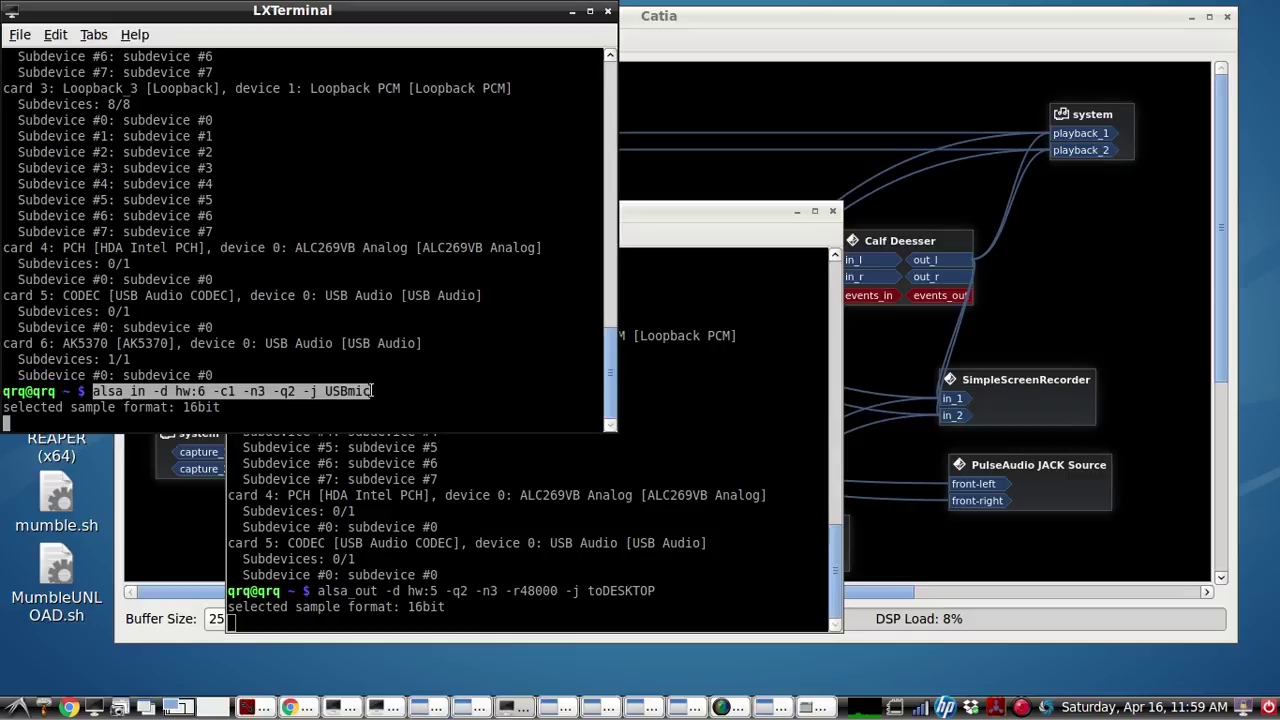
{"action": "left_click", "coordinate": [572, 11]}
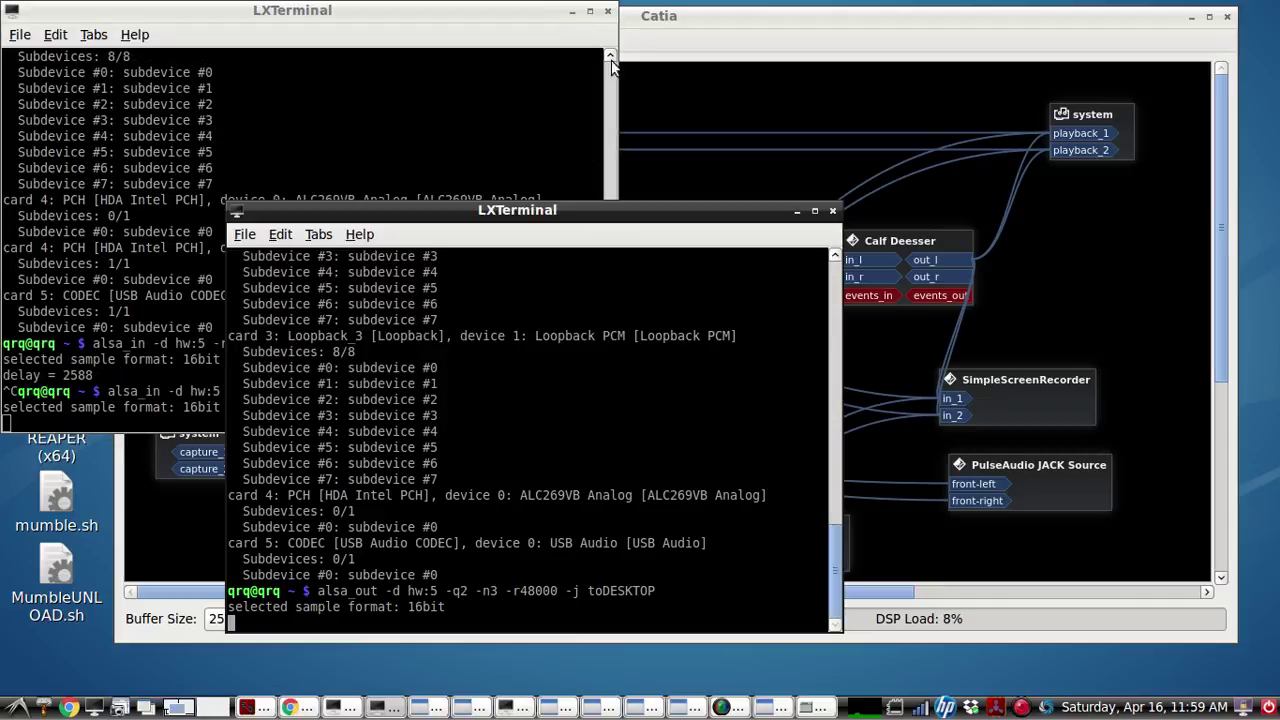
{"action": "left_click", "coordinate": [797, 211]}
{"action": "left_click", "coordinate": [572, 11]}
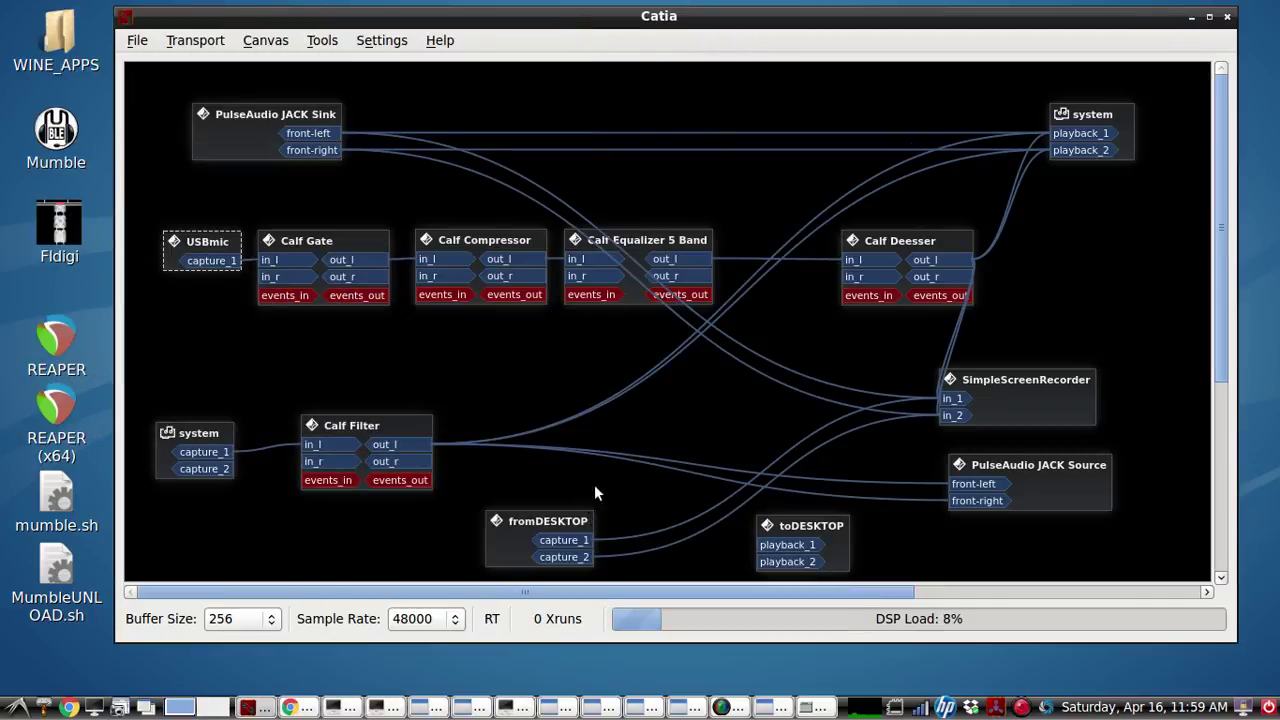
- Shift the SimpleScreenRecorder box to the right and minimise Catia to the Linux desktop
{"action": "left_click", "coordinate": [389, 341]}
{"action": "left_click_drag", "start_coordinate": [1045, 374], "coordinate": [1120, 374]}
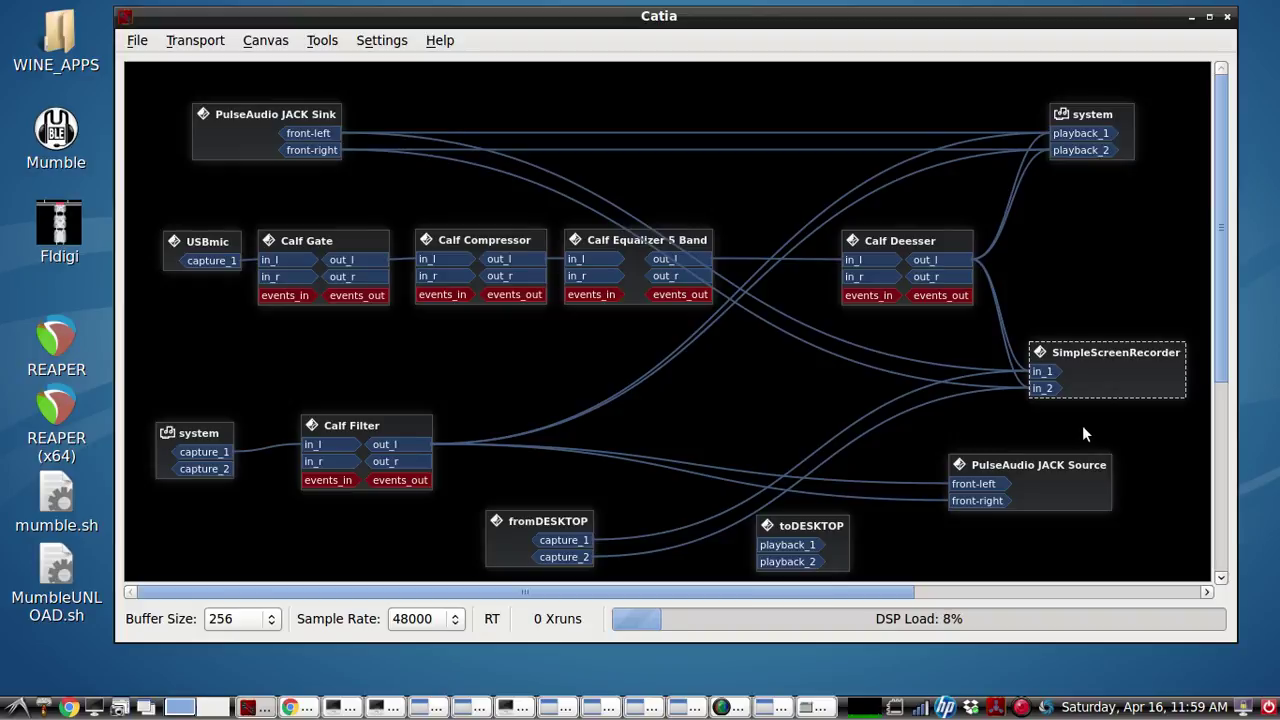
{"action": "left_click", "coordinate": [1208, 17]}
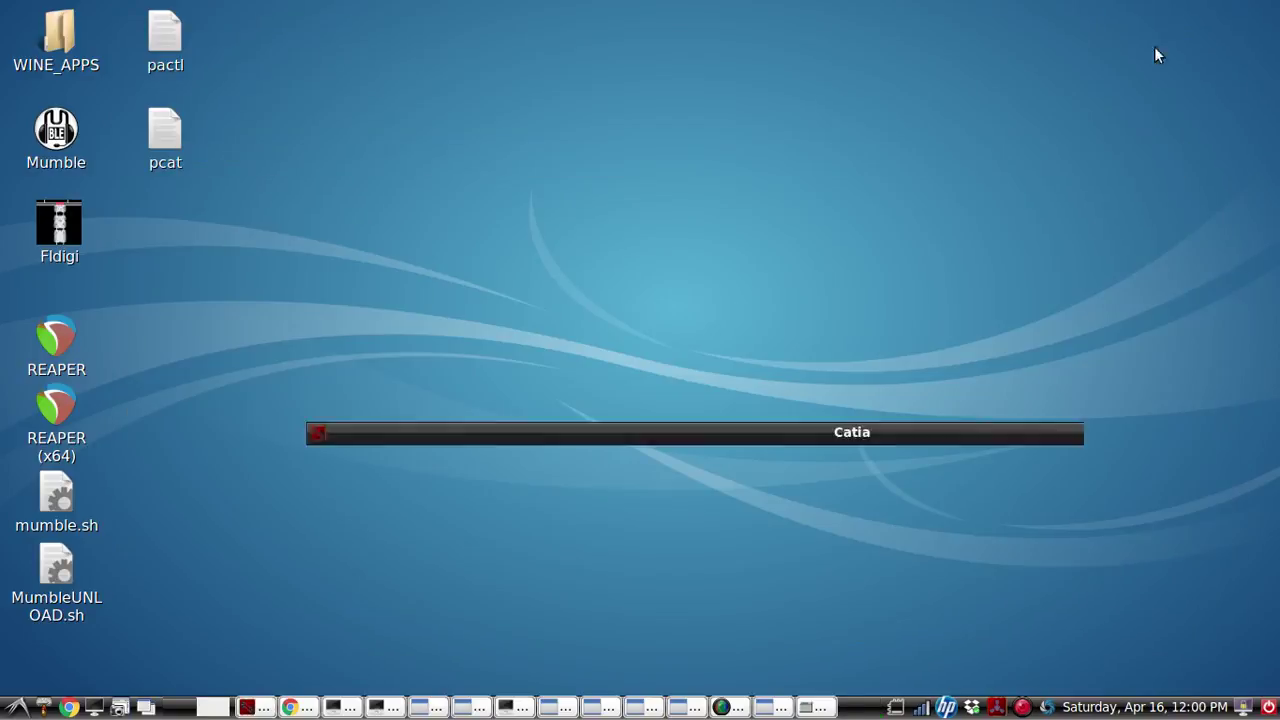
- Restore the ImageMagick window showing upkTOupk.png with the two linked keyers
{"action": "left_click", "coordinate": [768, 708]}
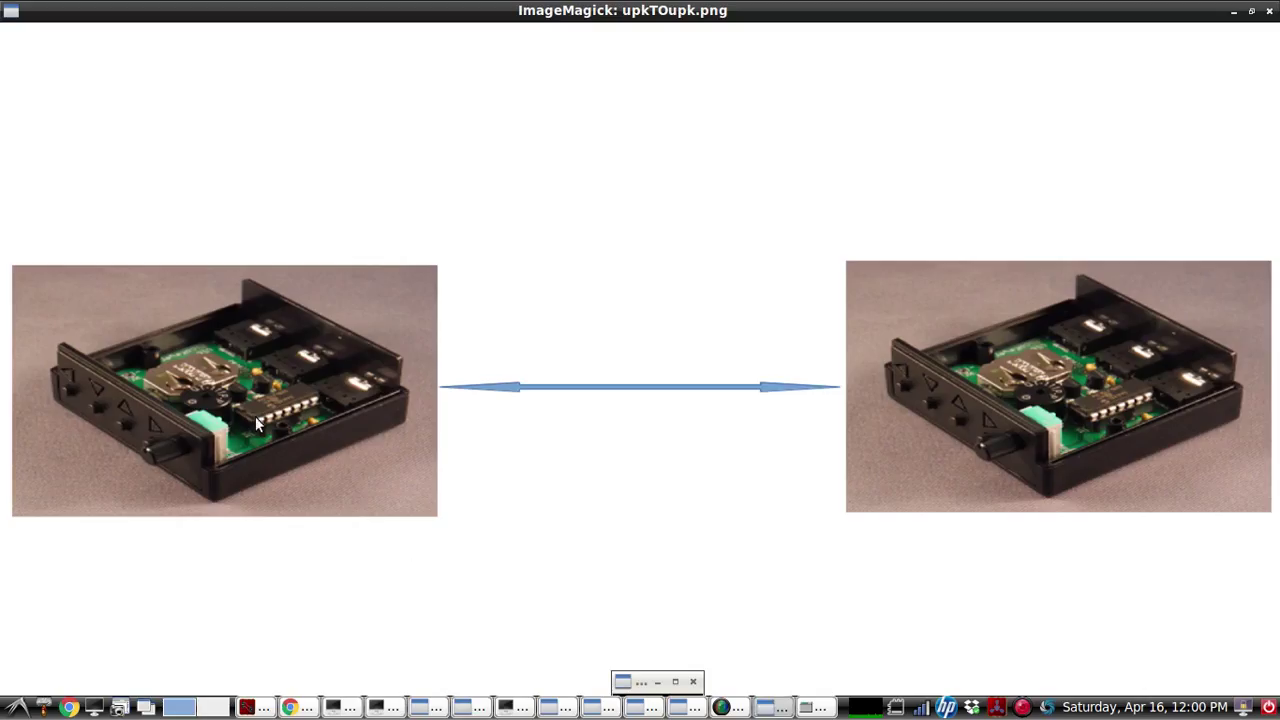